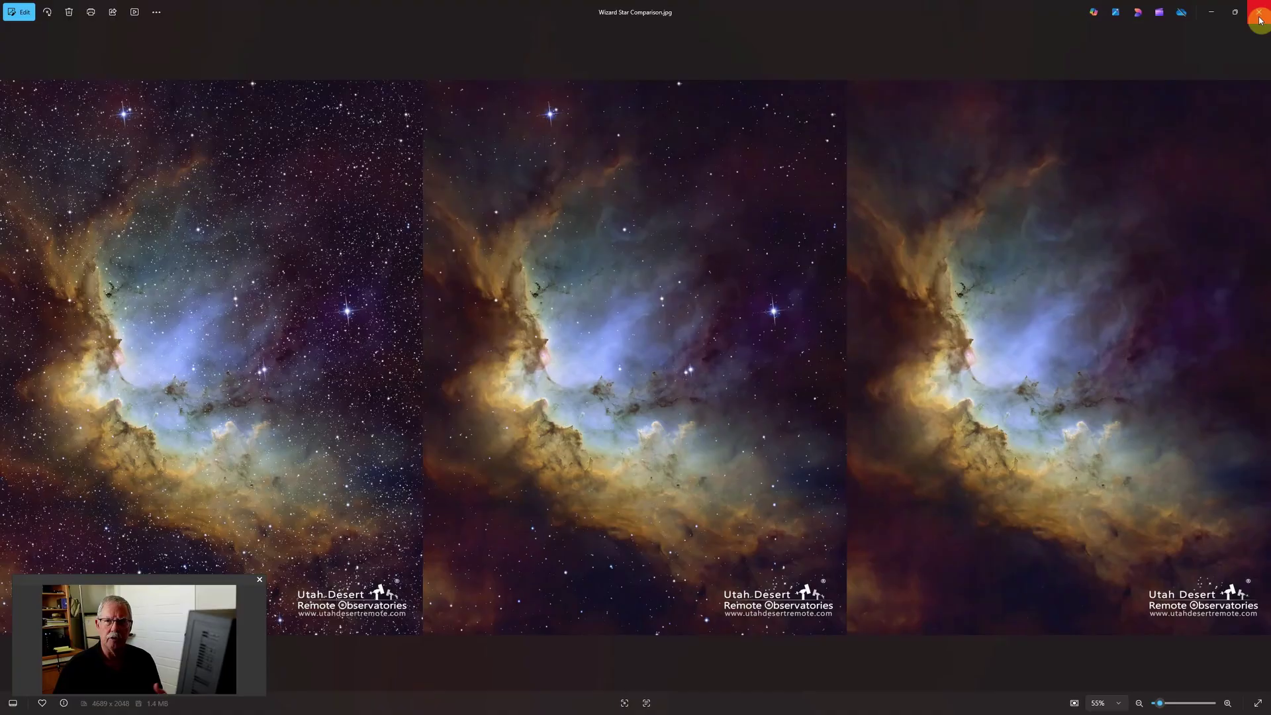
Close the Wizard Star Comparison image in Windows Photos
click(1260, 20)
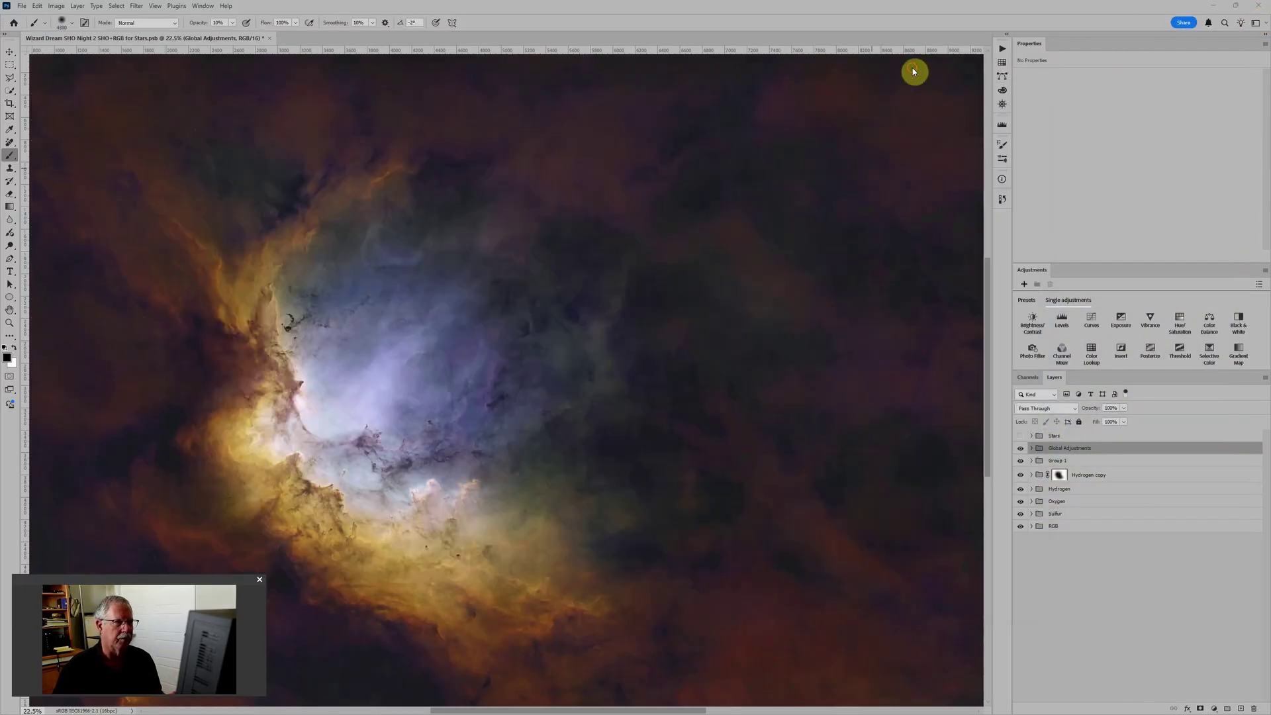
Bring the Wizard Dream SHO Night 2 SHO+RGB for Stars.psb document in front of the browser
click(913, 65)
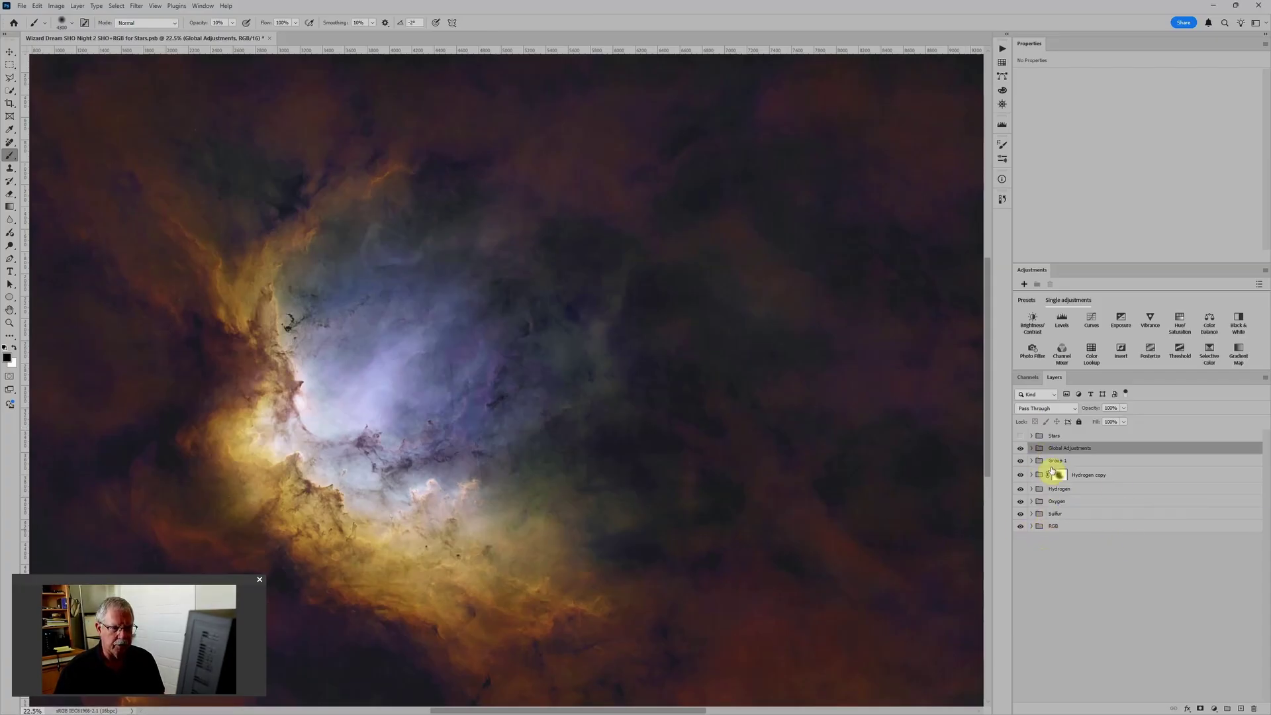
drag(1020, 454, 1020, 516)
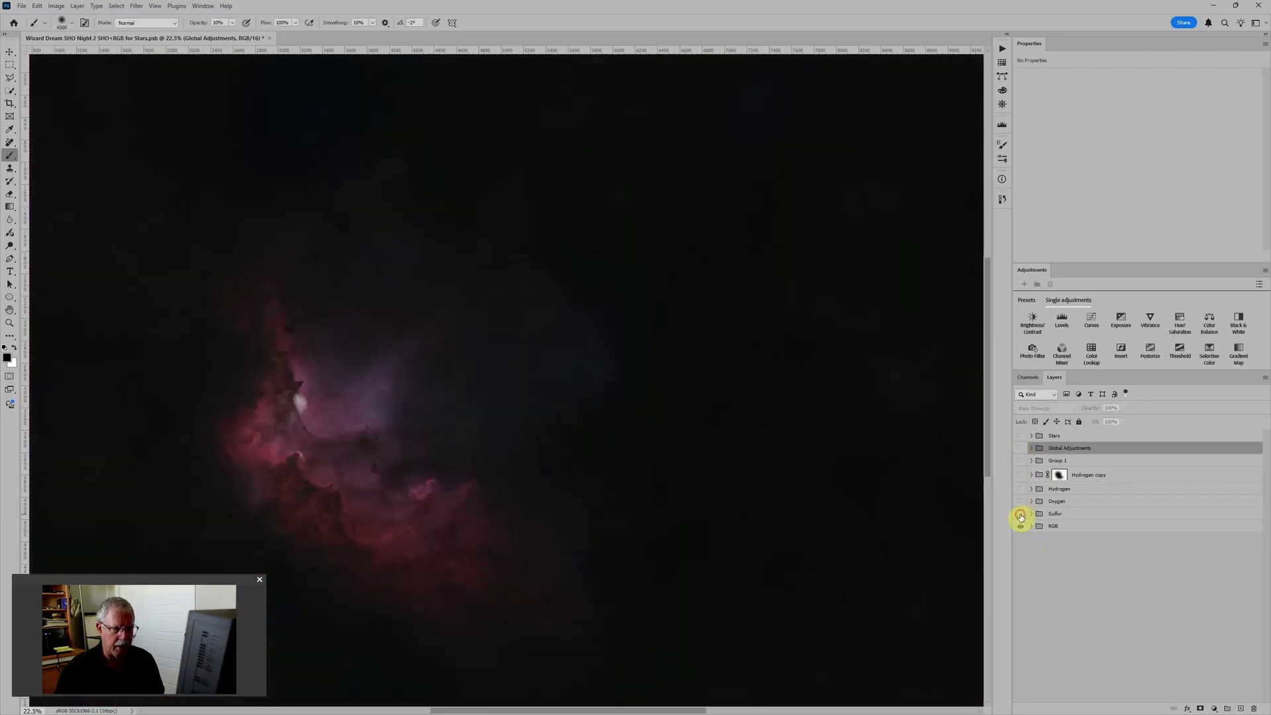
click(1054, 528)
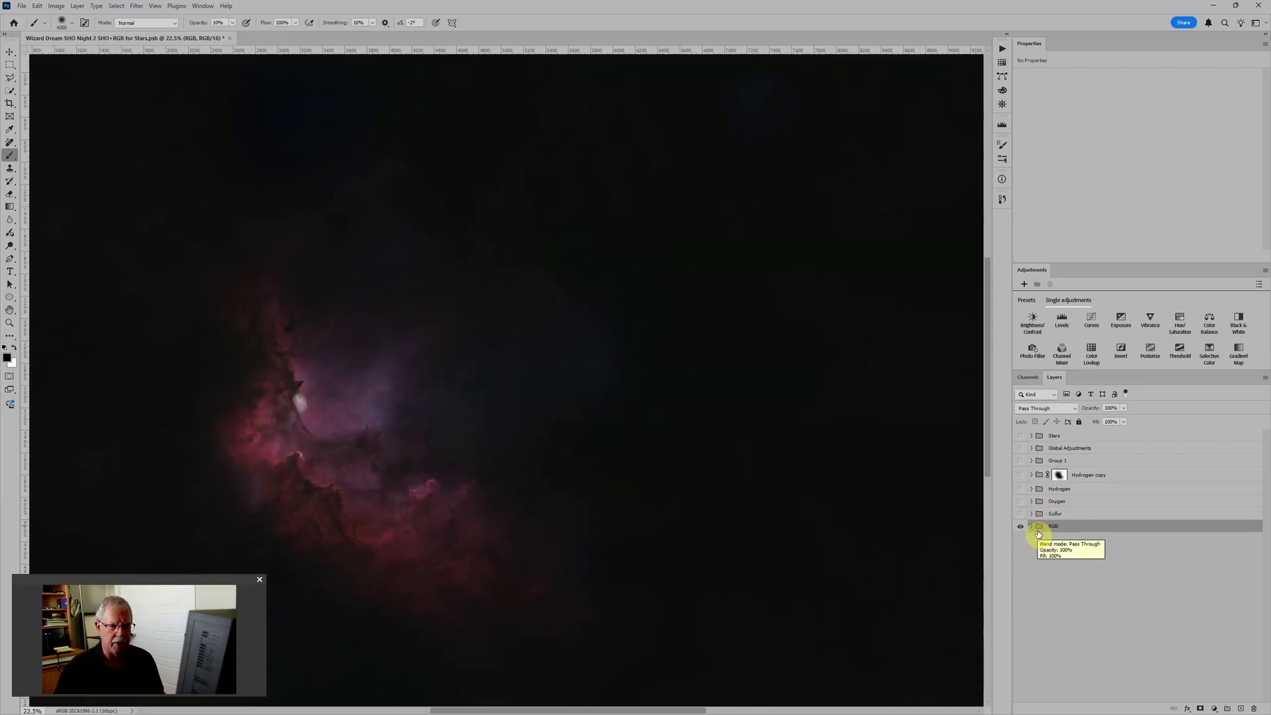
click(1021, 515)
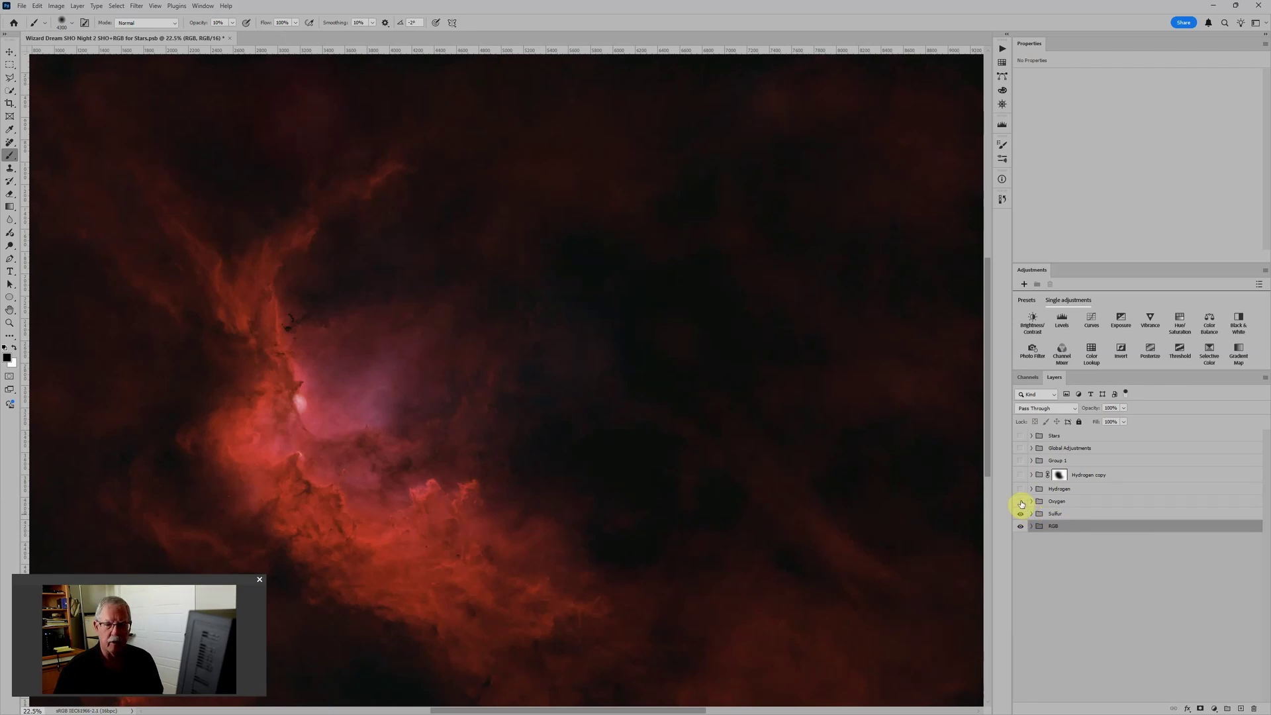
click(1021, 502)
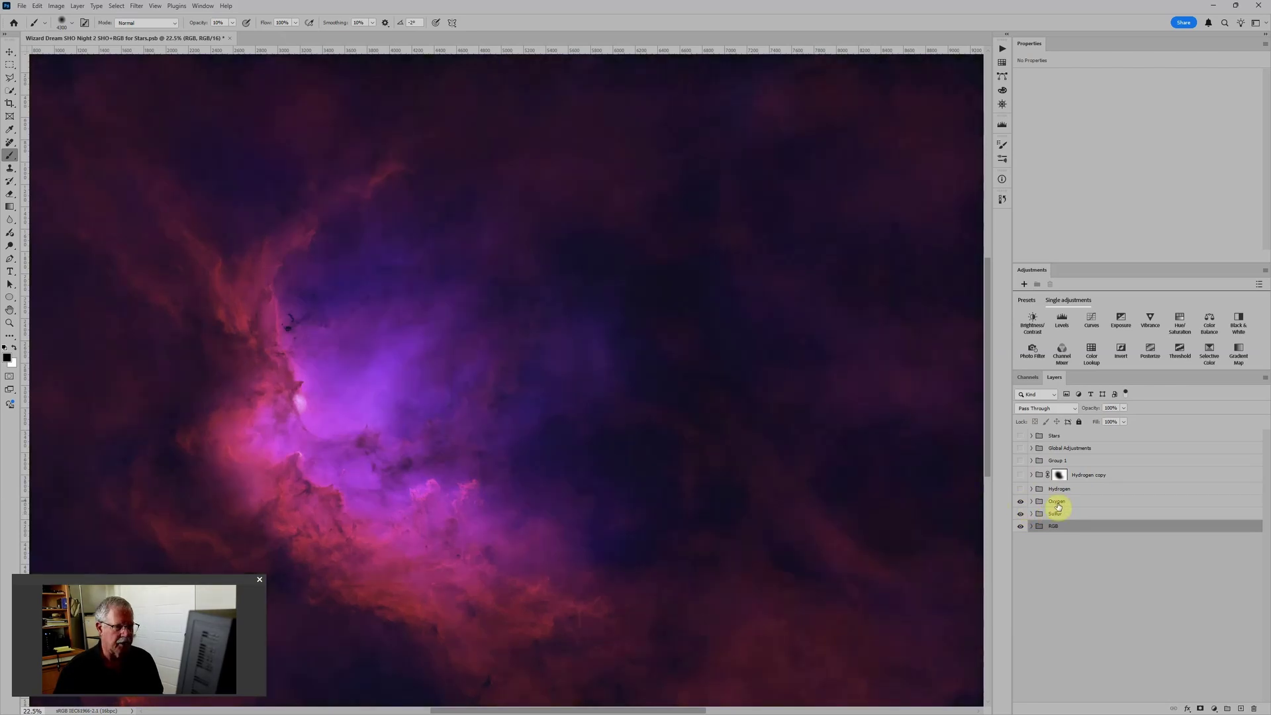
click(1021, 489)
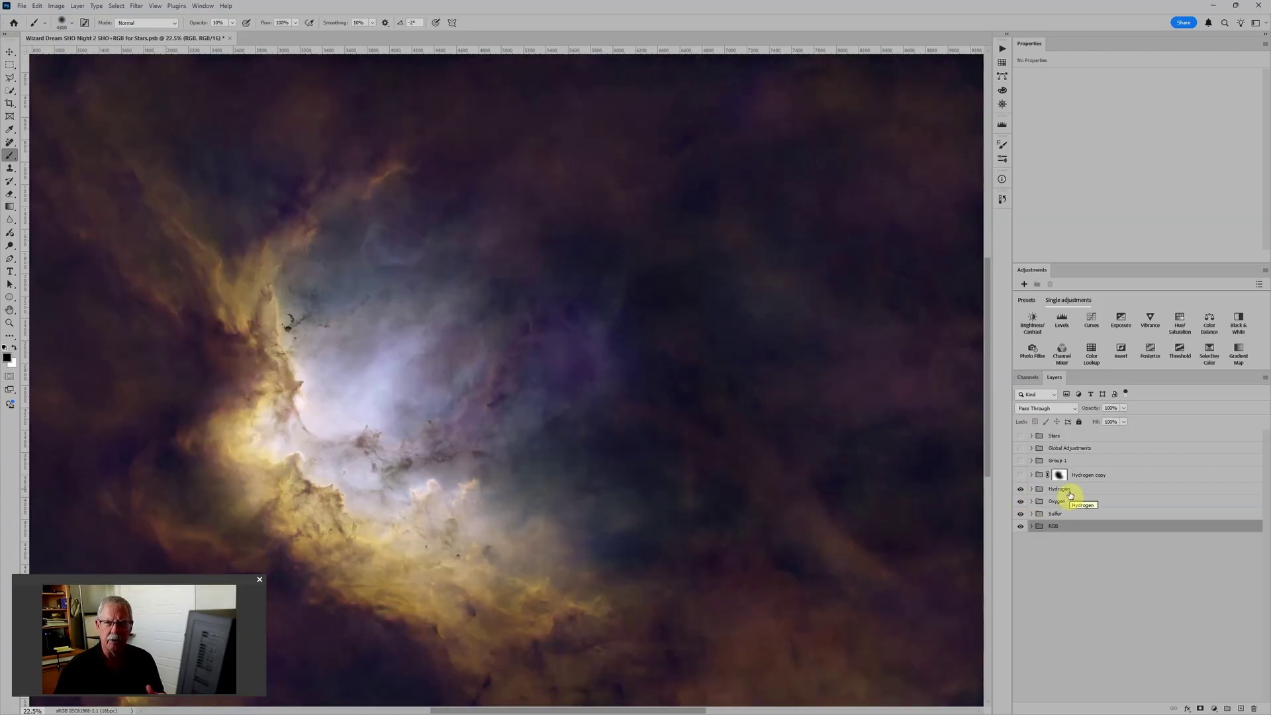
click(1020, 475)
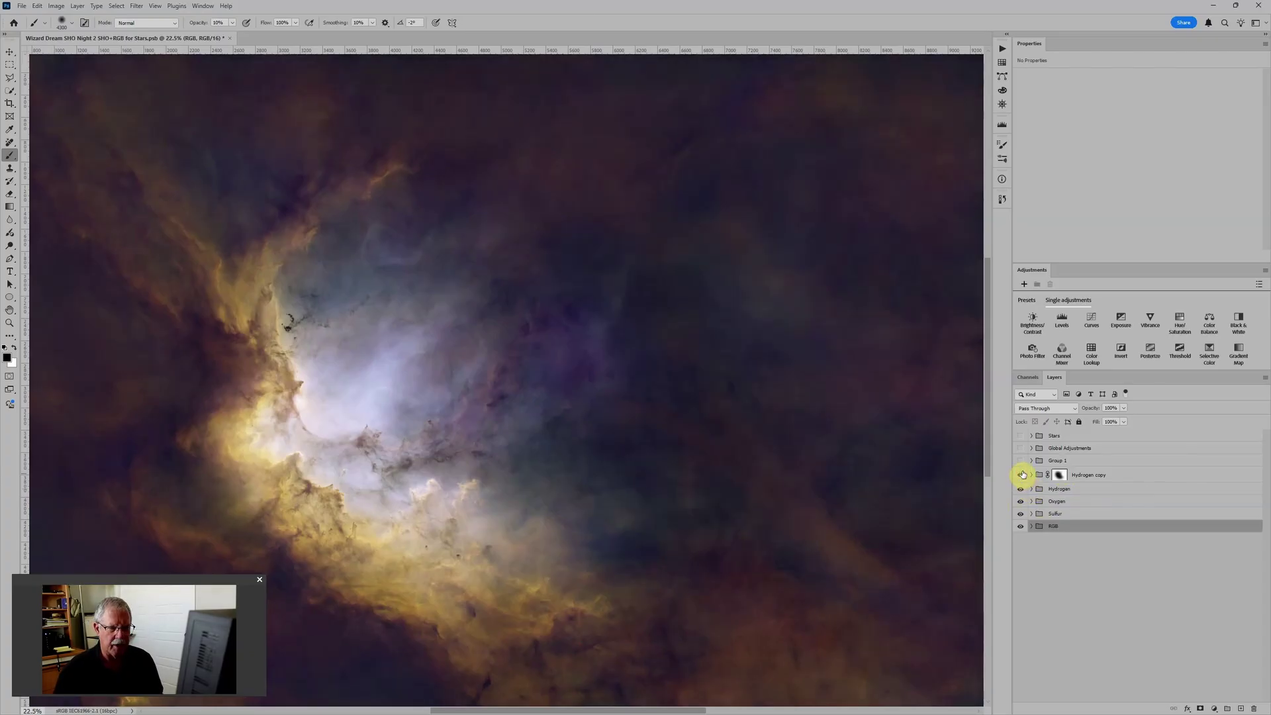
click(1020, 461)
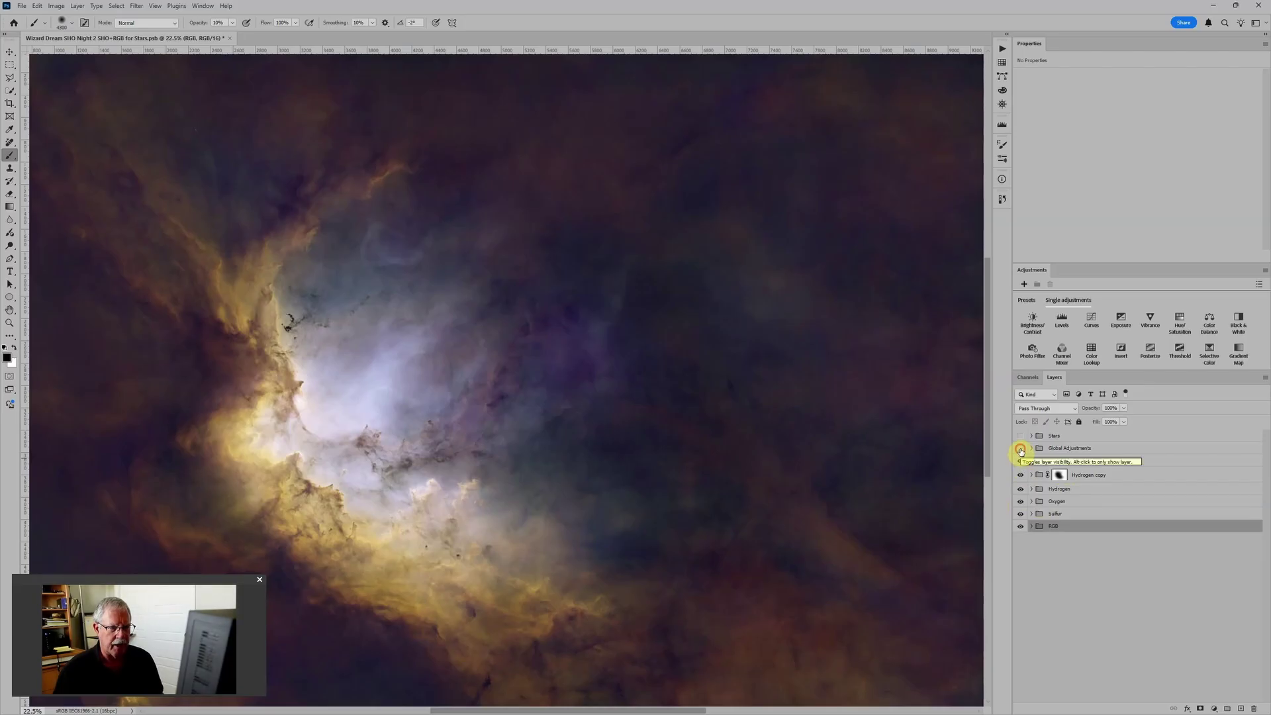
click(1020, 449)
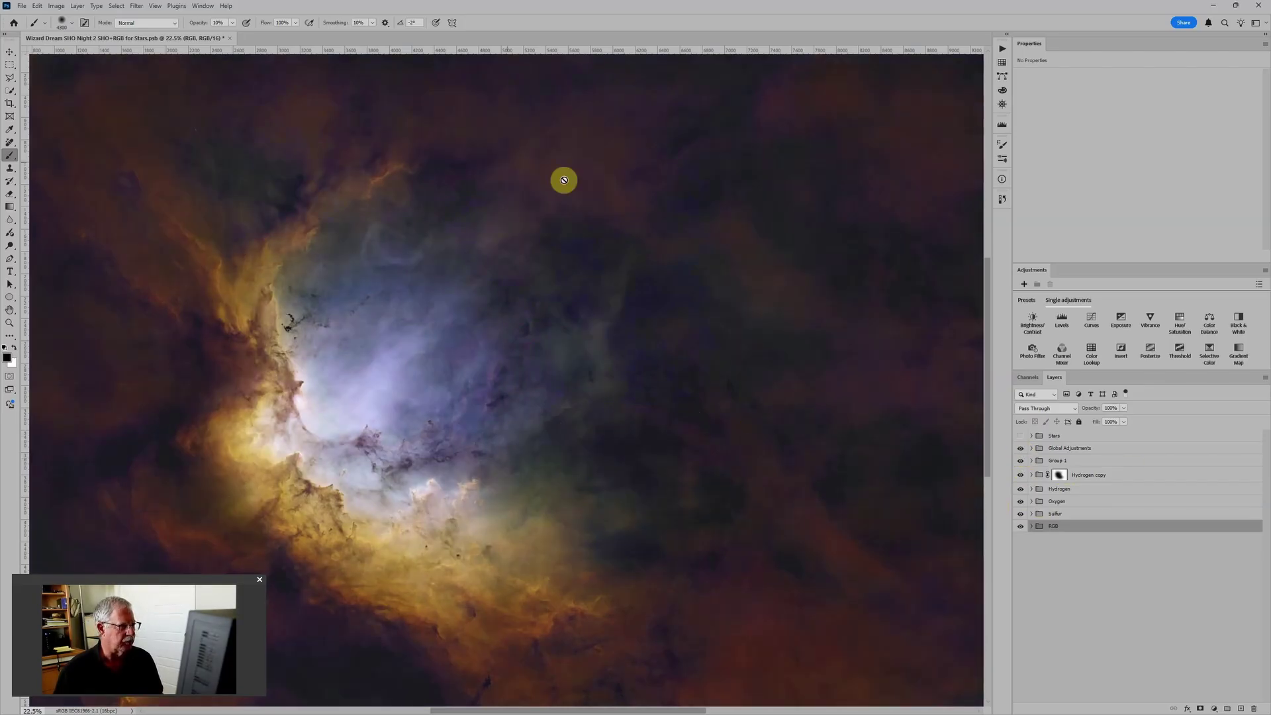
Turn on the Stars group, hide Hue/Saturation 1 and masterLight stars, and select Image07_stars.tif
click(1079, 439)
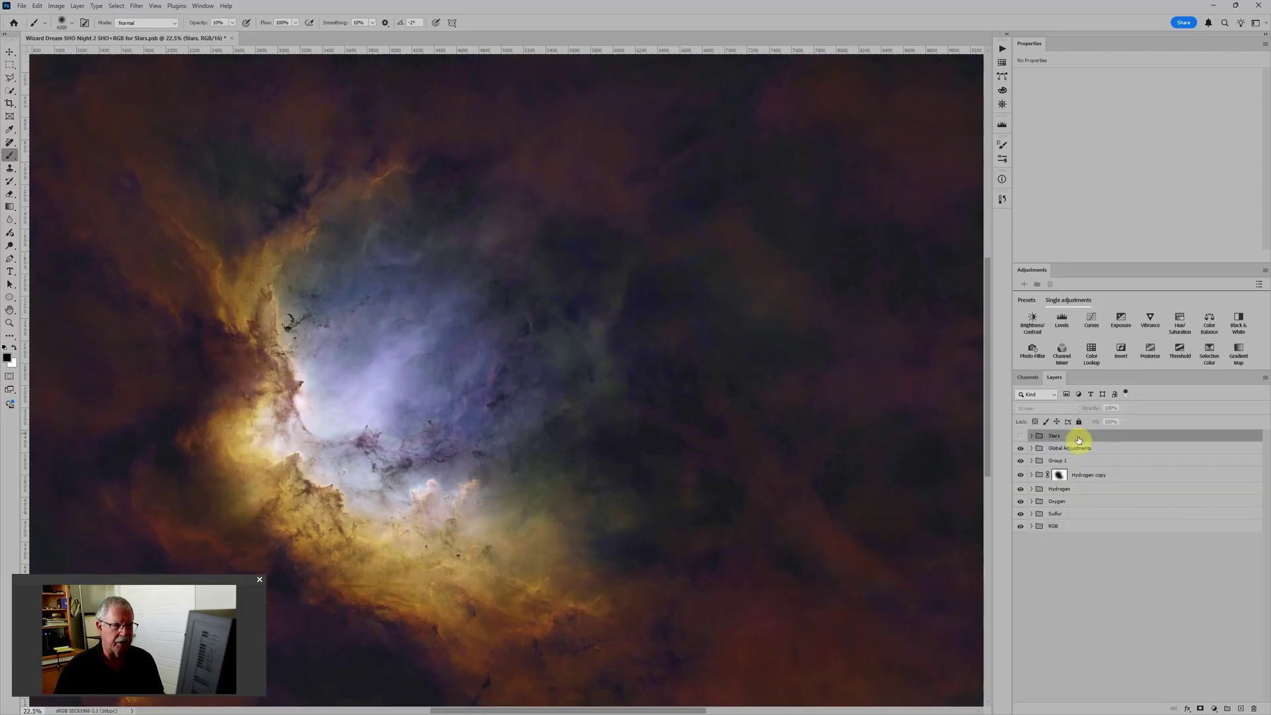
click(1031, 435)
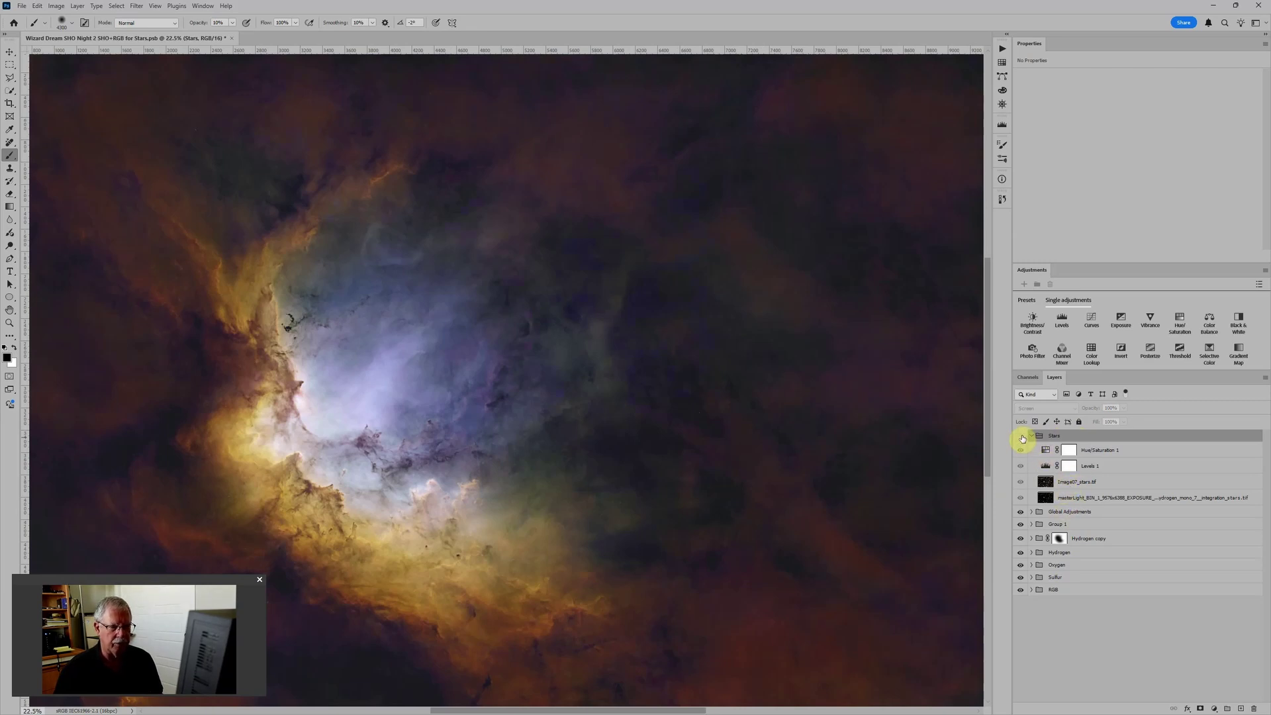
click(1020, 435)
click(1020, 450)
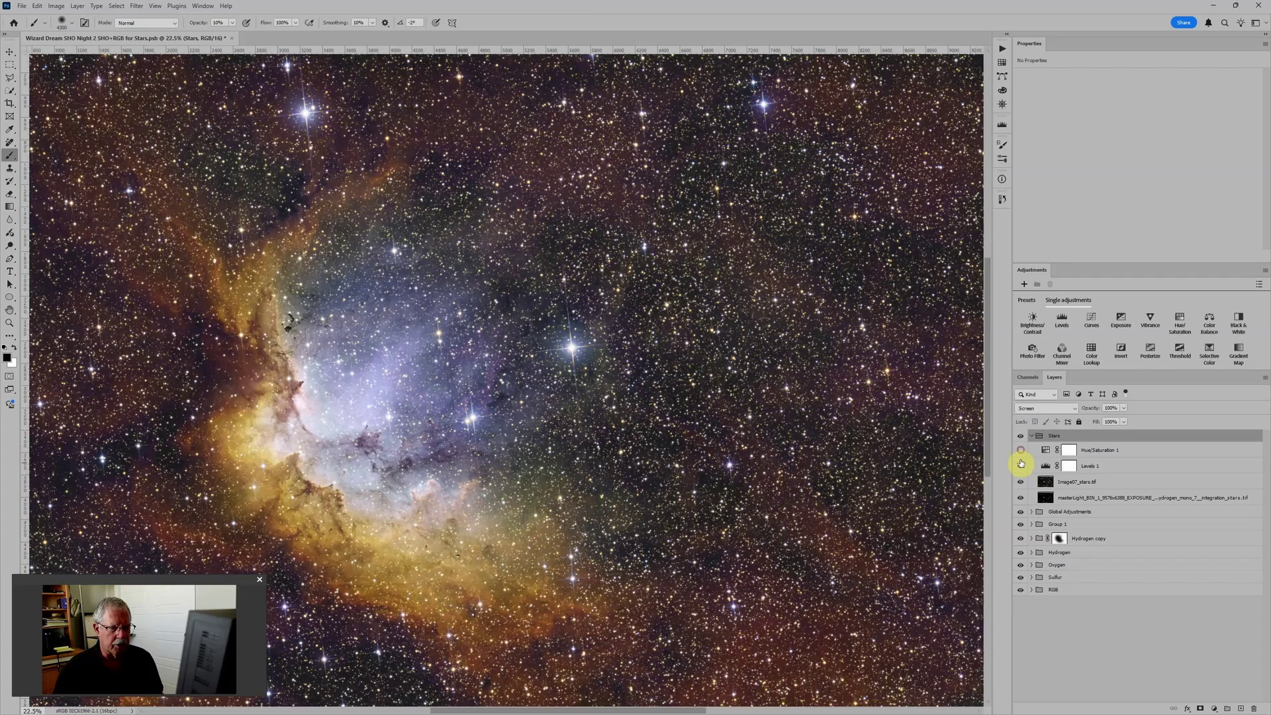
click(1020, 498)
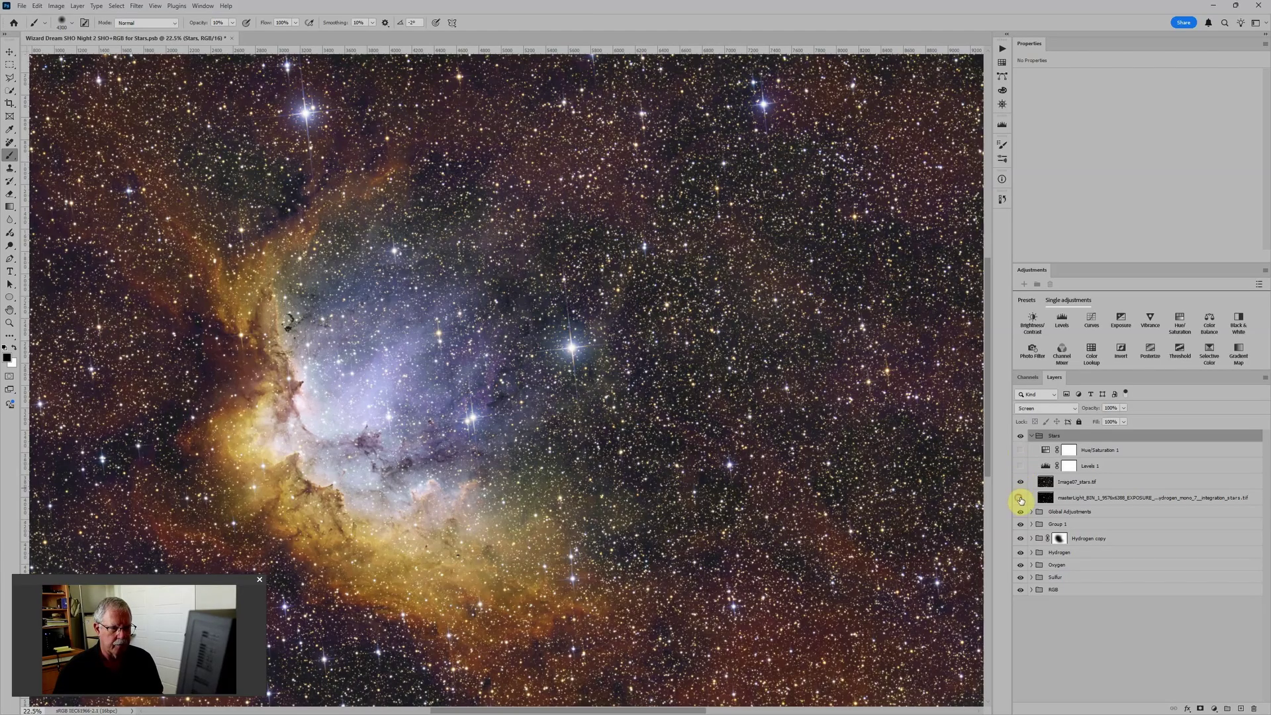
click(1093, 486)
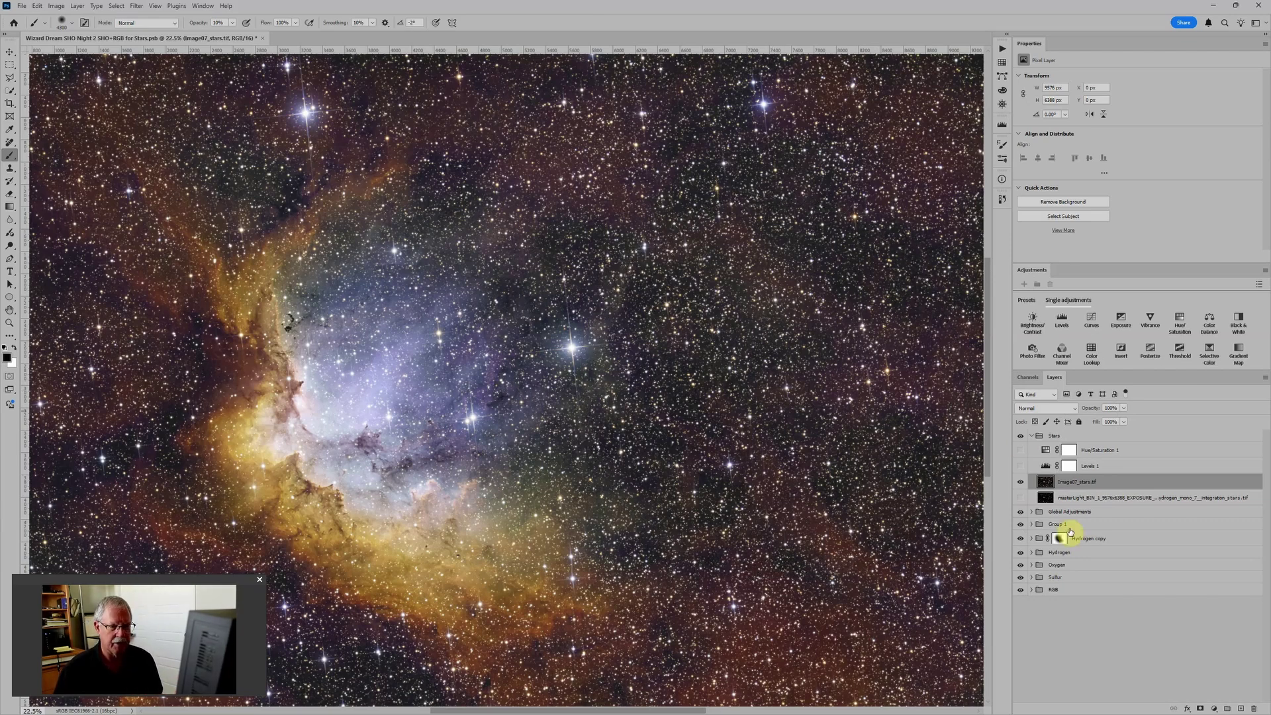
Compare Image07_stars.tif against the masterLight stars layer, leaving Image07_stars.tif visible
click(1021, 484)
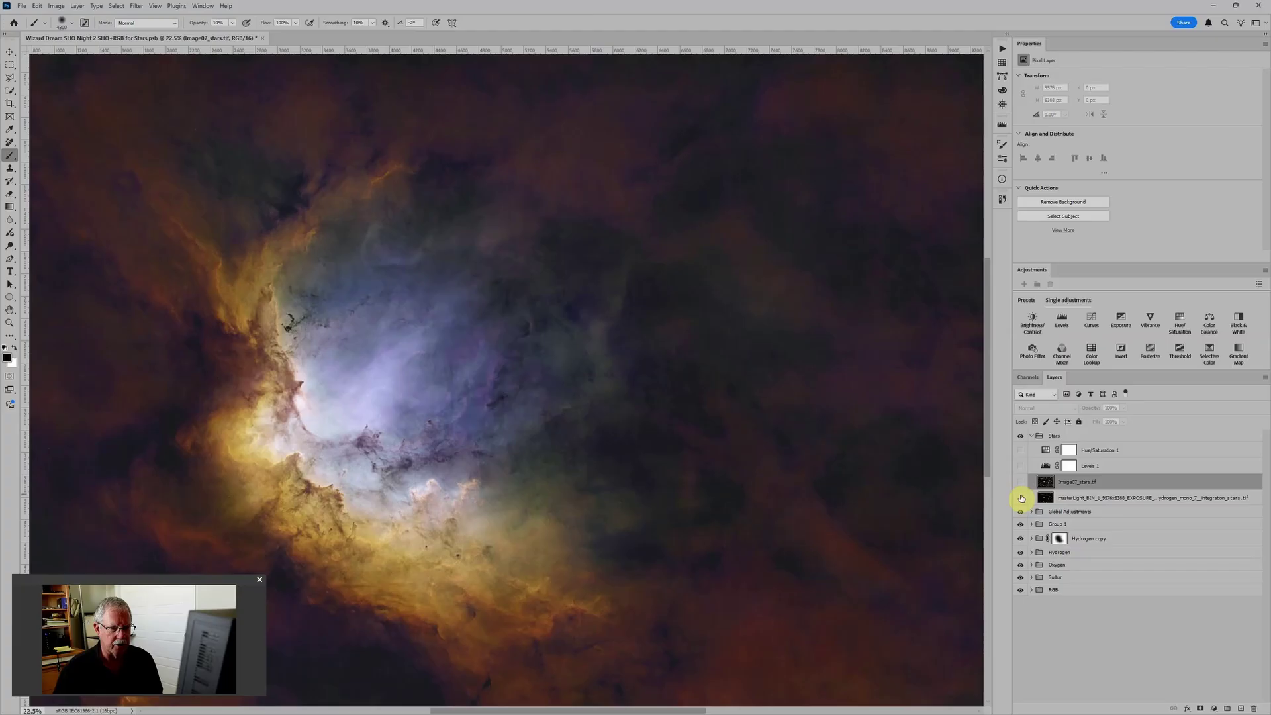
click(1020, 499)
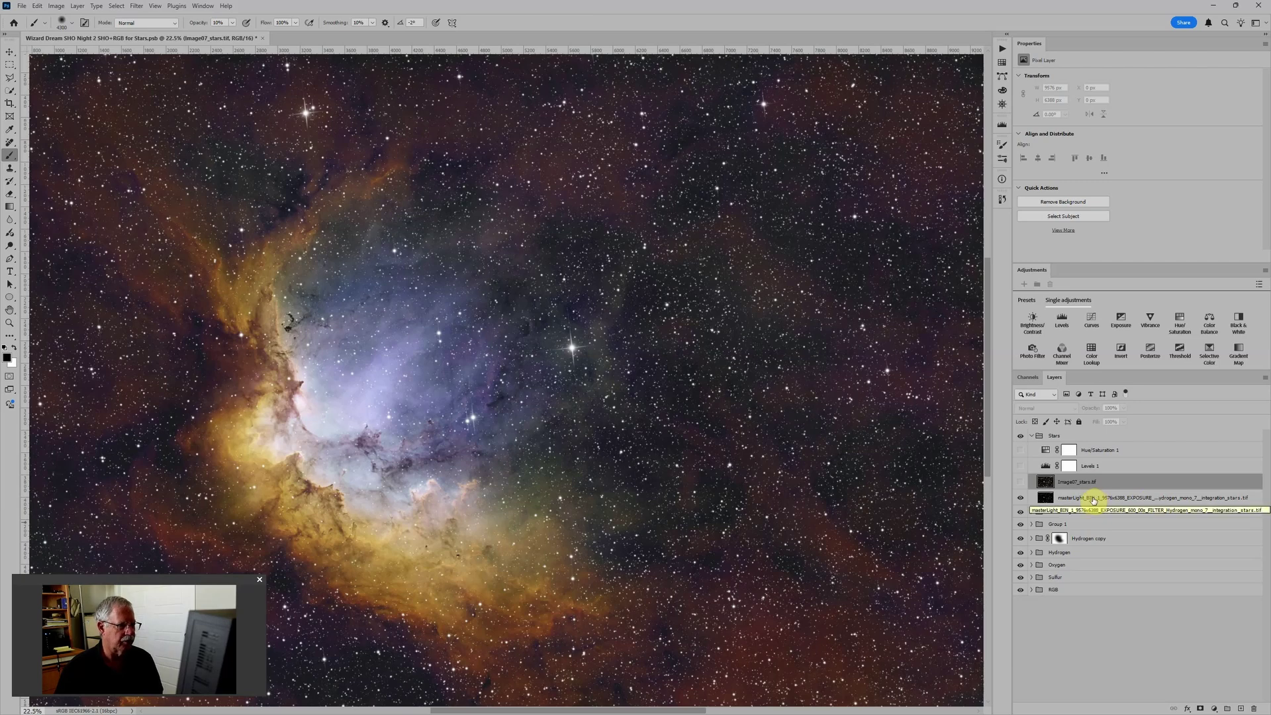
click(1020, 482)
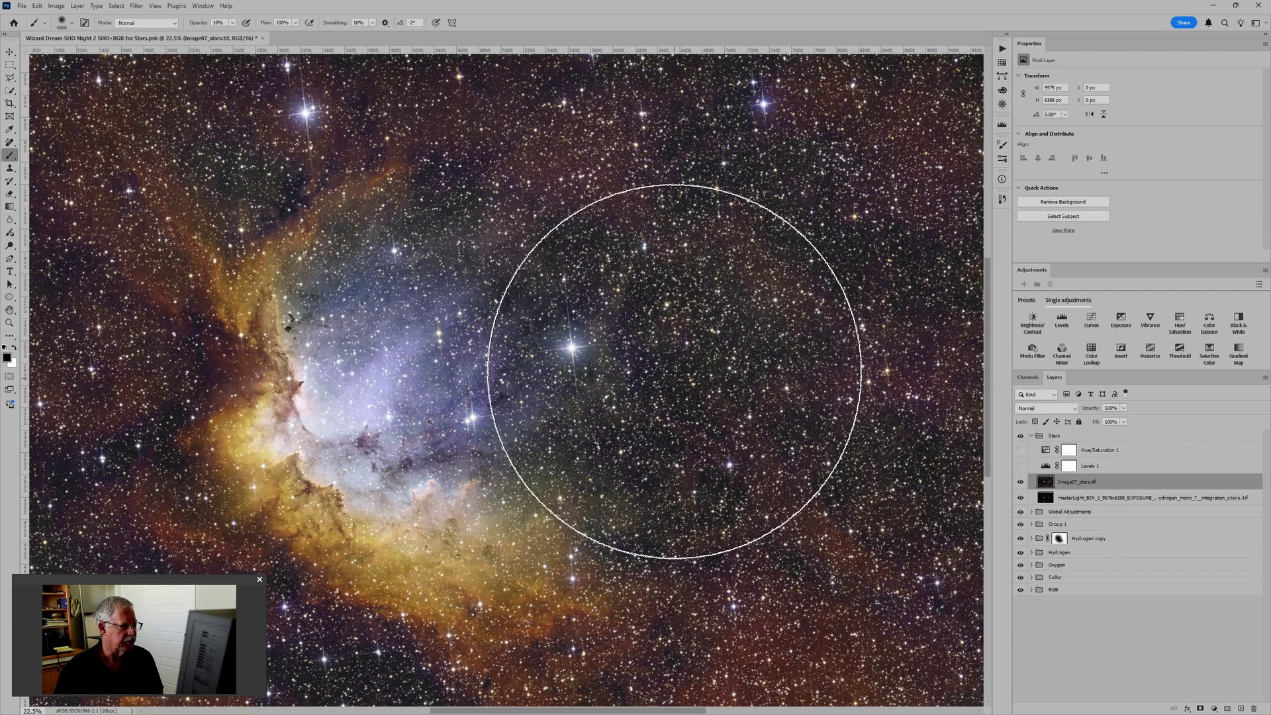
Select the Levels 1 adjustment in the Stars group and switch it on
click(1094, 468)
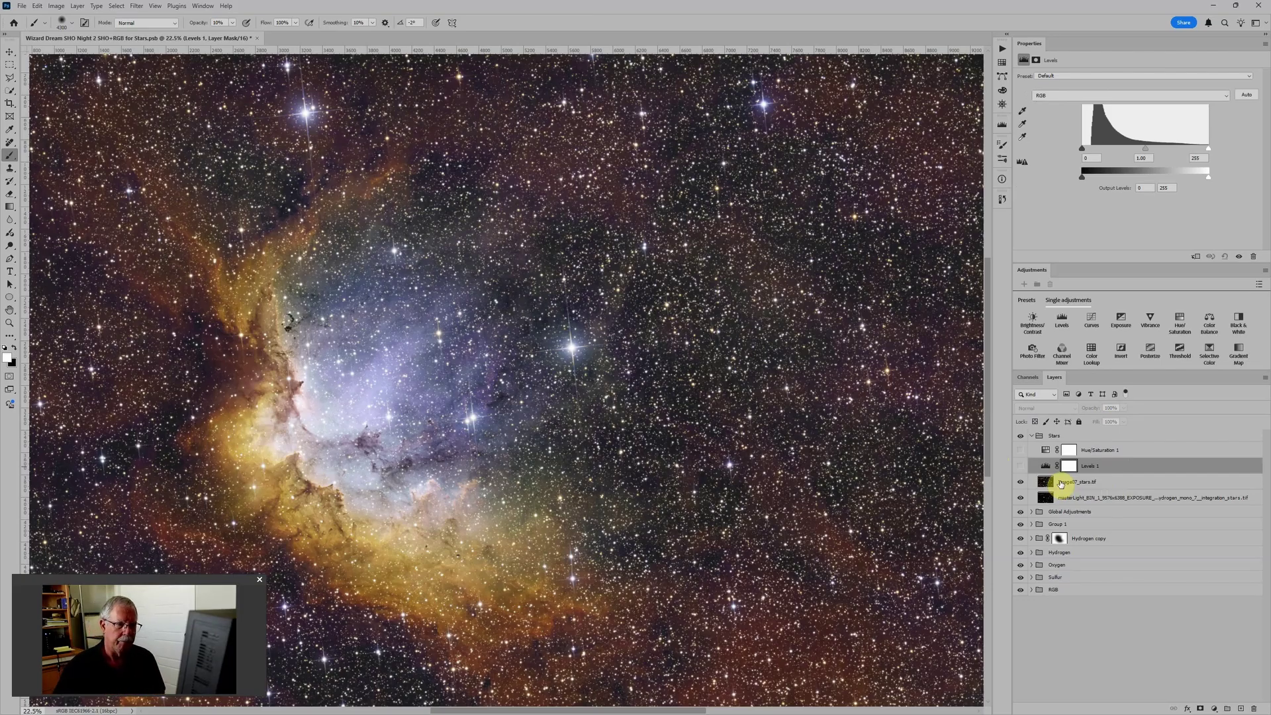
click(1078, 437)
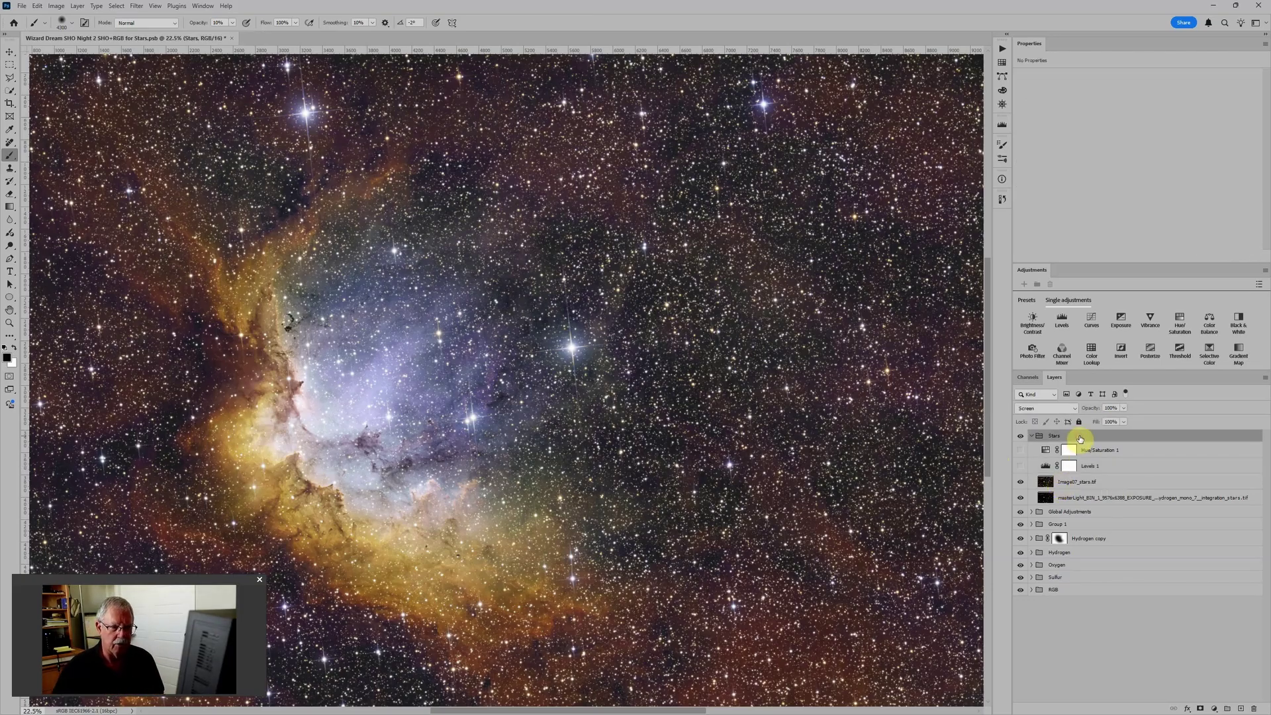
click(1046, 466)
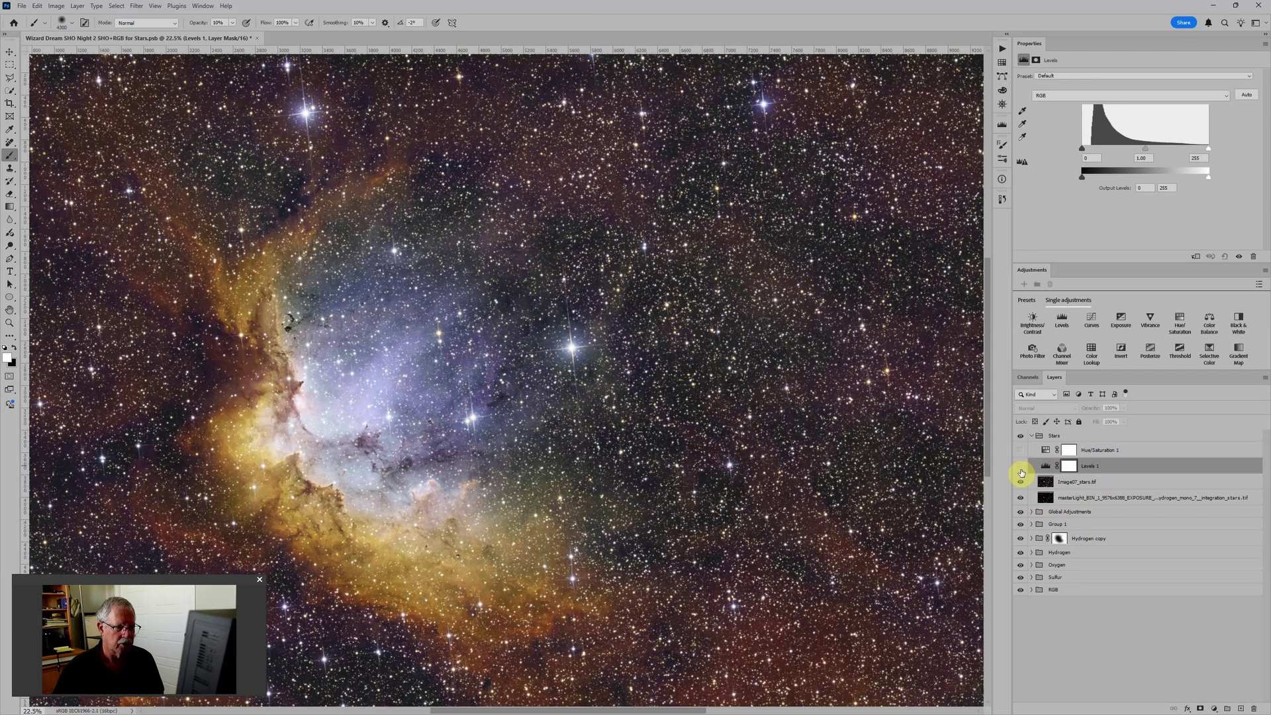
click(1020, 467)
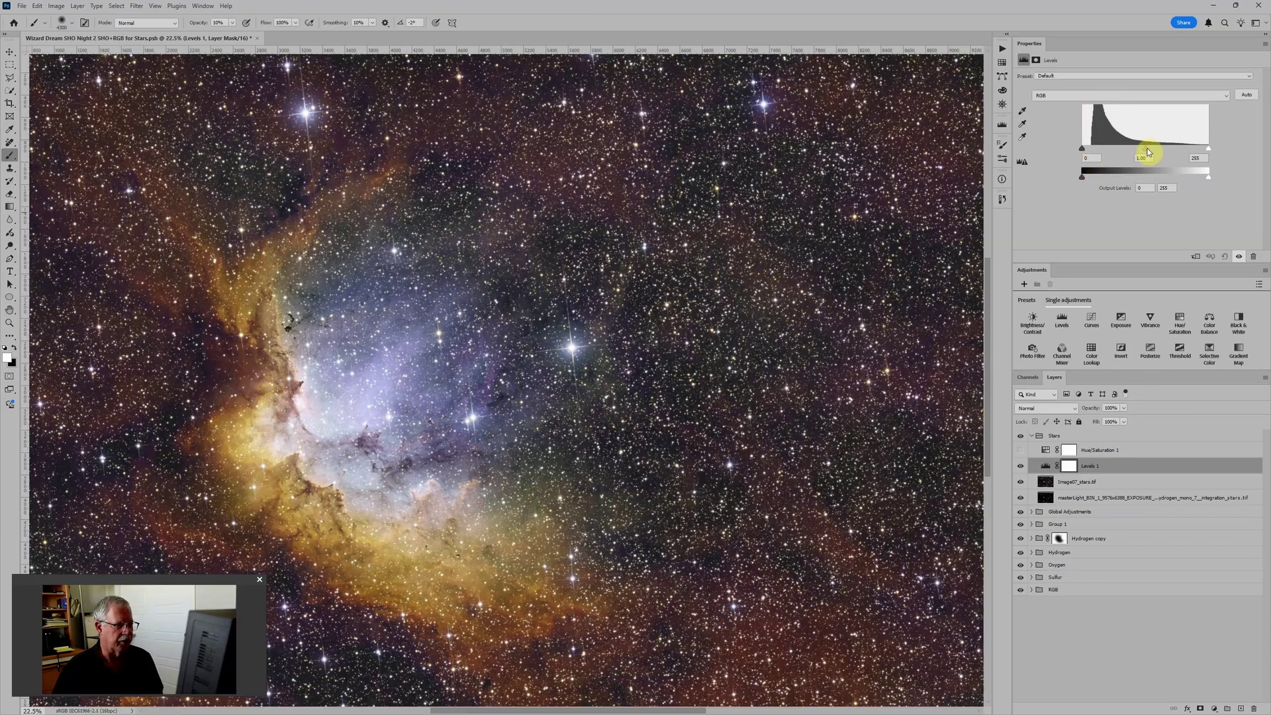
Set the Levels 1 midtones to about 0.63, then toggle the Stars group to compare
drag(1147, 149, 1181, 149)
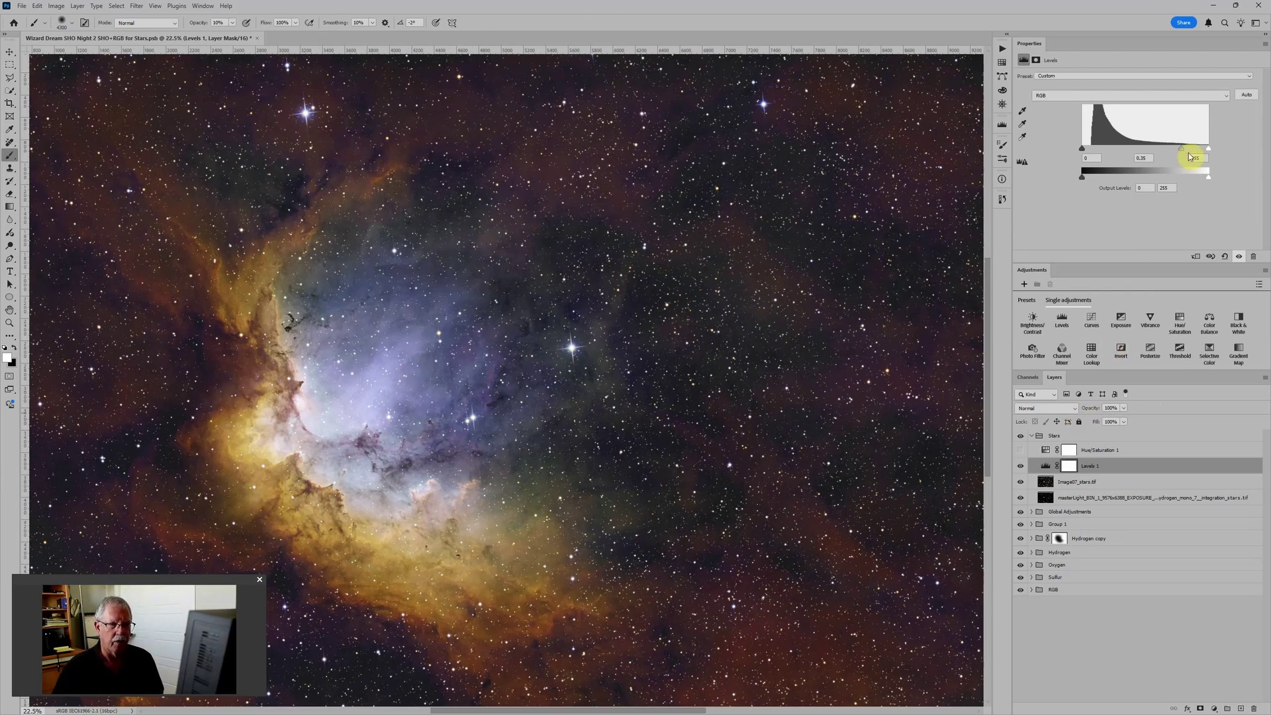
mouse_move(1183, 149)
mouse_down()
mouse_move(1146, 148)
mouse_move(1184, 150)
mouse_move(1163, 156)
mouse_up()
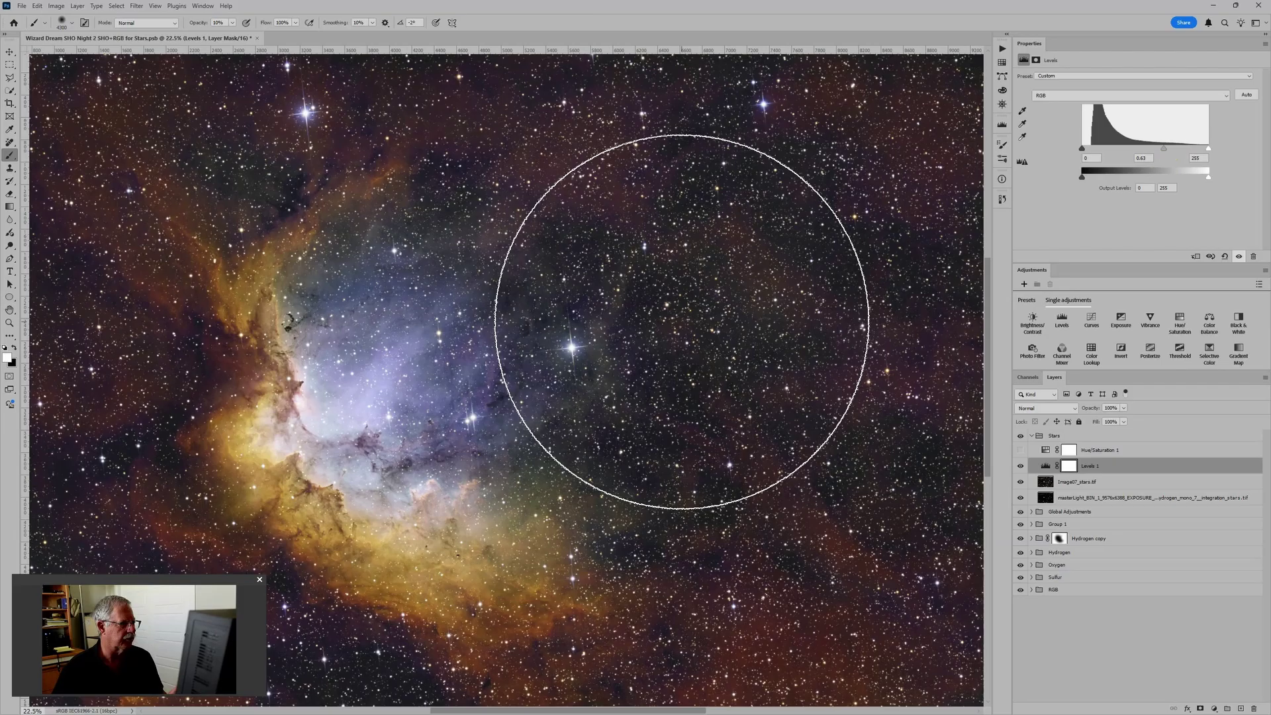
click(1021, 437)
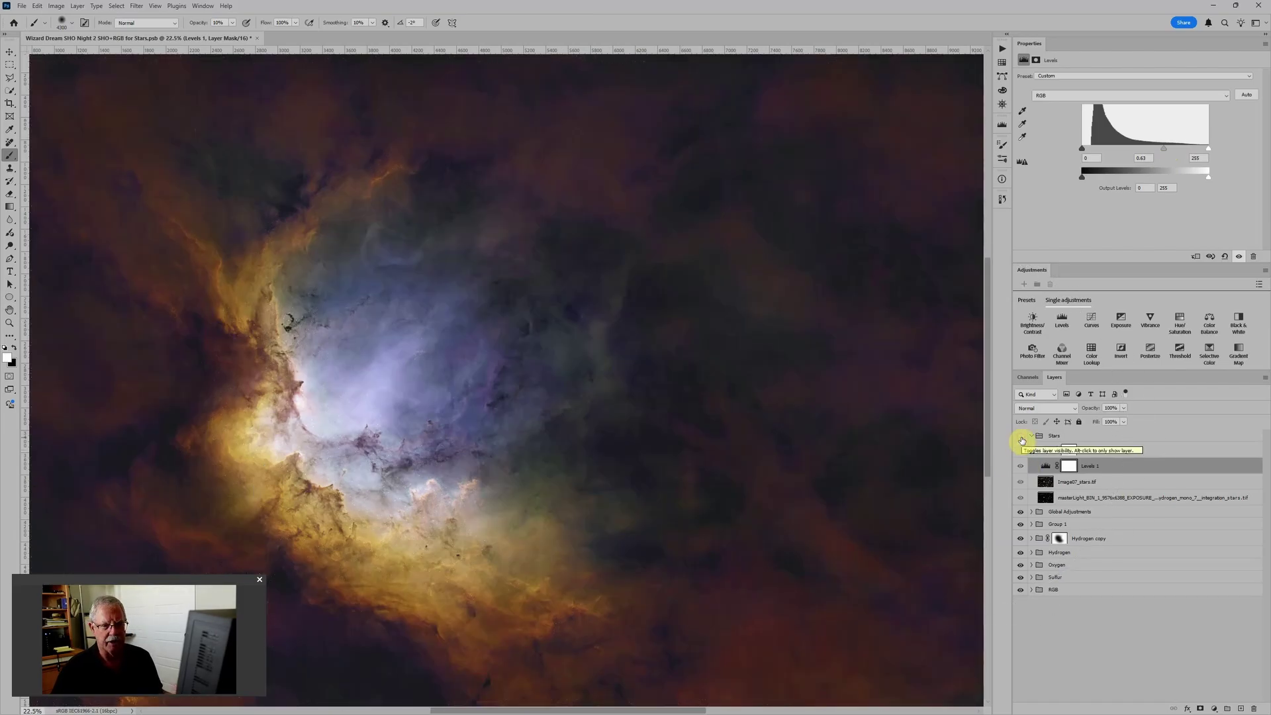
click(1021, 436)
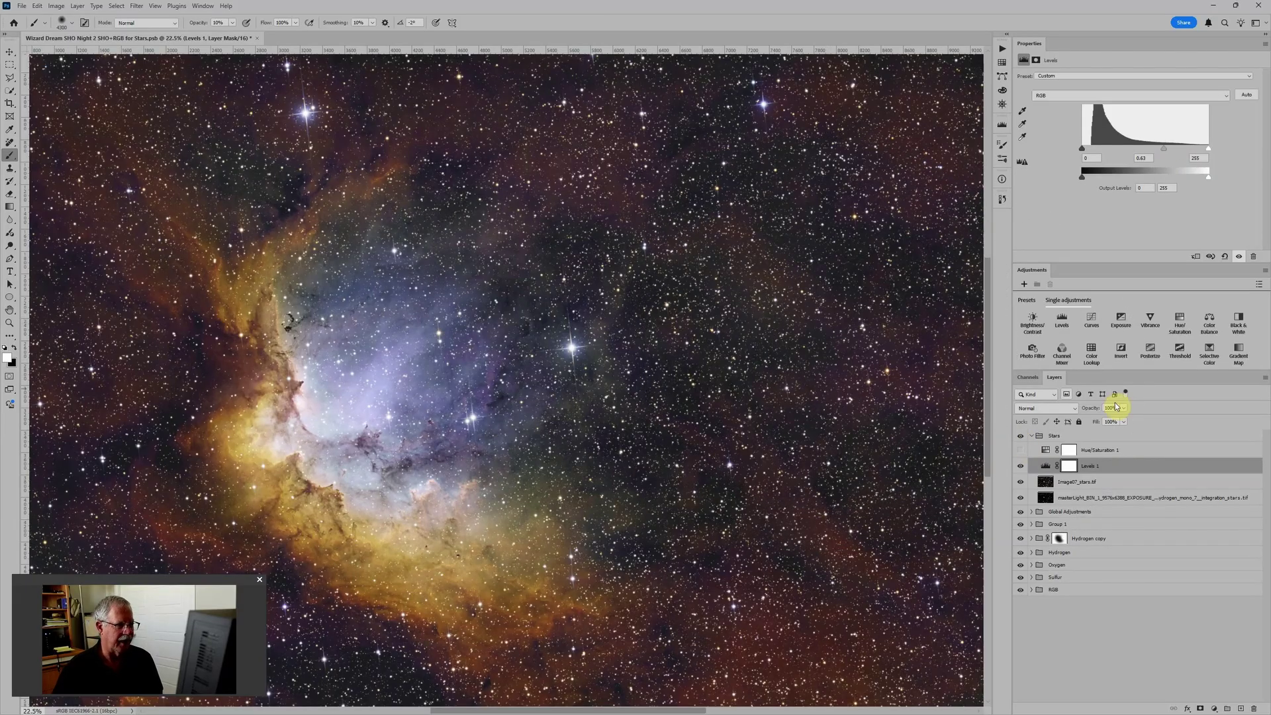
Turn on Hue/Saturation 1, reset it, and raise Master Saturation to about +41
click(1021, 450)
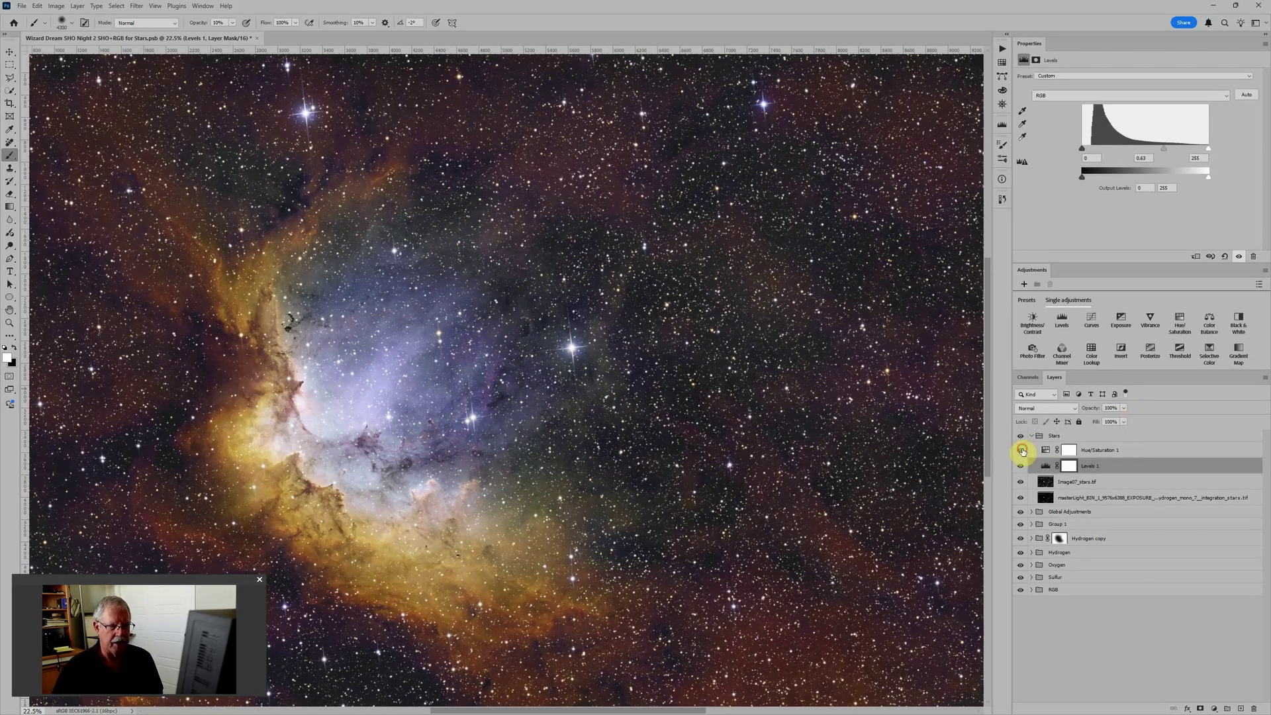
click(1044, 450)
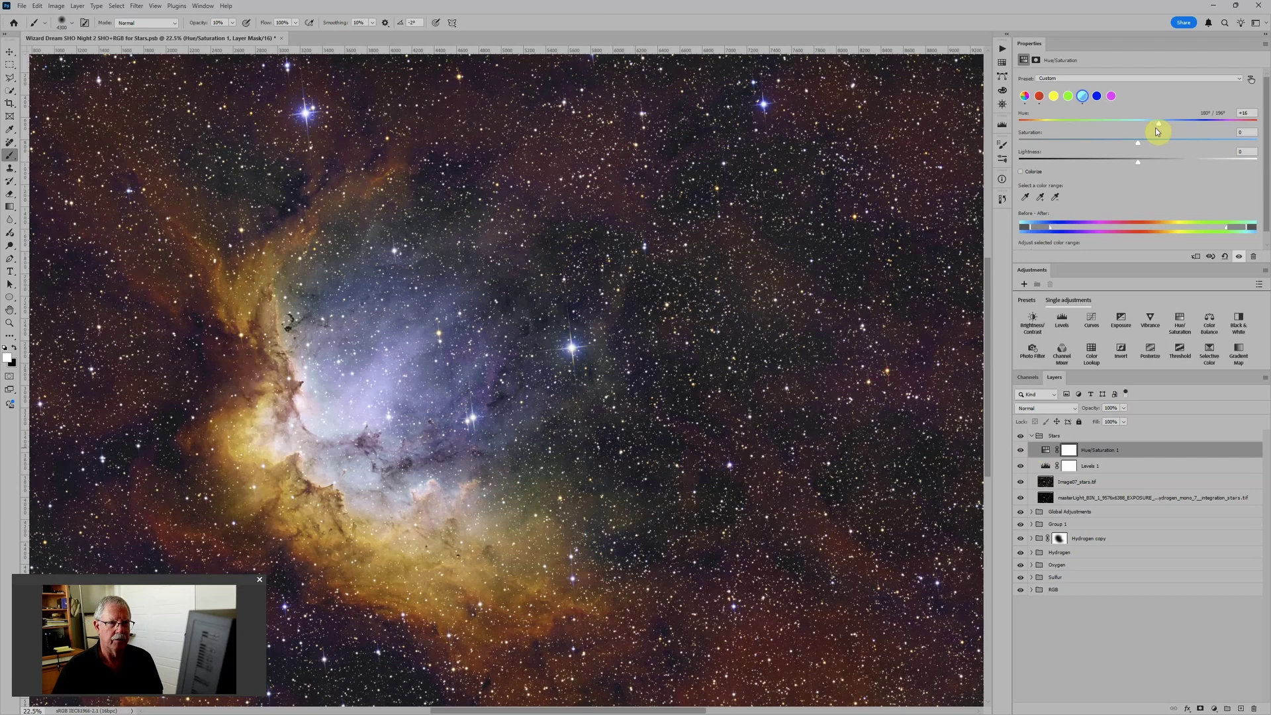
click(1025, 96)
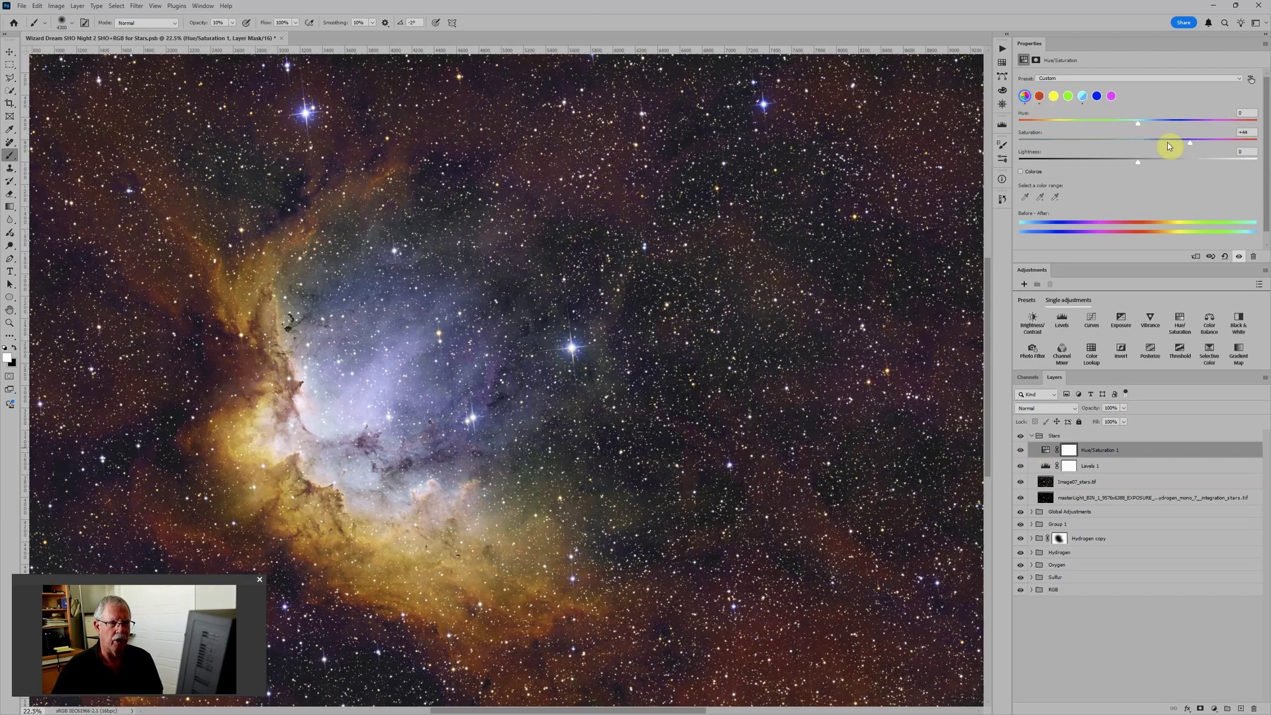
drag(1189, 143, 1200, 145)
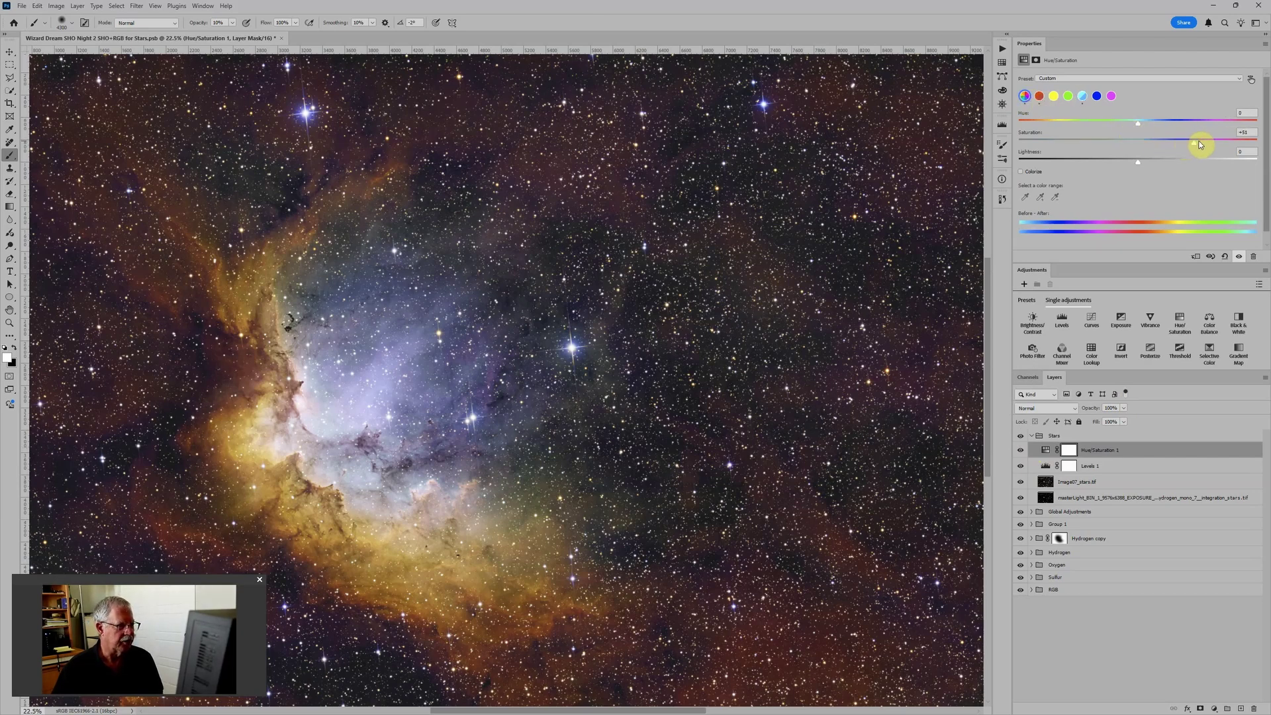
click(1225, 256)
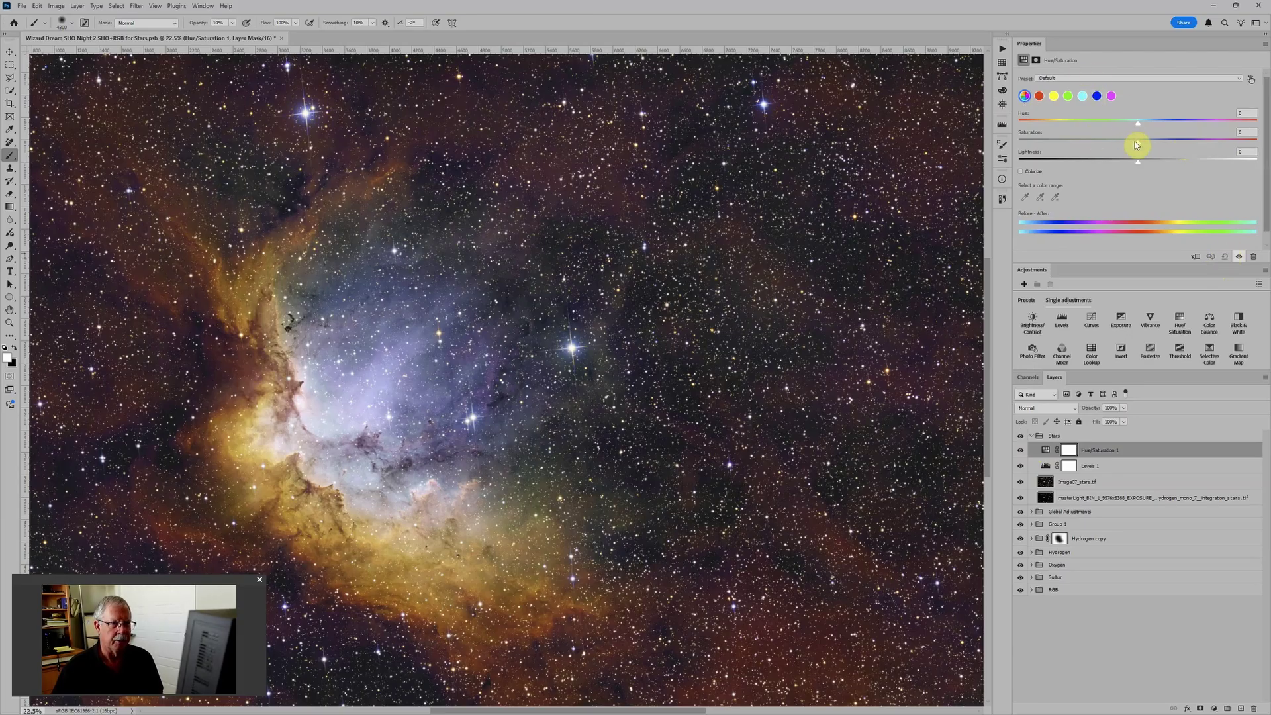
drag(1140, 146, 1188, 143)
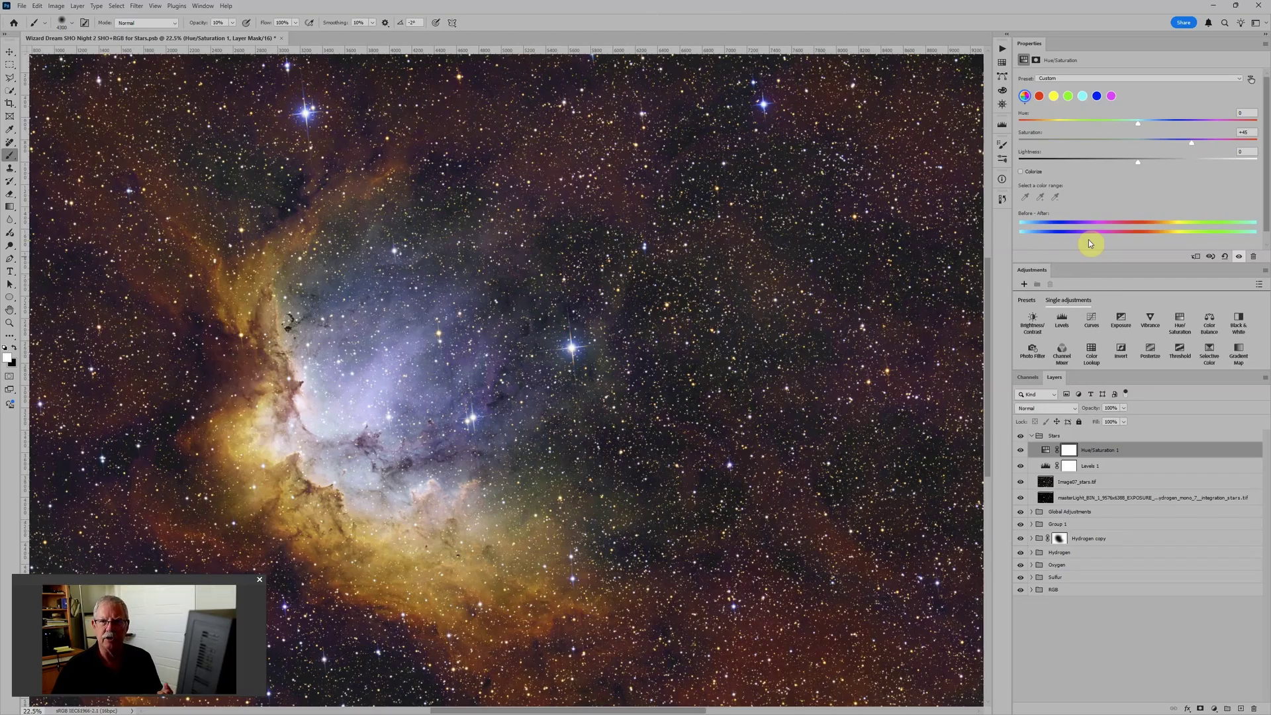
Set Reds Saturation to about -58 and shift the Cyans Hue to +35
click(1039, 96)
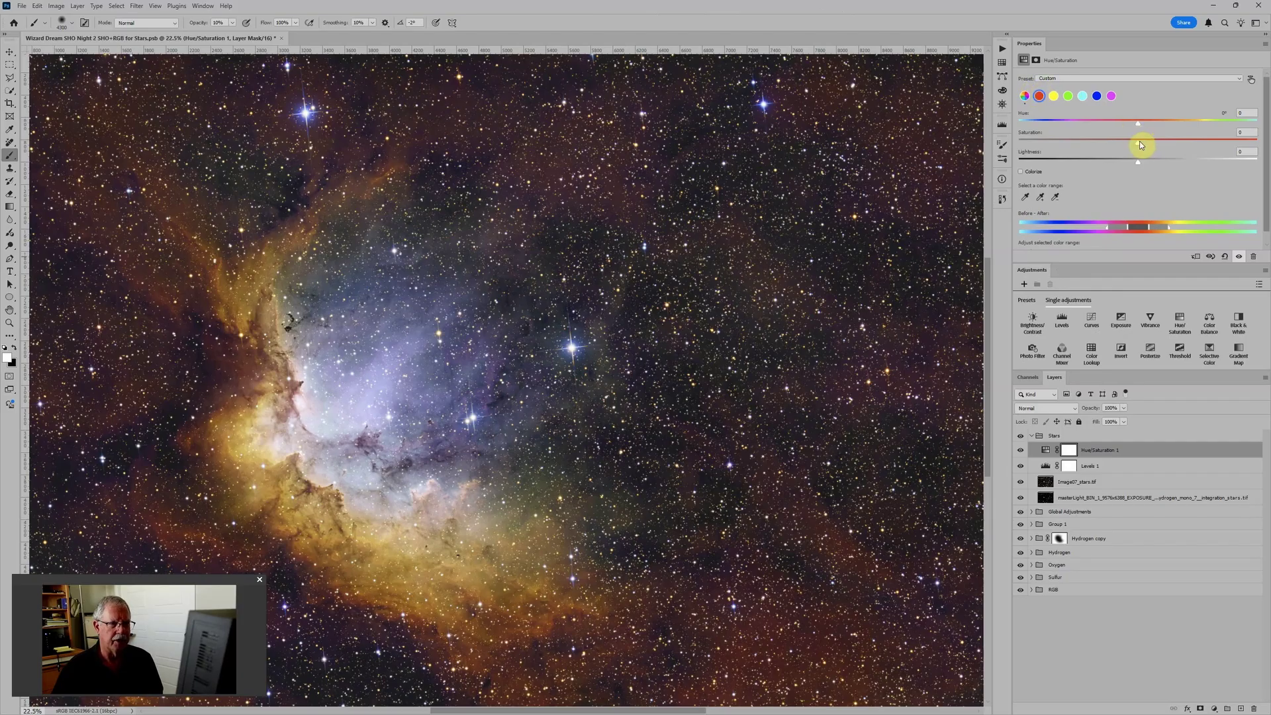
drag(1139, 141, 1073, 145)
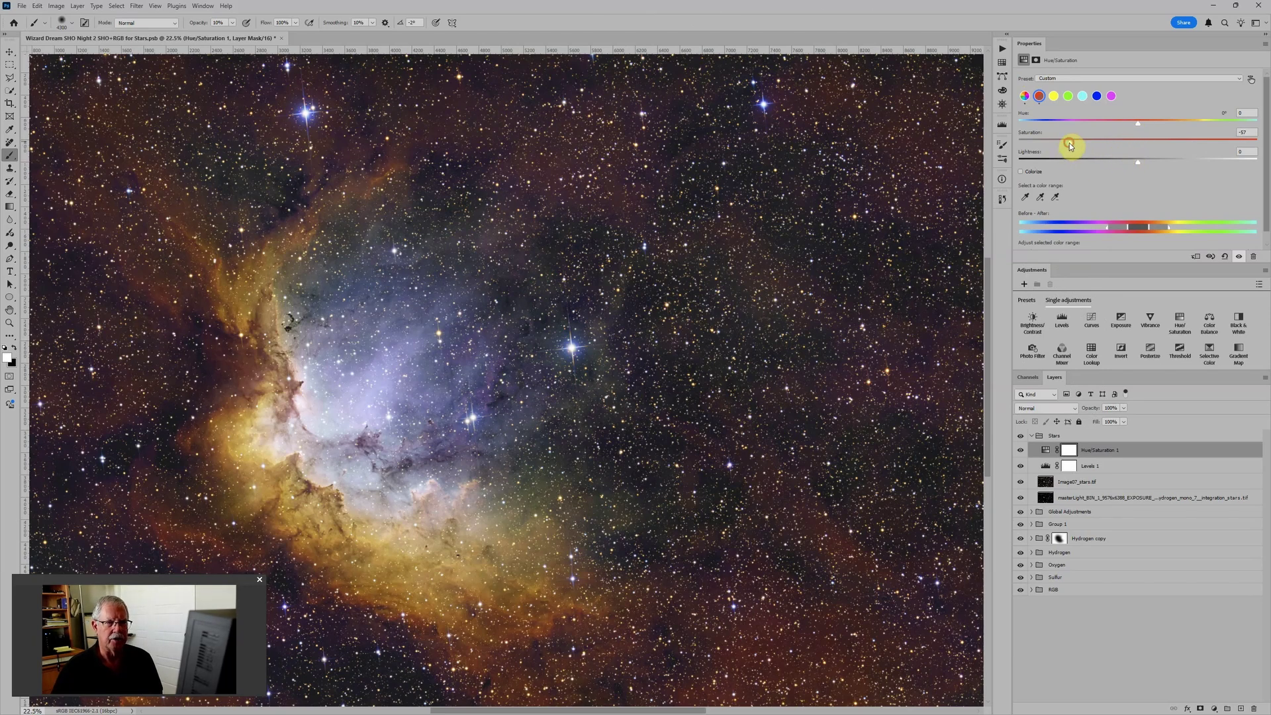
drag(1070, 143, 1067, 143)
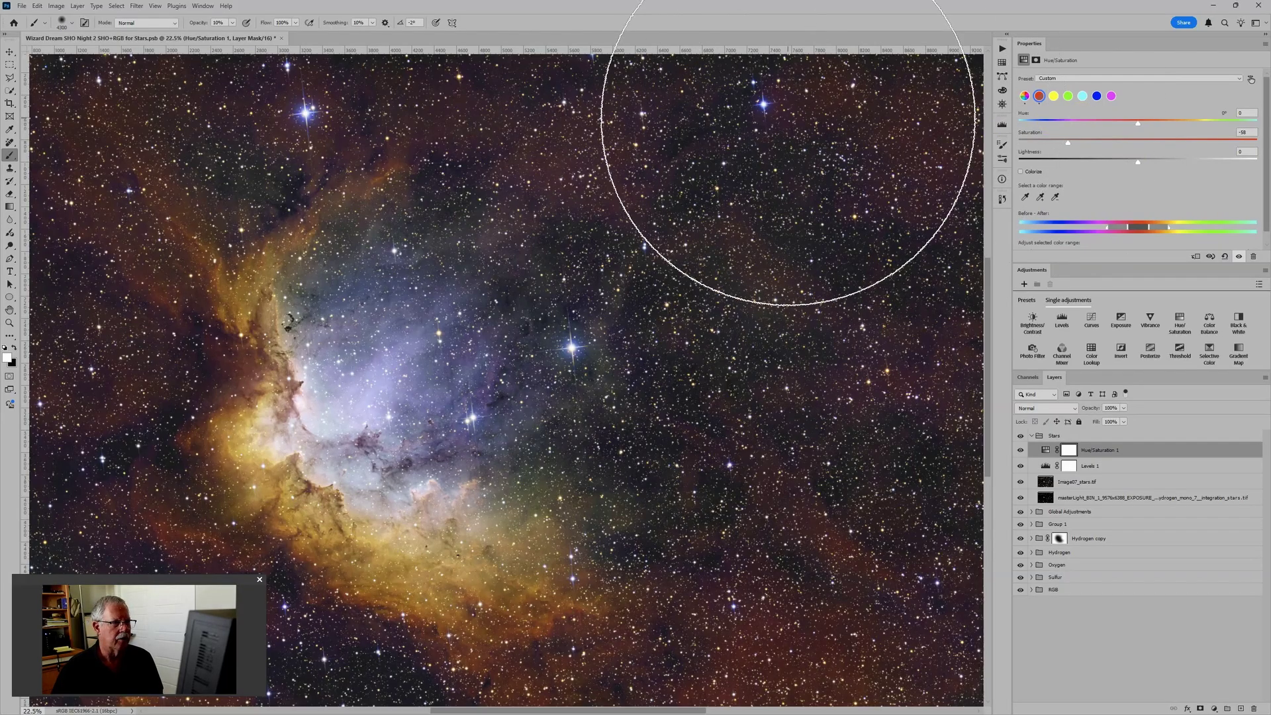
click(1083, 97)
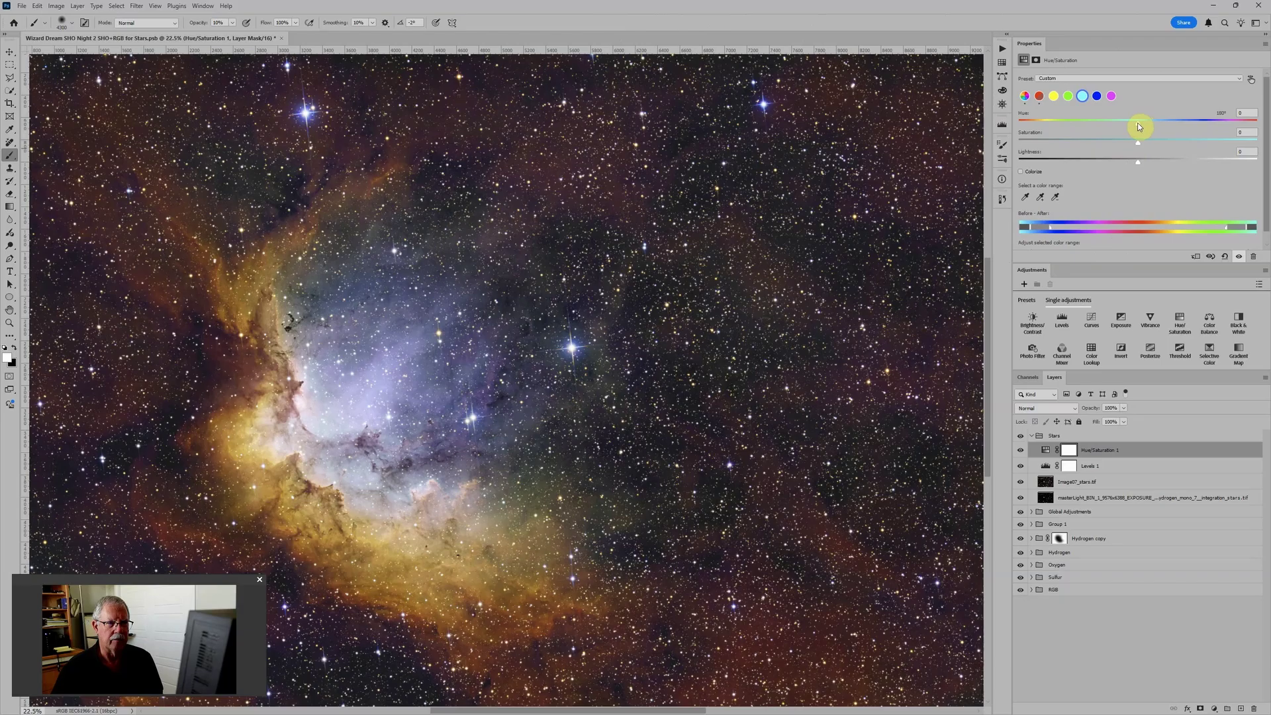
drag(1138, 125, 1187, 127)
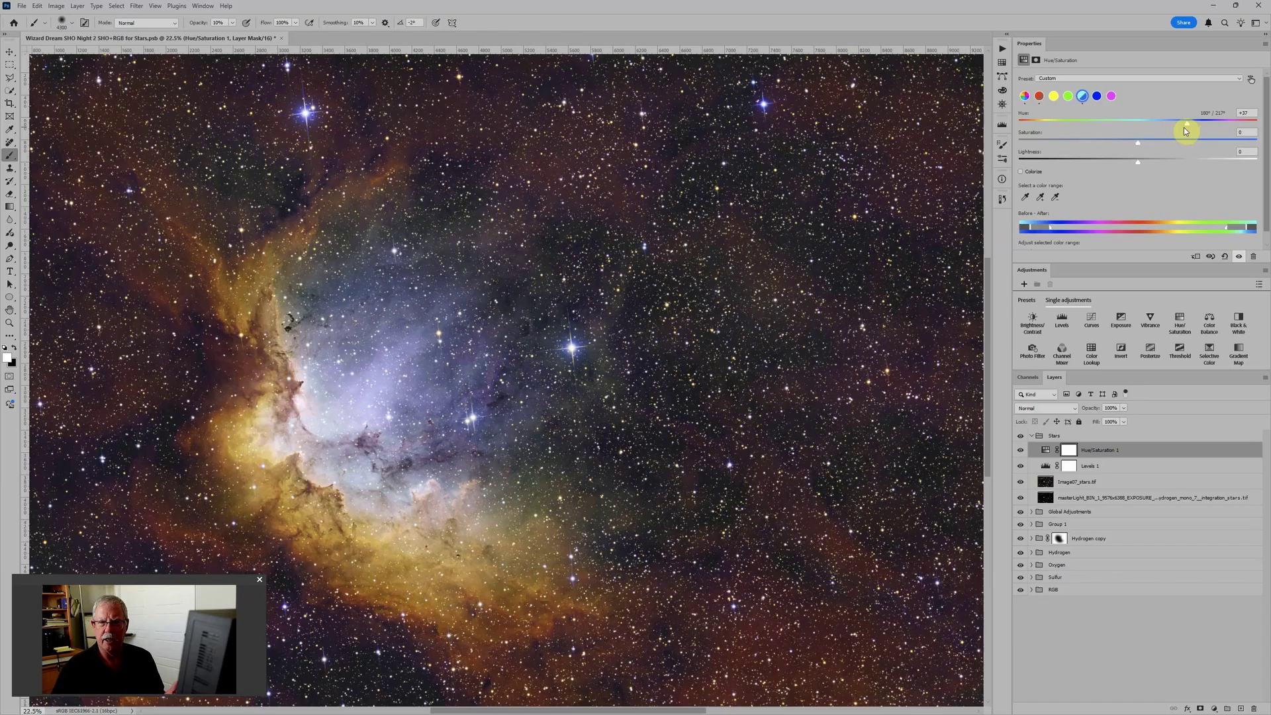
drag(1186, 124, 1184, 125)
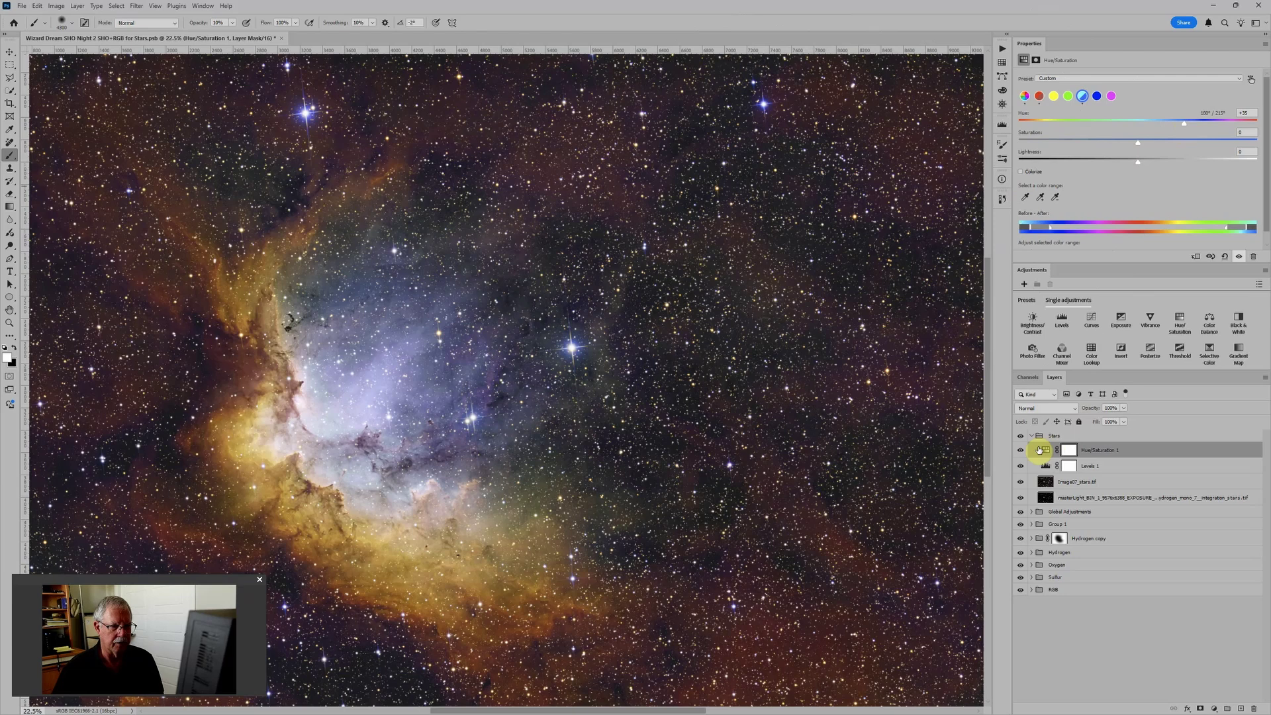
click(1046, 464)
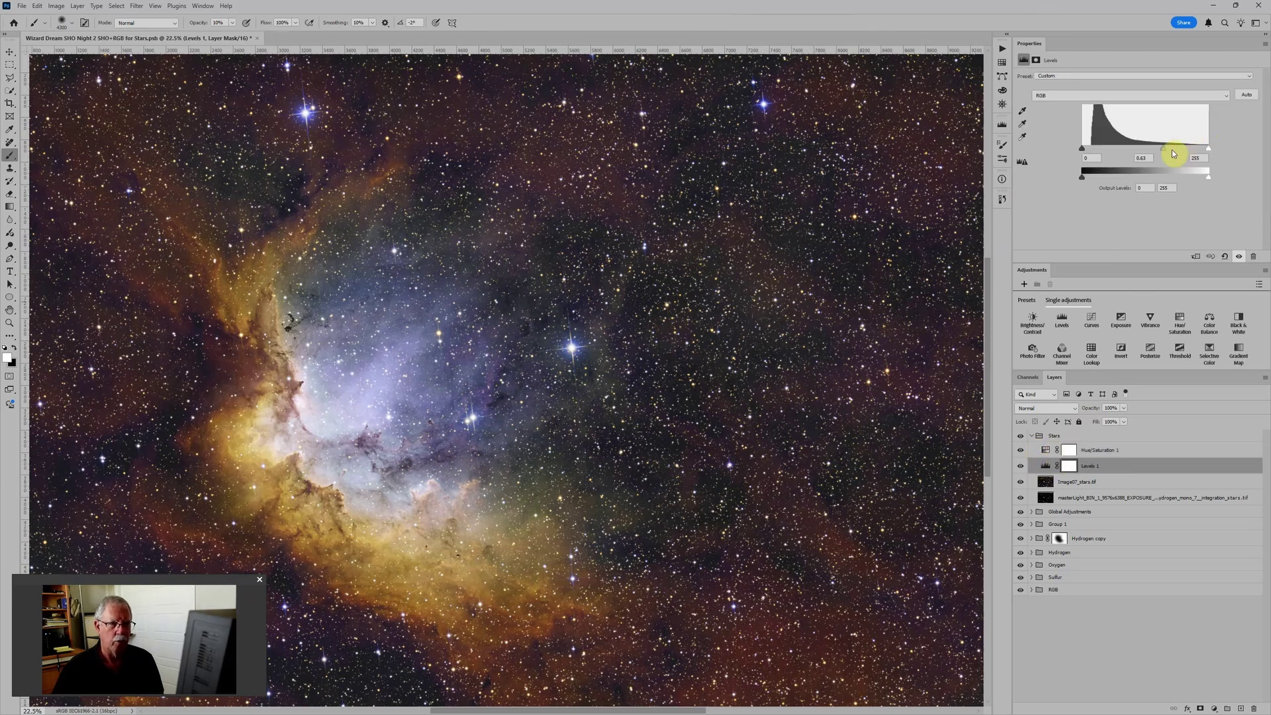
Set the Levels 1 star midtones to 0.72 and hide Image07_stars.tif to compare
mouse_move(1166, 152)
mouse_down()
mouse_move(1192, 148)
mouse_move(1159, 150)
mouse_up()
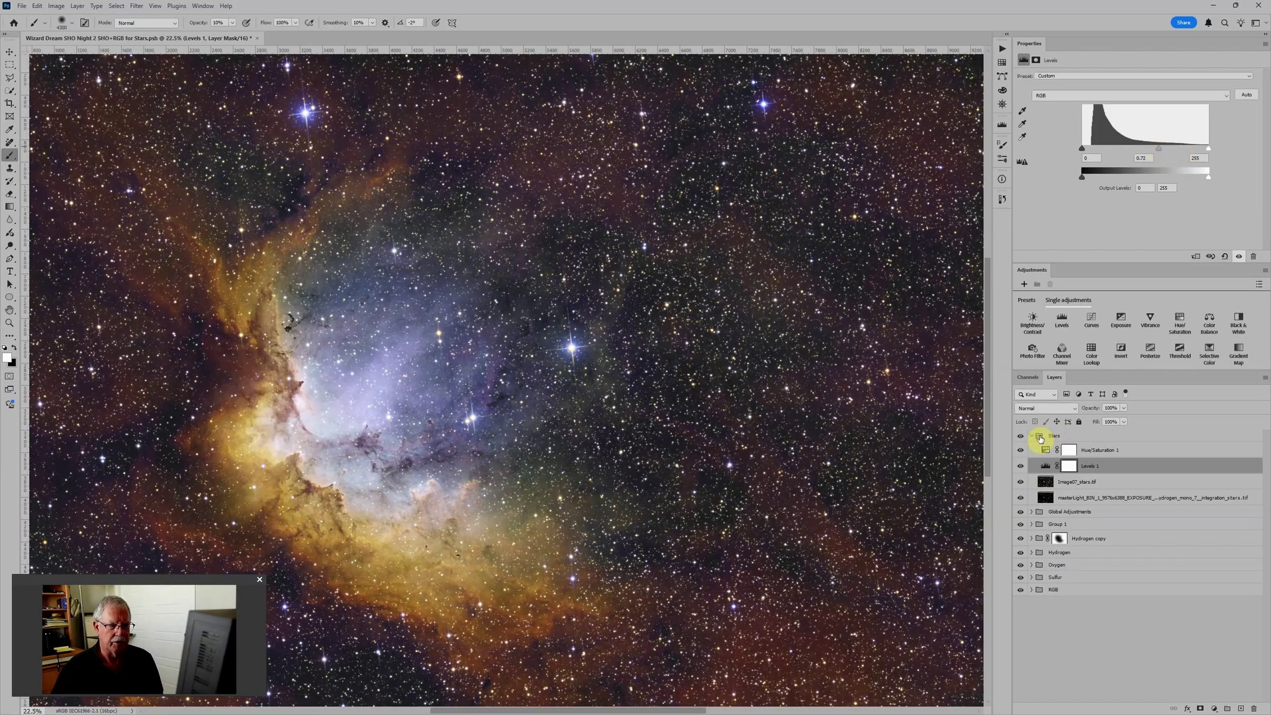
click(1021, 482)
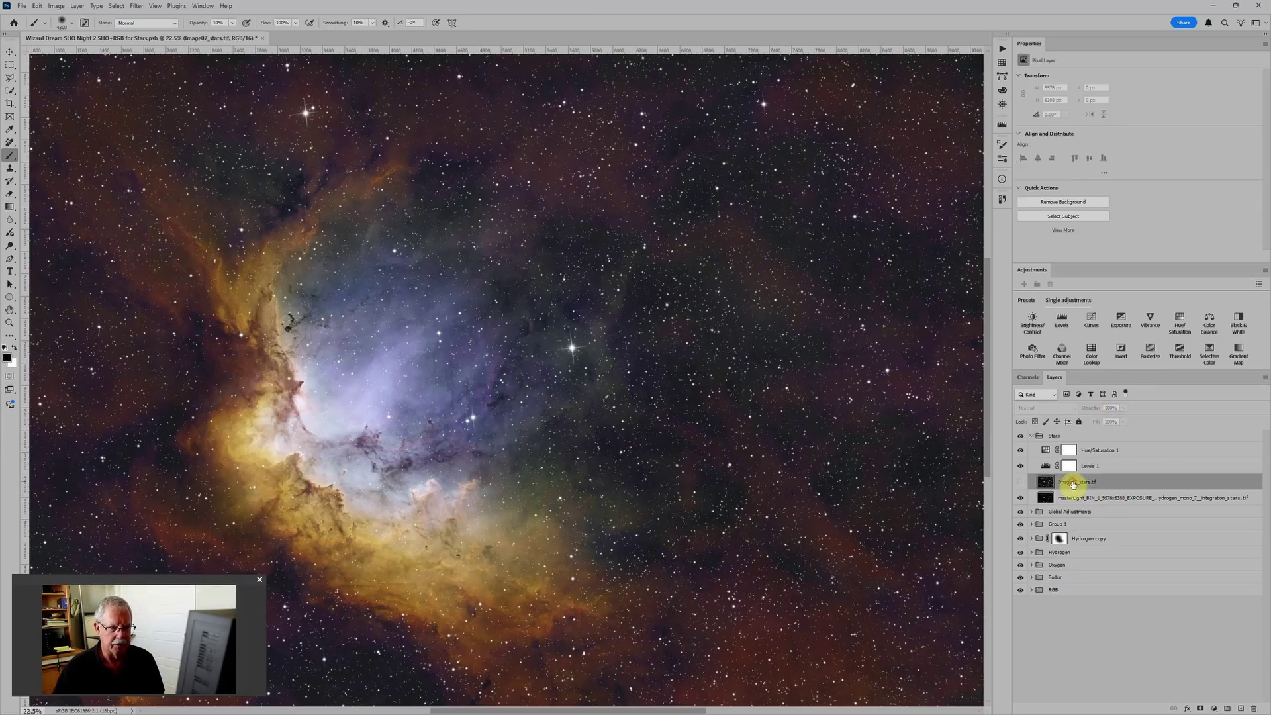
Show Image07_stars.tif, set its blend mode to Color, and toggle its visibility to compare
click(1021, 482)
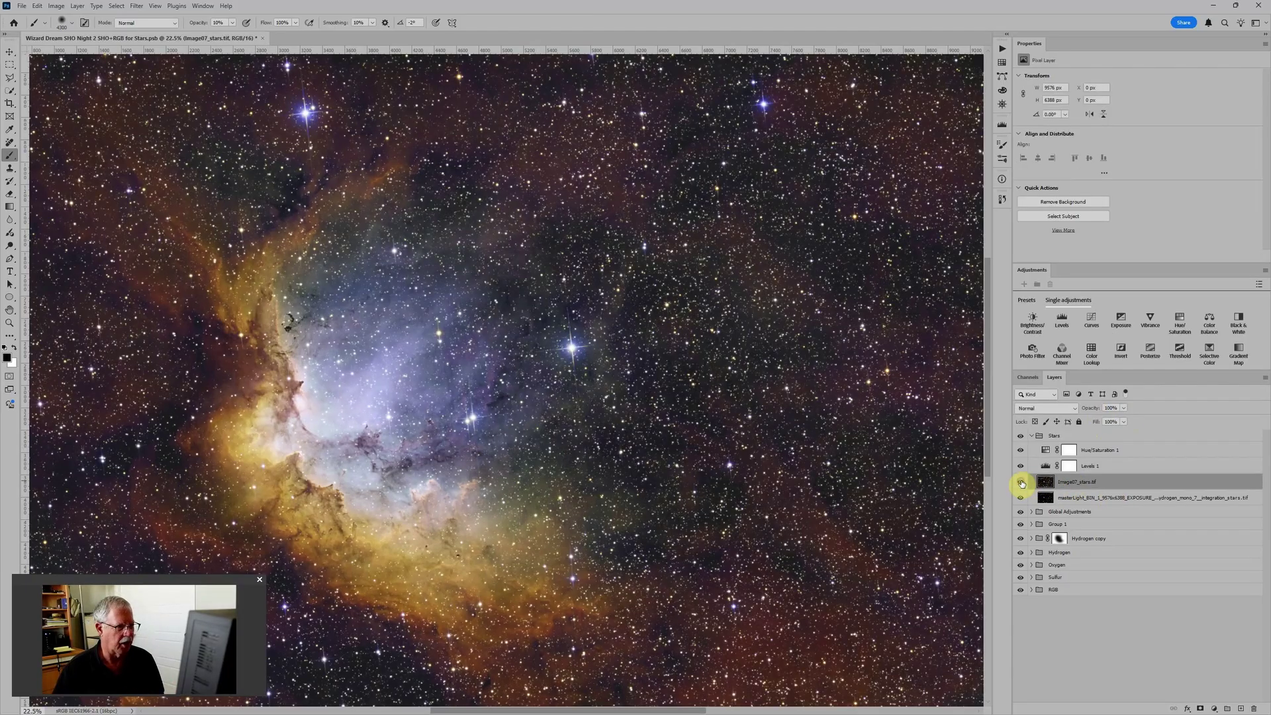
click(1072, 408)
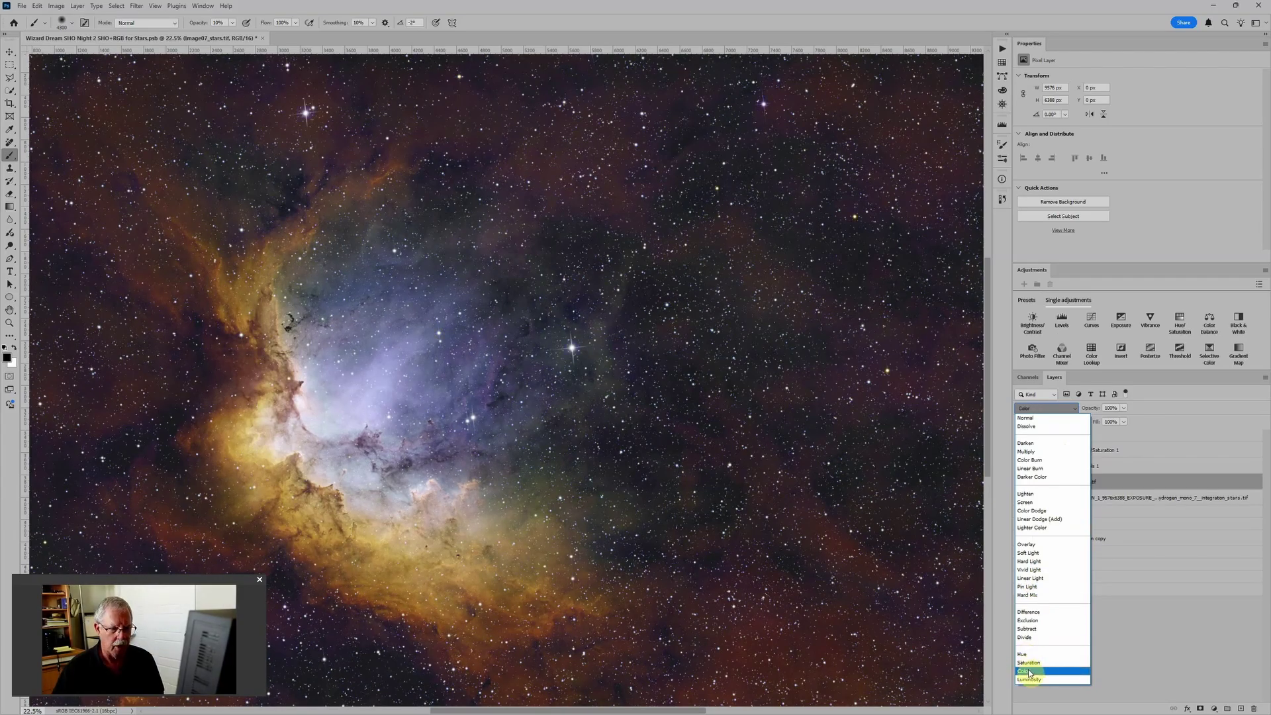
click(1029, 672)
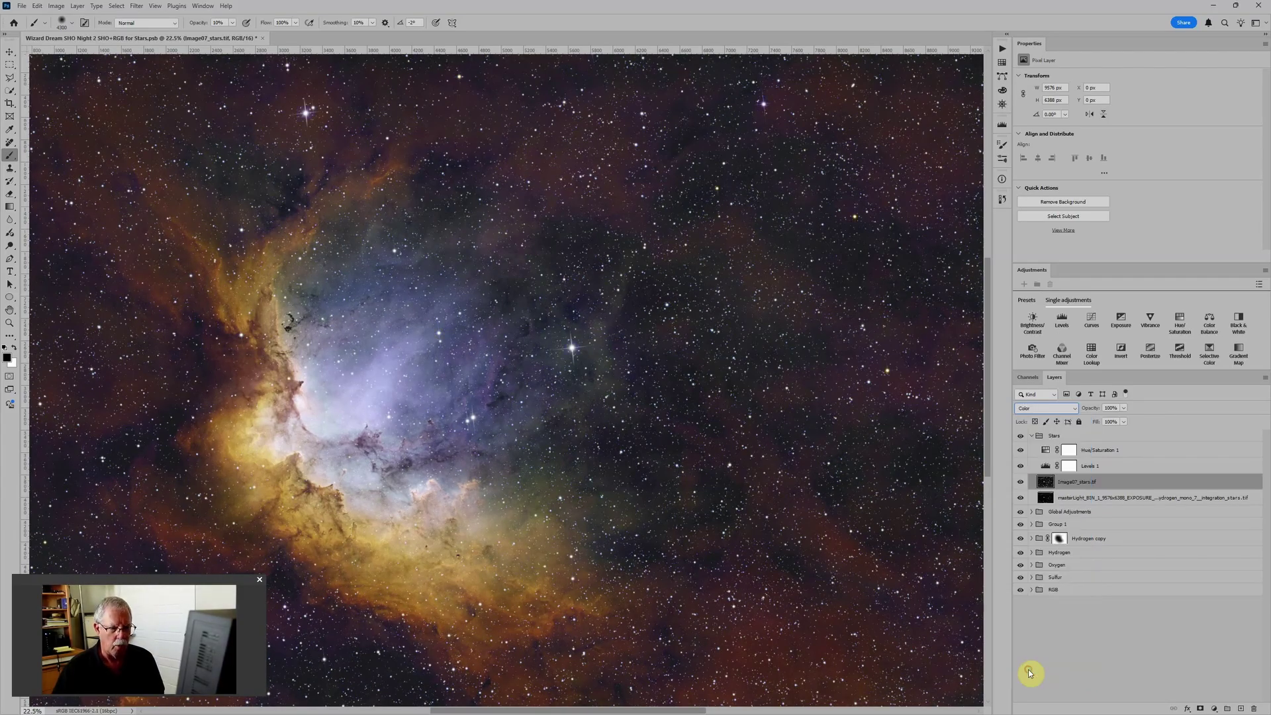
click(1020, 482)
click(1021, 483)
click(1020, 483)
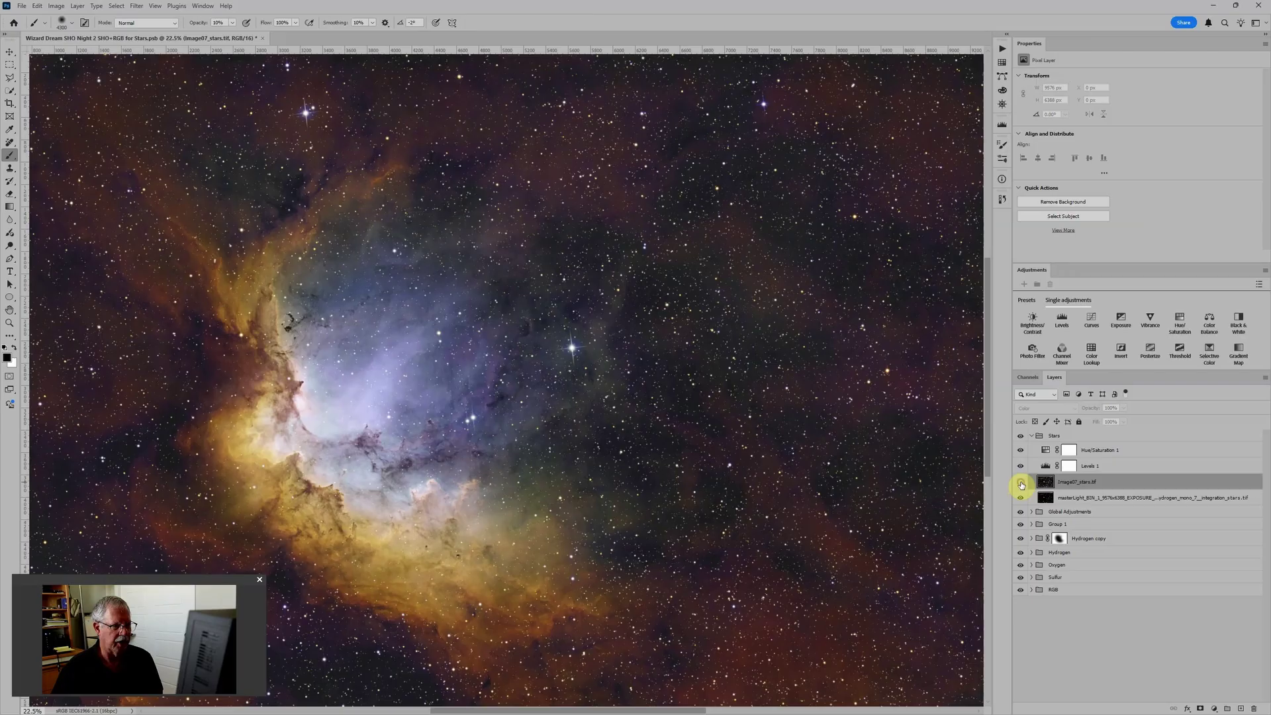
click(1021, 483)
click(1021, 484)
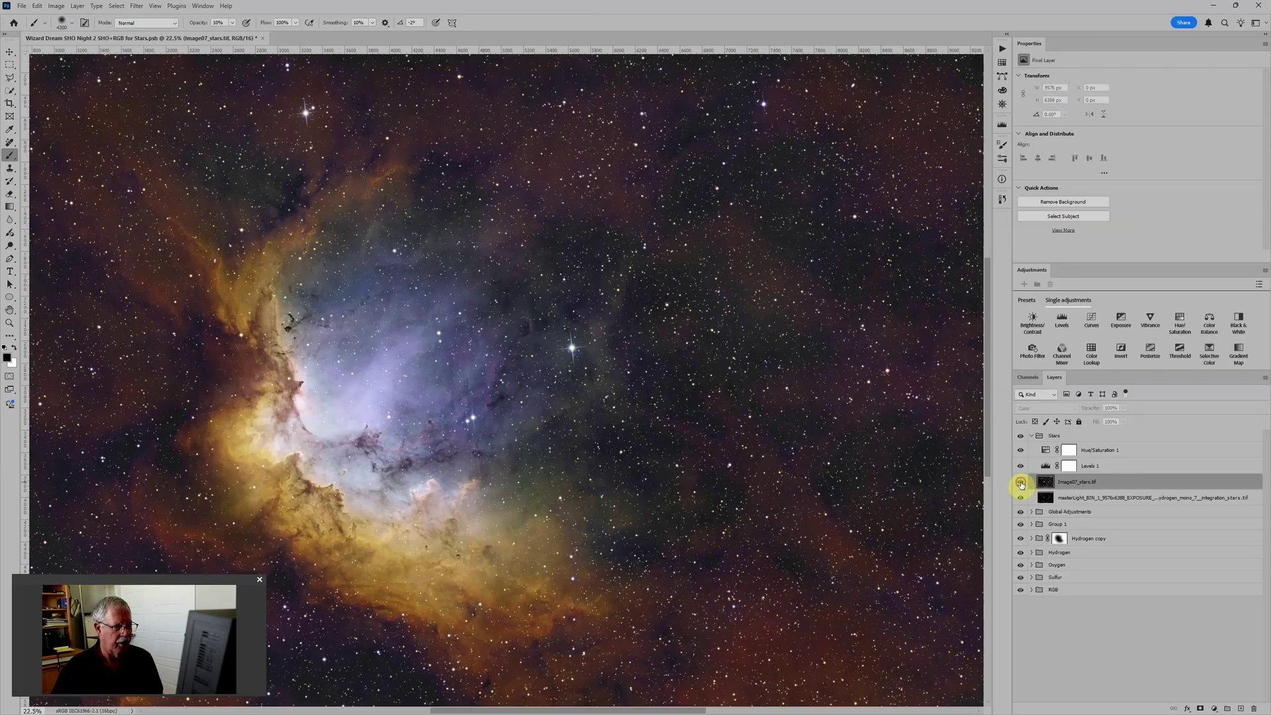
click(1020, 484)
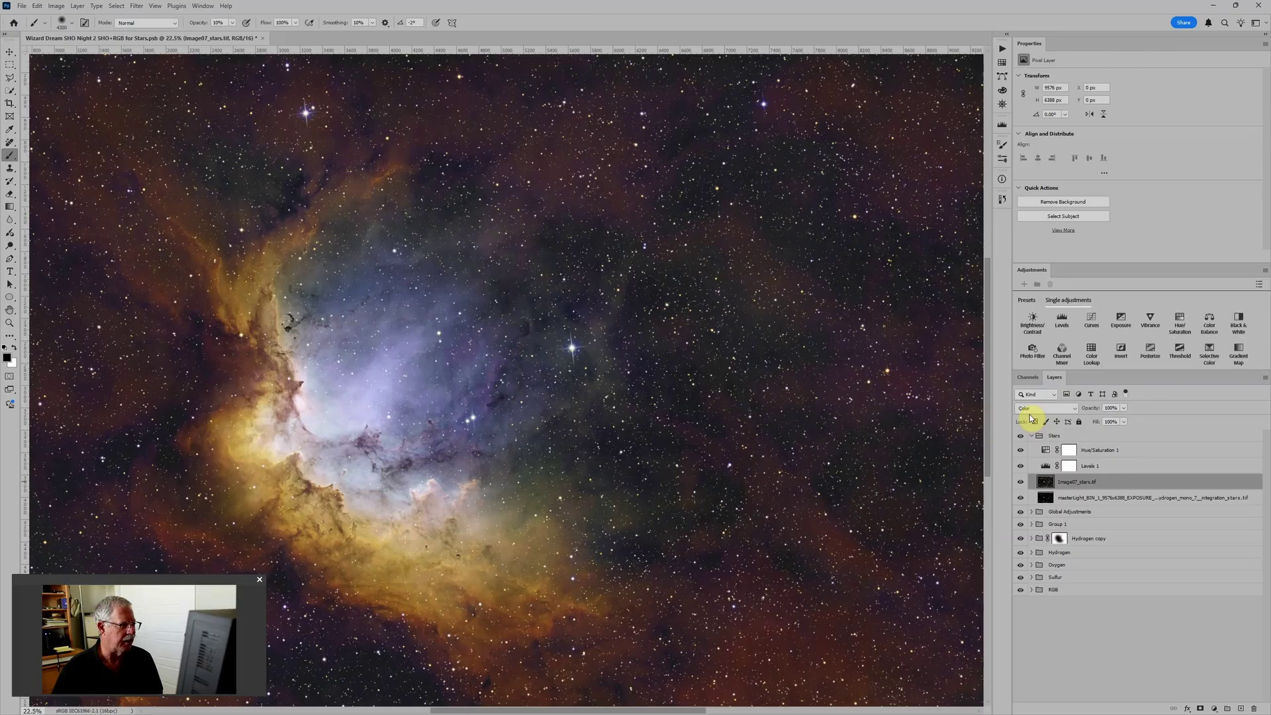
Lower the Levels 1 star midtones to about 0.62, inspecting up close, then fit the image
click(1026, 465)
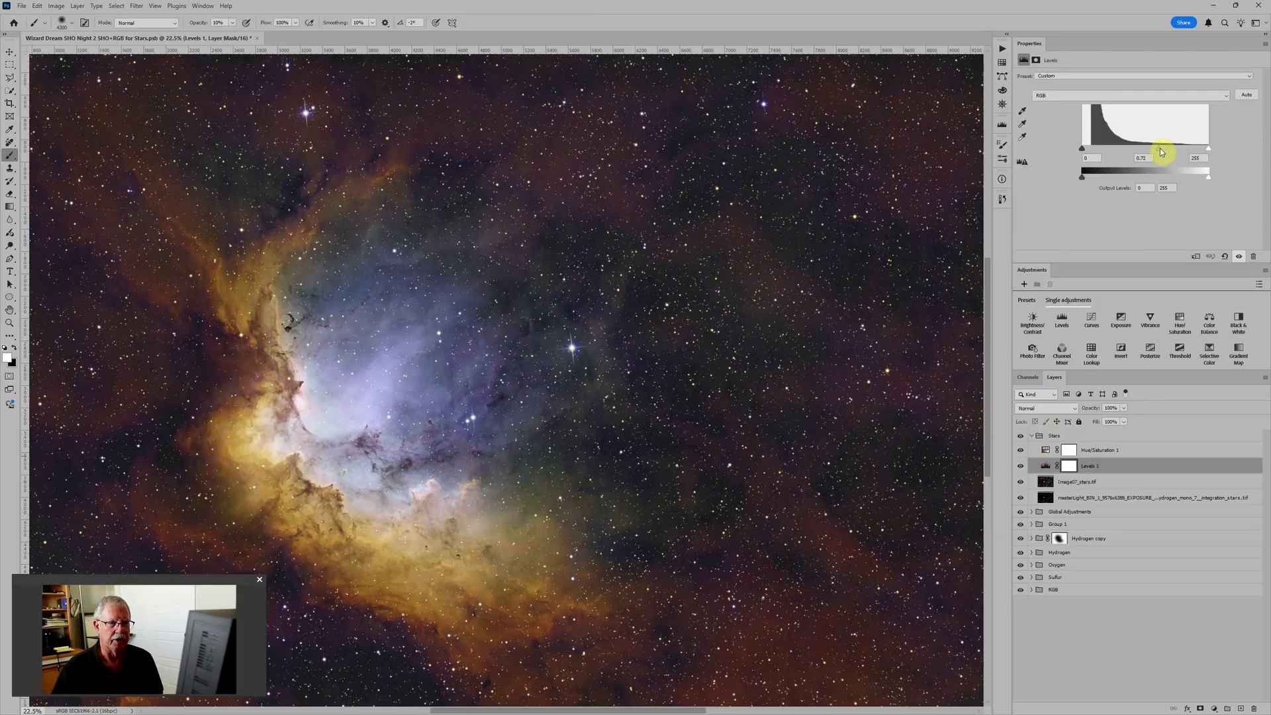
click(1022, 466)
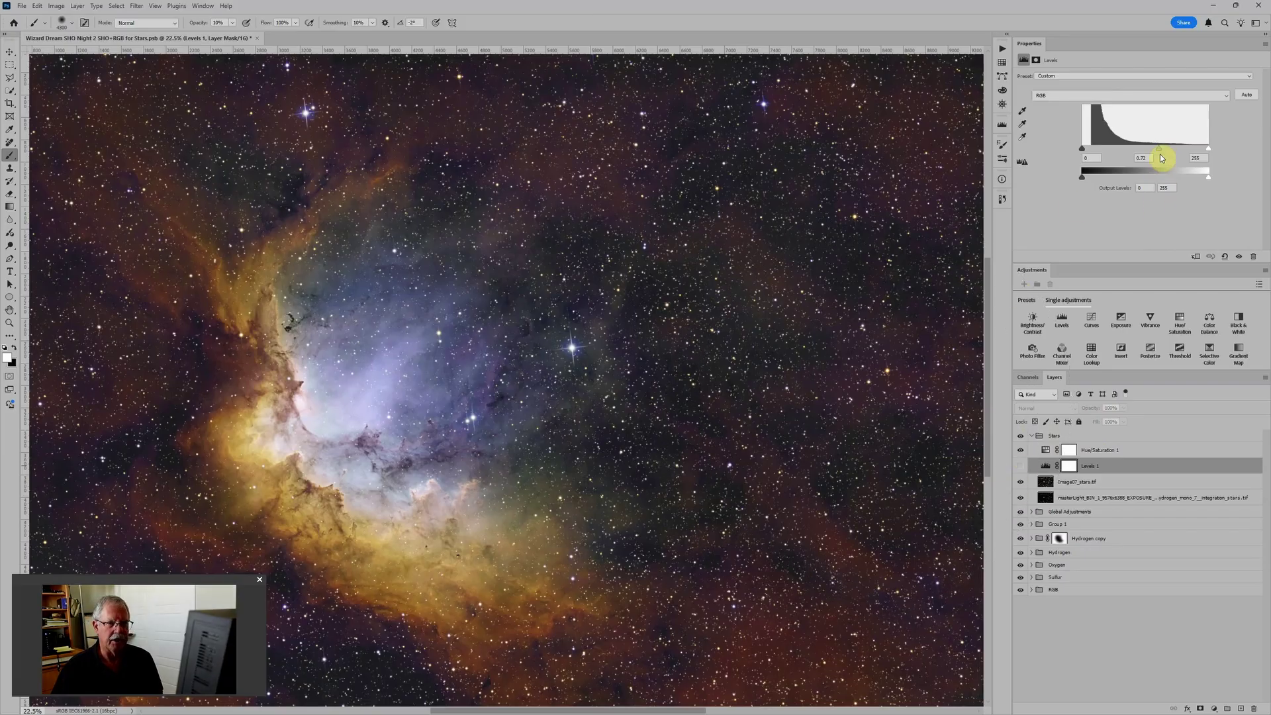
click(1020, 466)
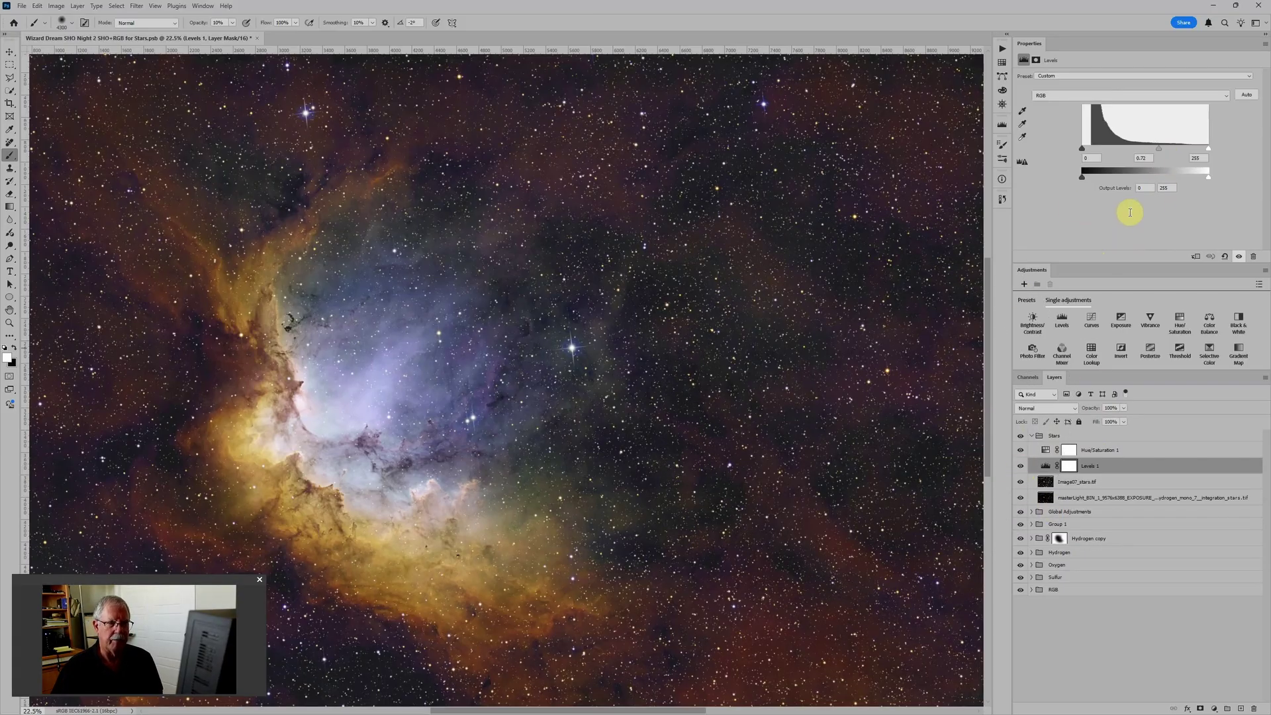
drag(1158, 148, 1170, 151)
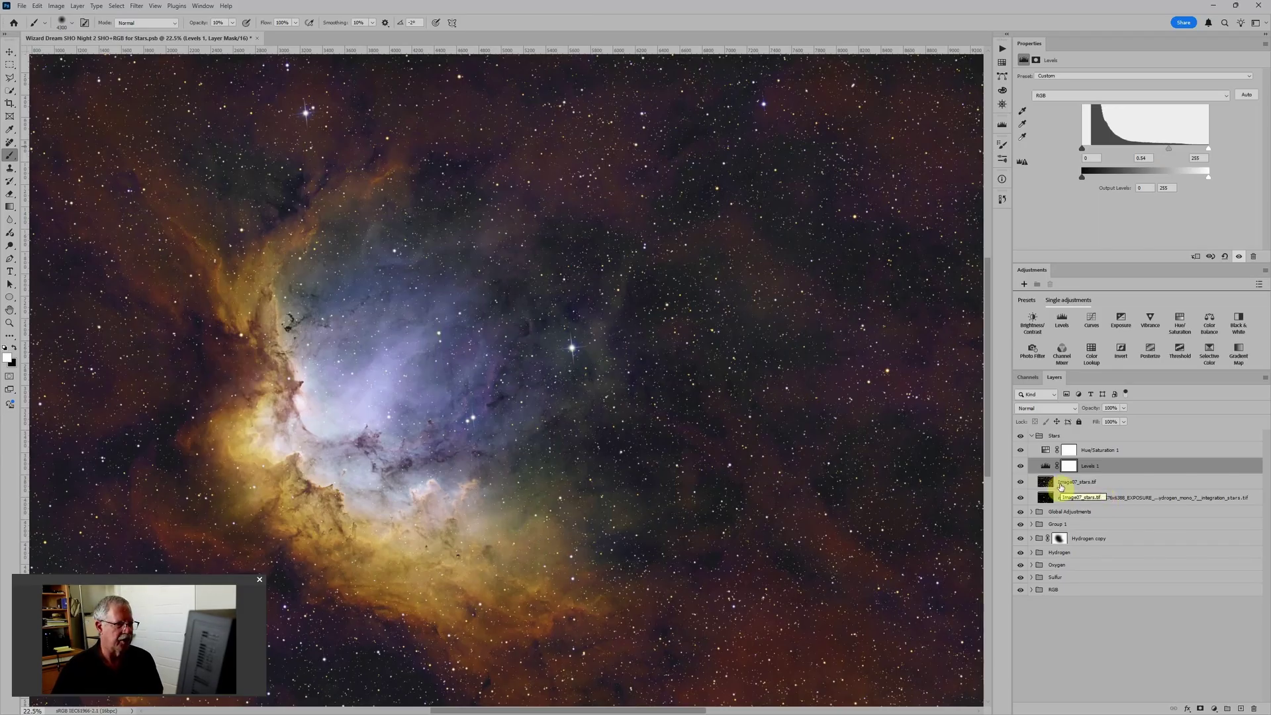
scroll(586, 378, up, 1)
scroll(589, 378, up, 2)
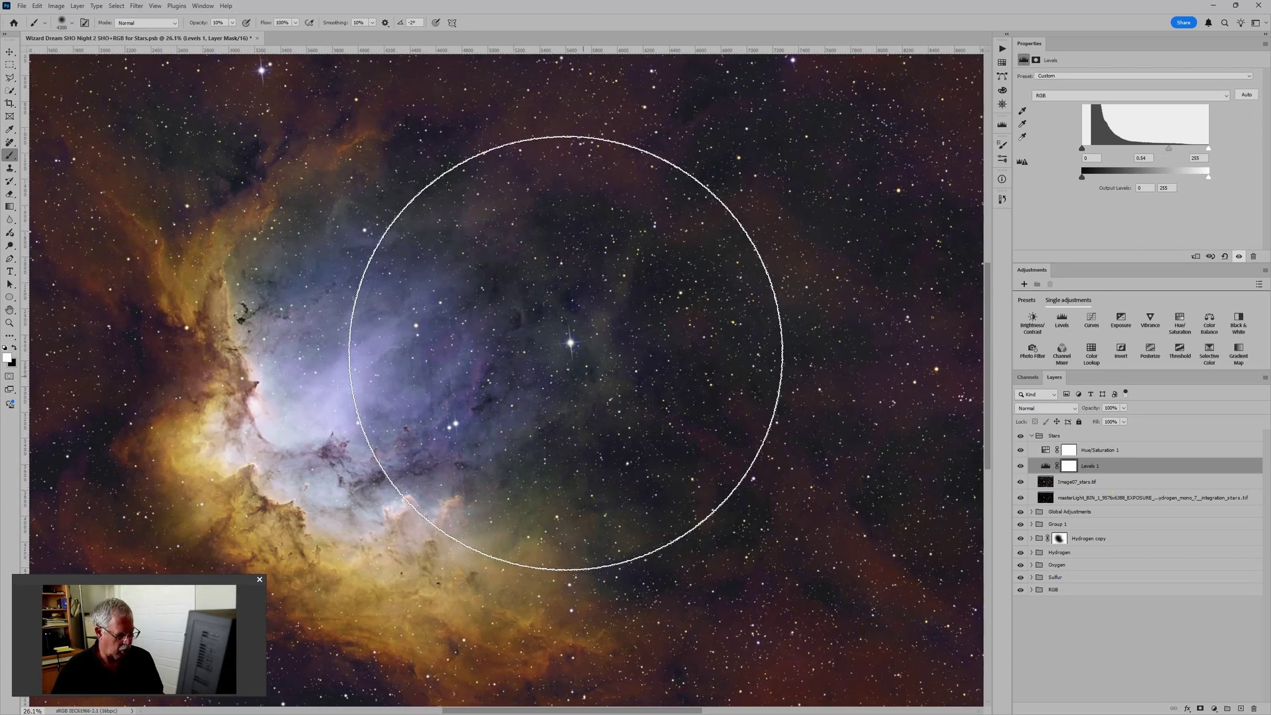
key(h)
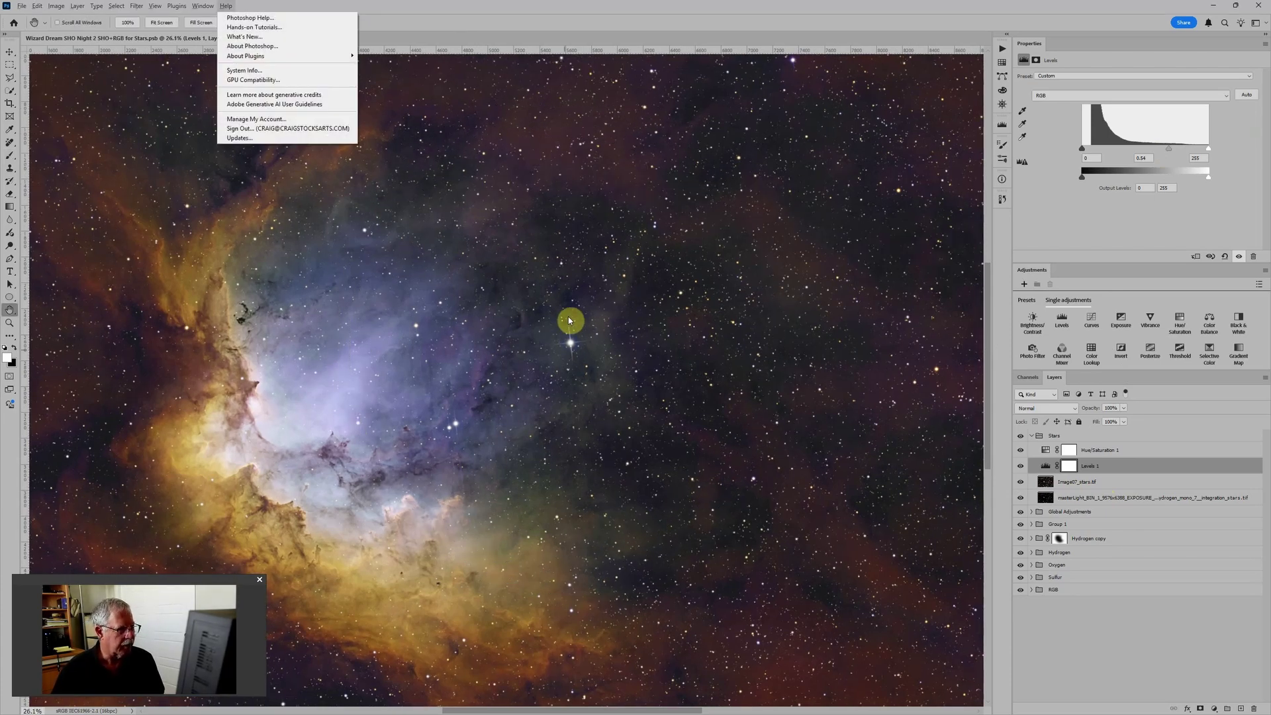
click(577, 327)
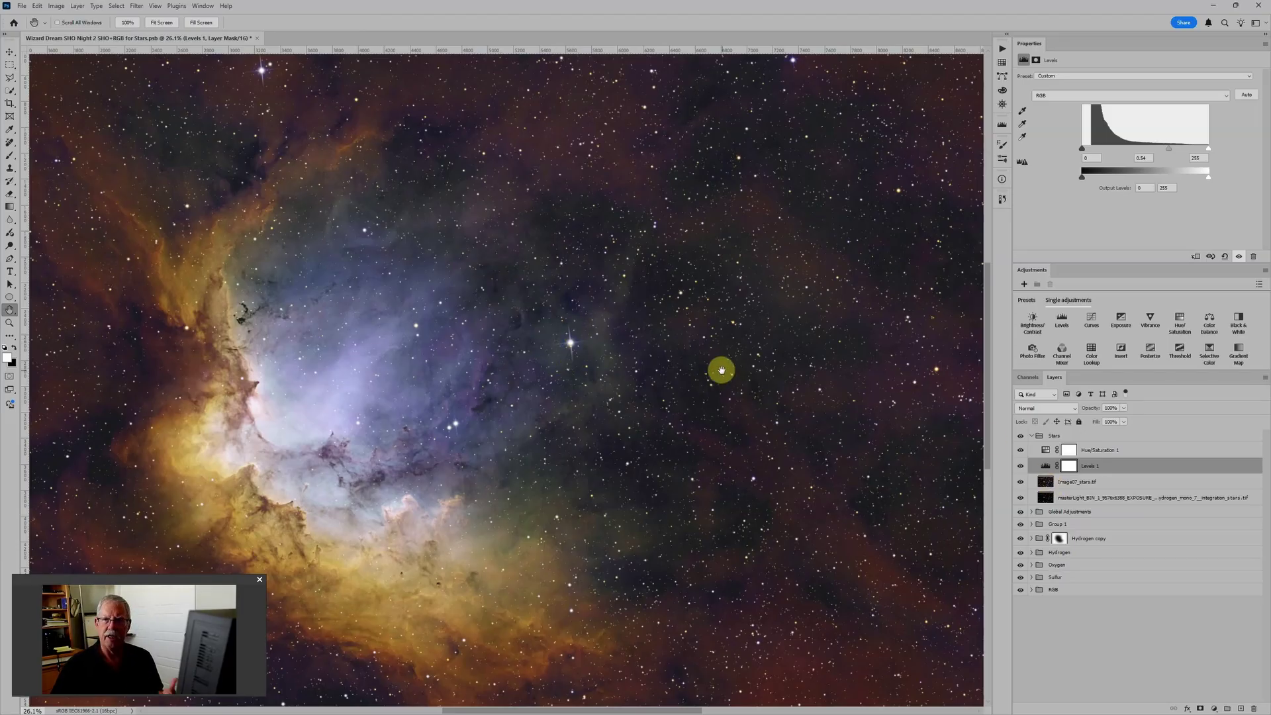
key(ctrl+0)
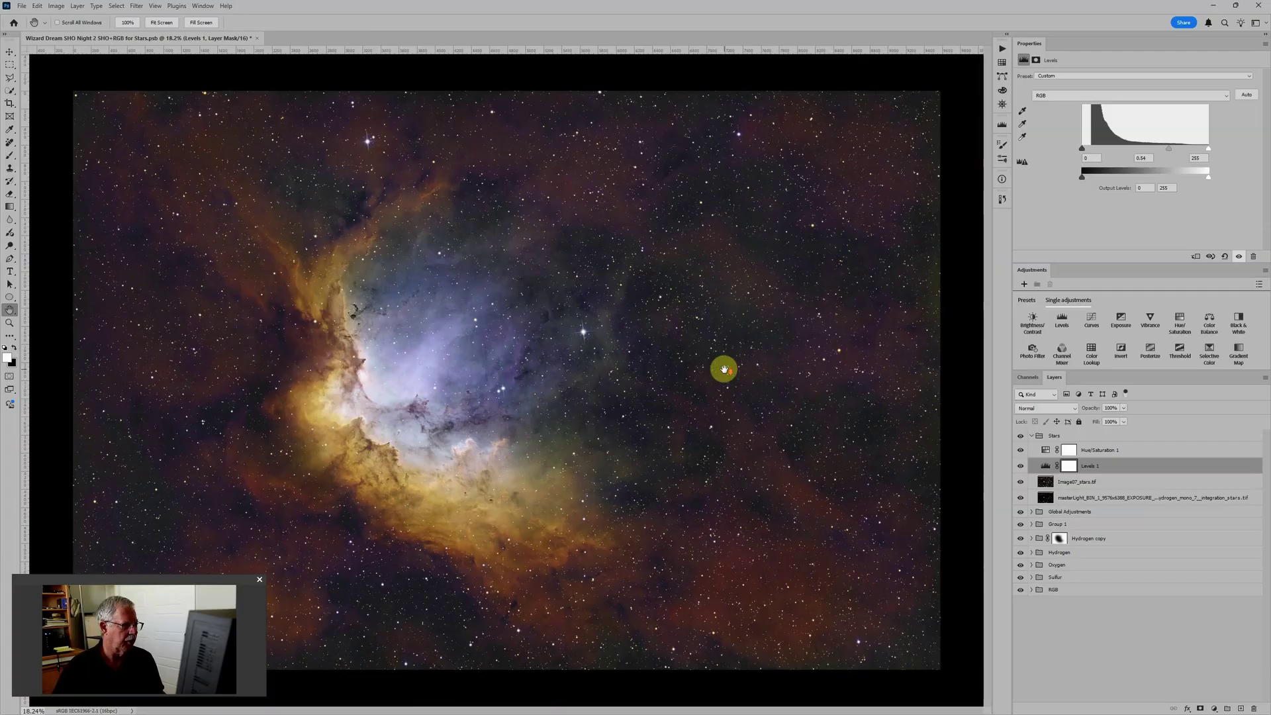
scroll(693, 379, up, 1)
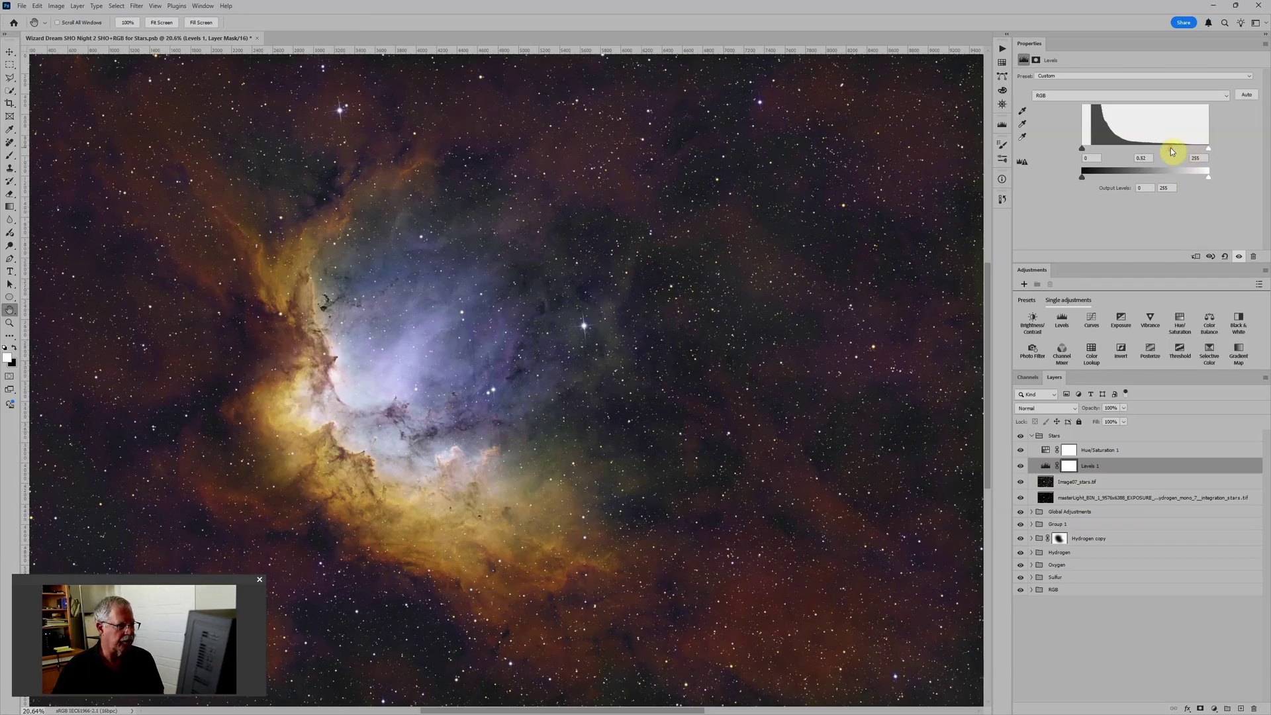
Open the Hue/Saturation 1 settings and toggle it off and on to compare star colours
click(1024, 452)
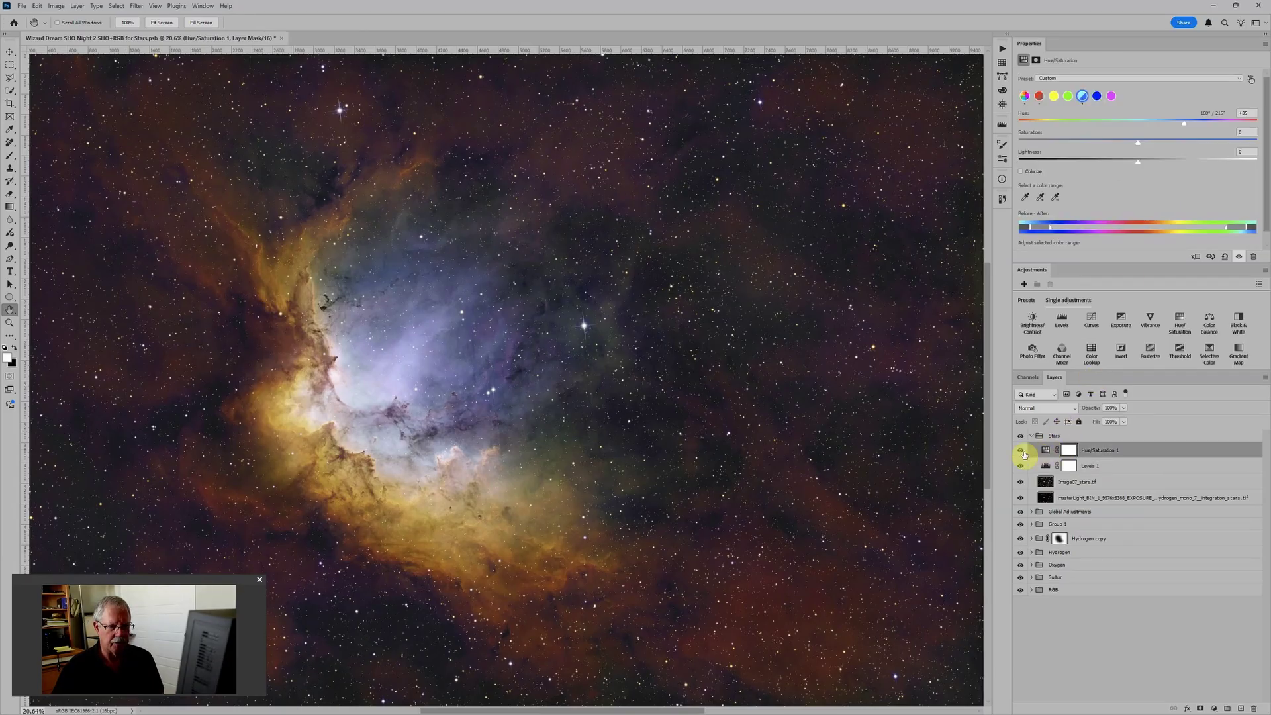
click(1021, 450)
click(1021, 451)
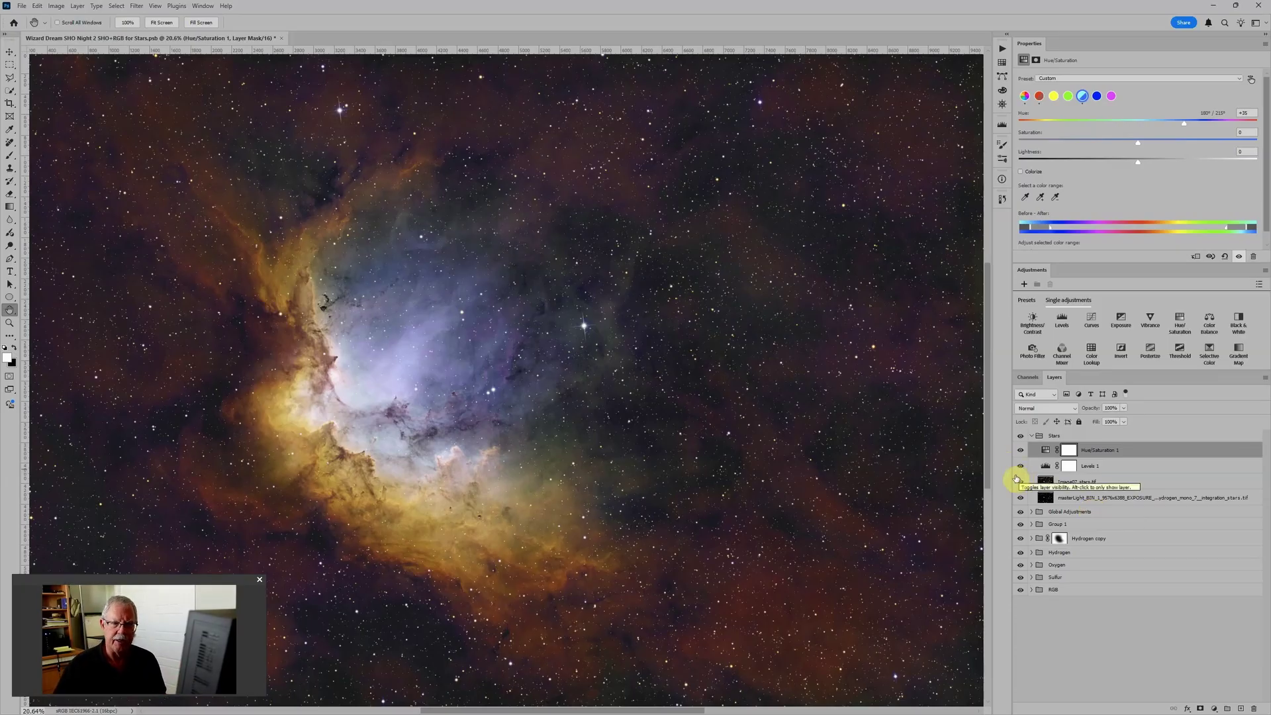
Select masterLight, Image07_stars and Levels 1 together and convert them into one smart object
click(1104, 498)
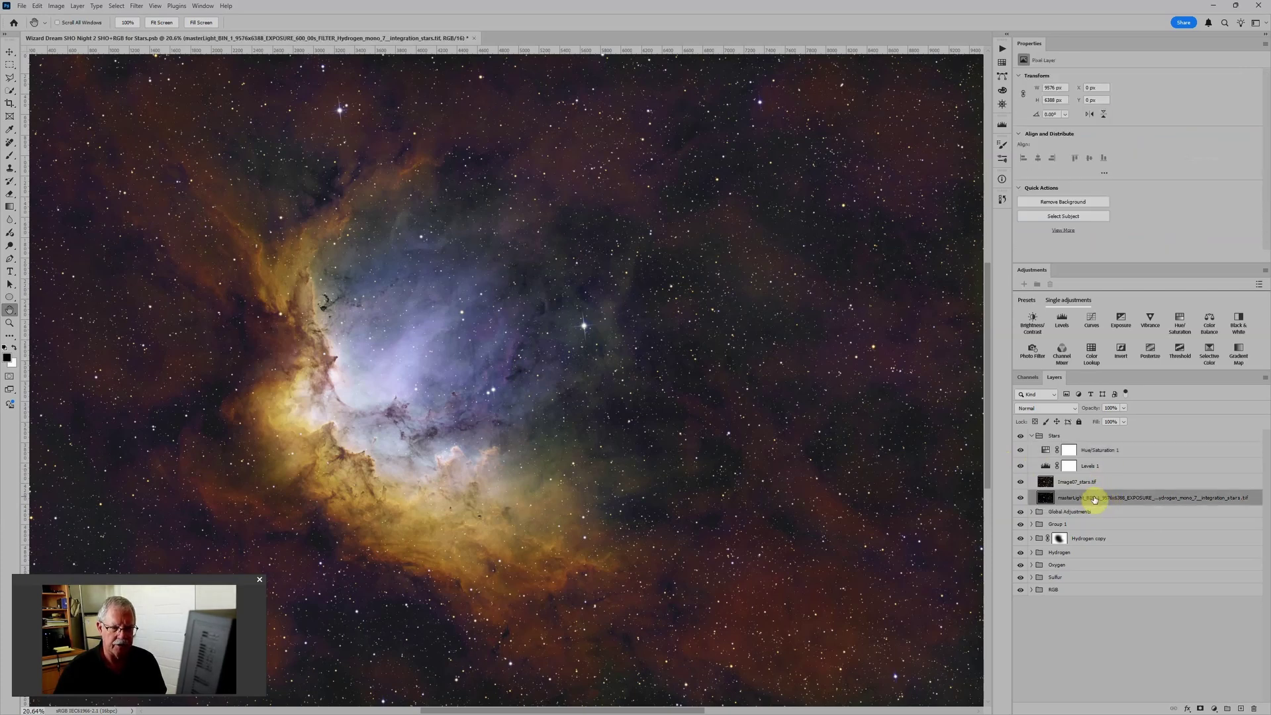
shift+click(1102, 487)
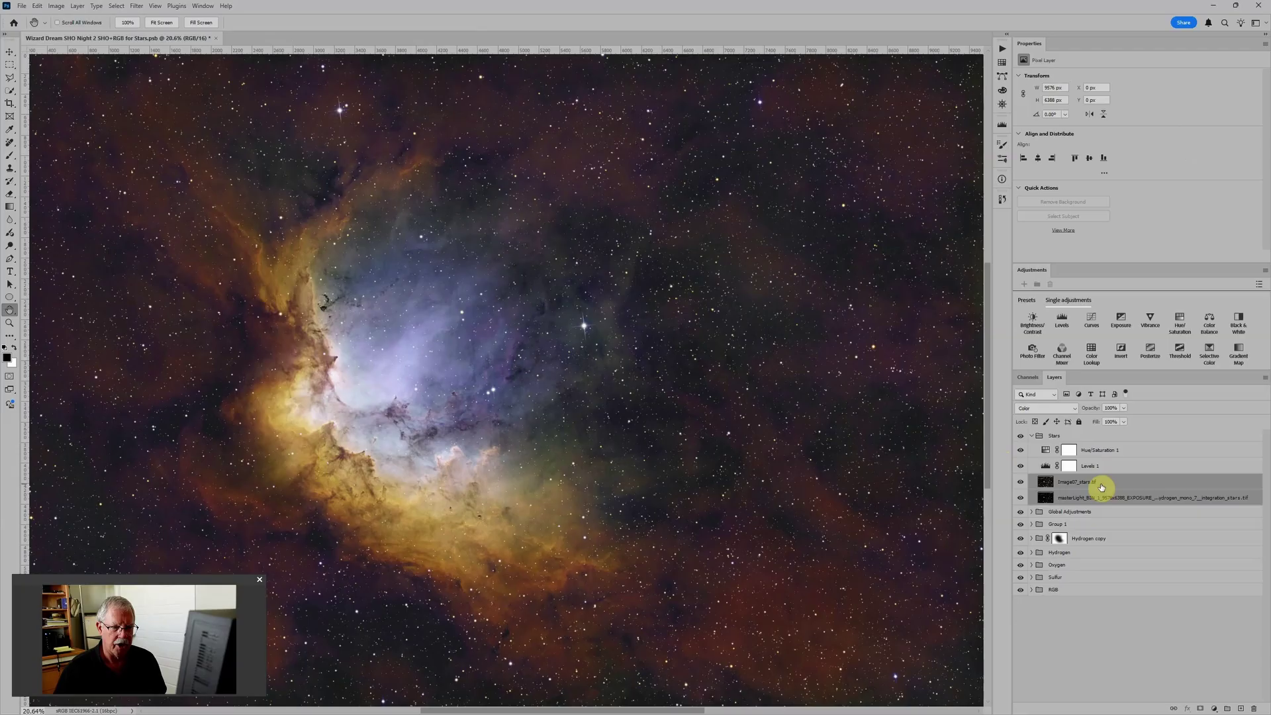
shift+click(1118, 467)
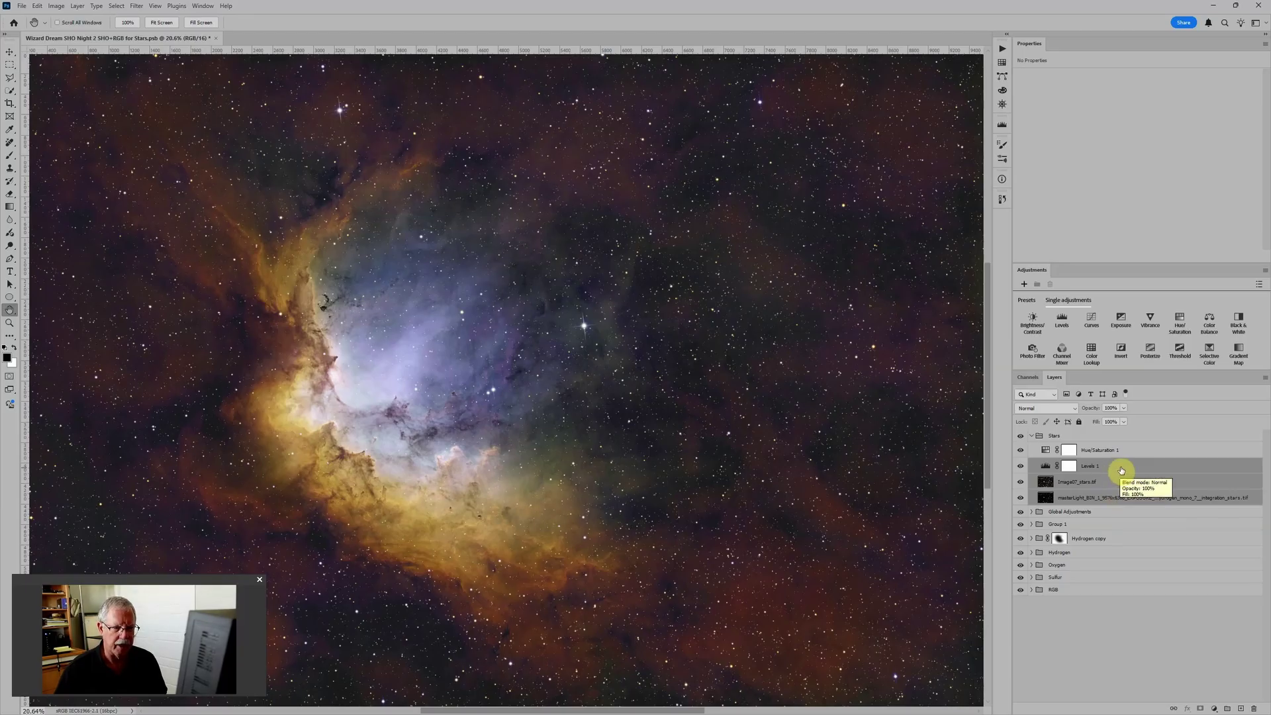
right_click(1122, 471)
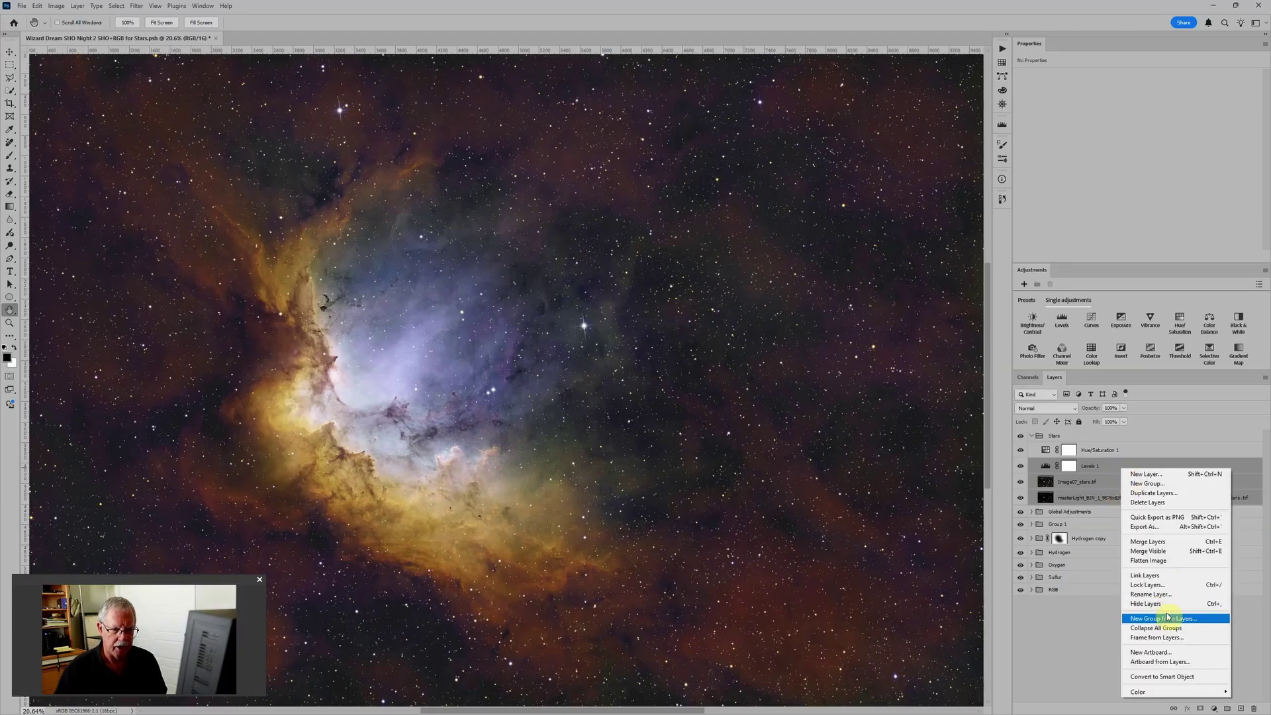
click(1157, 677)
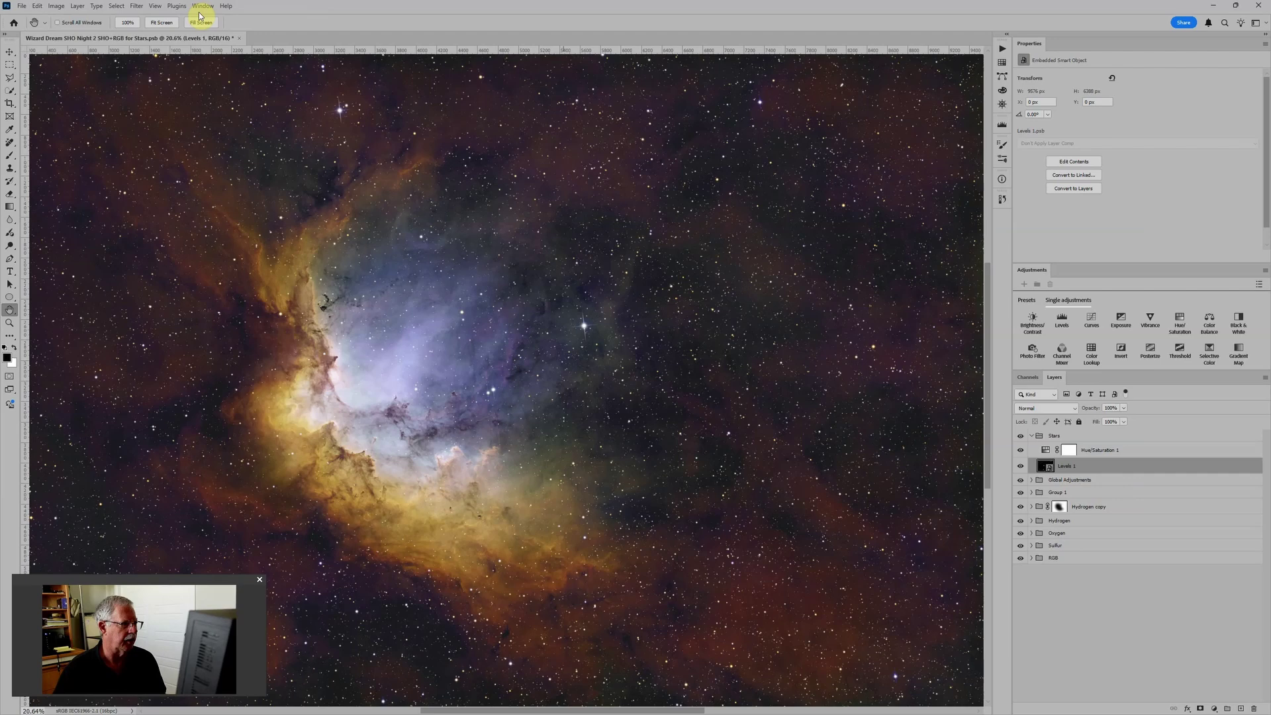
Apply a Noise > Dust & Scratches smart filter with a 4-pixel radius to the Levels 1 stars
click(137, 6)
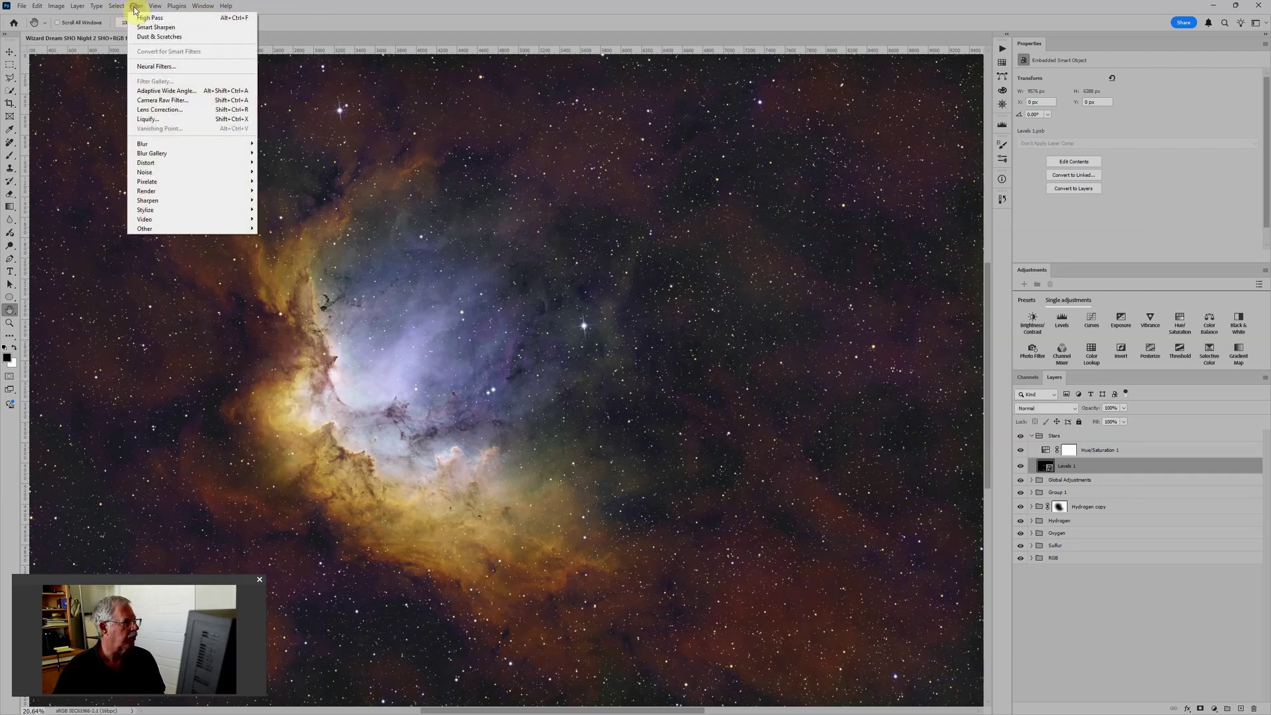
mouse_move(174, 172)
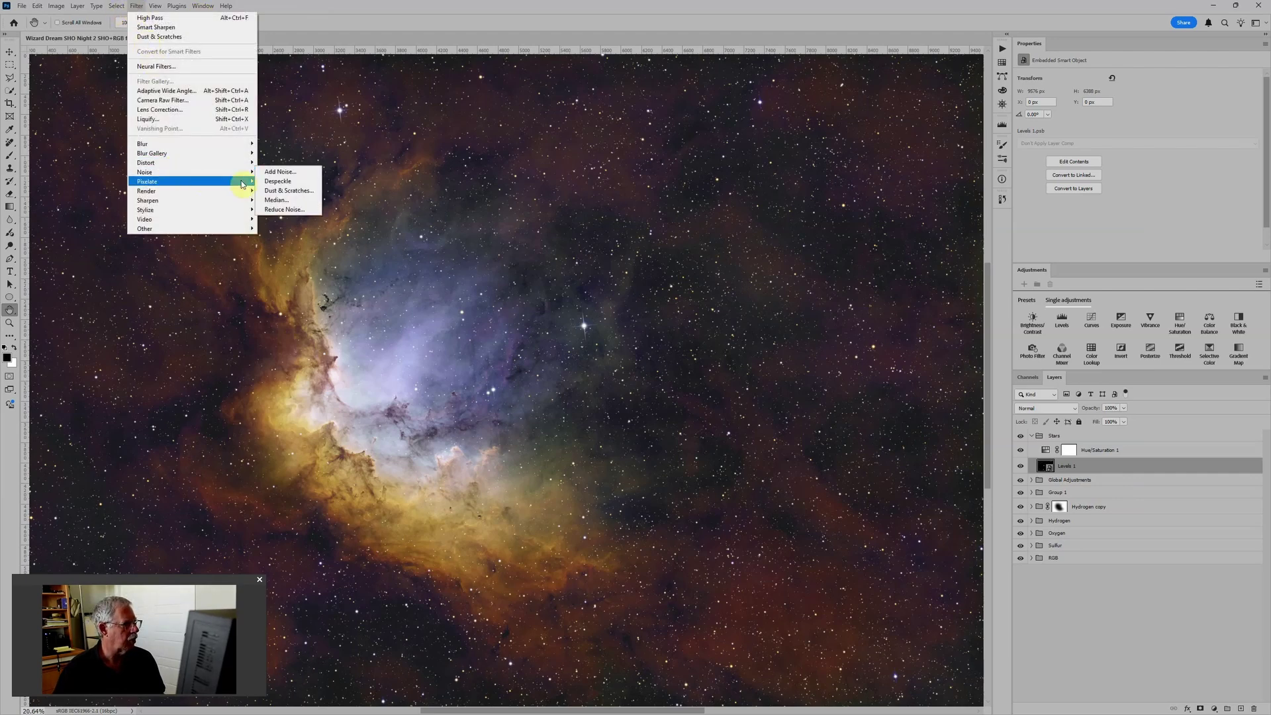
click(274, 191)
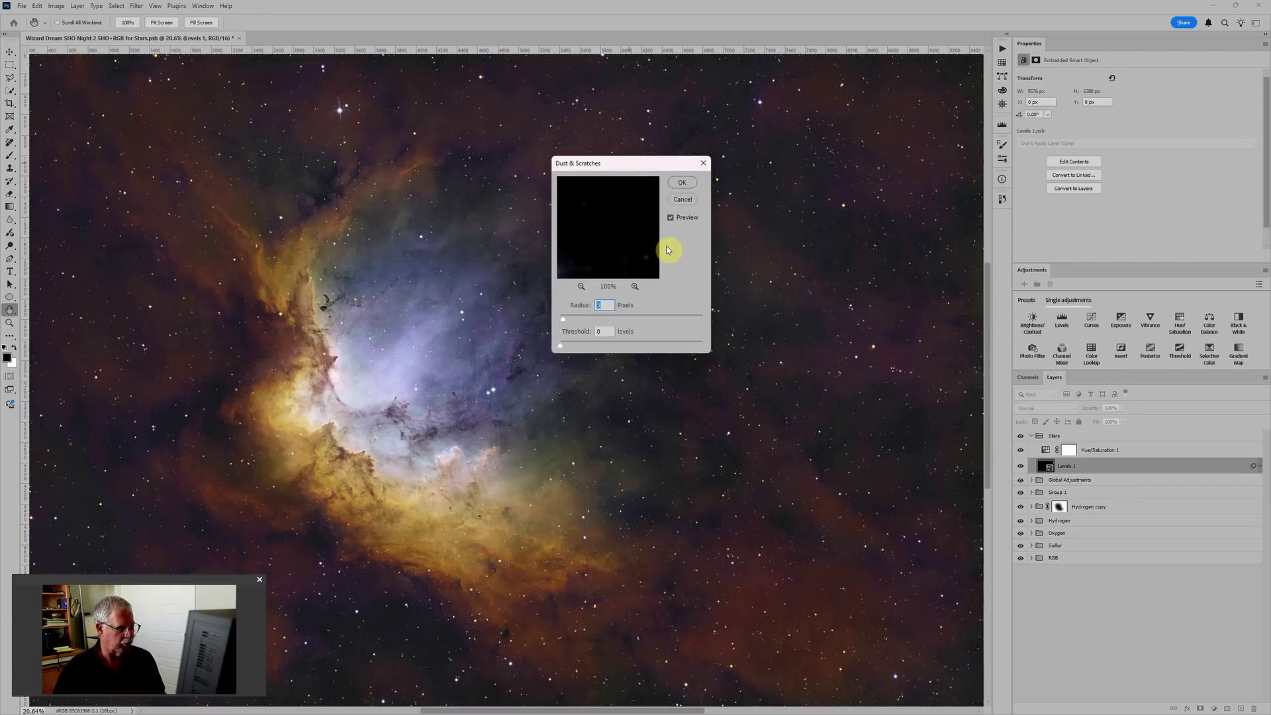
text(34)
click(611, 305)
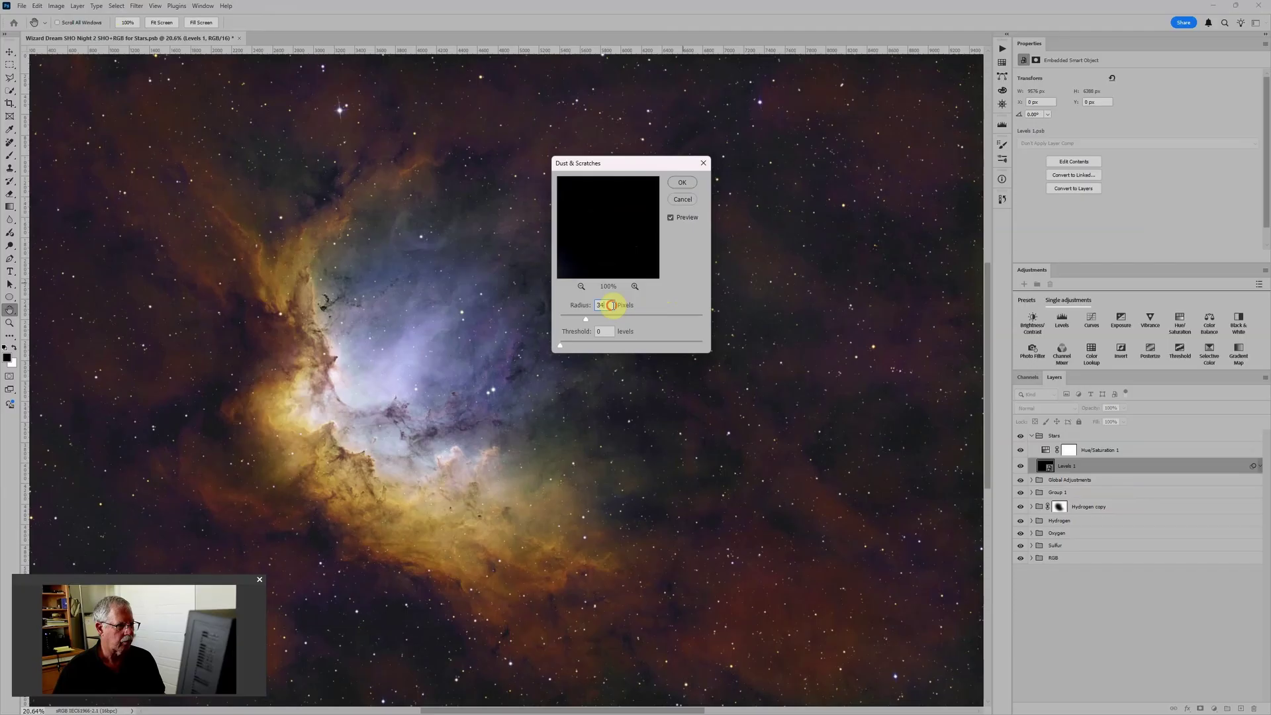
key(BackSpace)
key(BackSpace)
text(4)
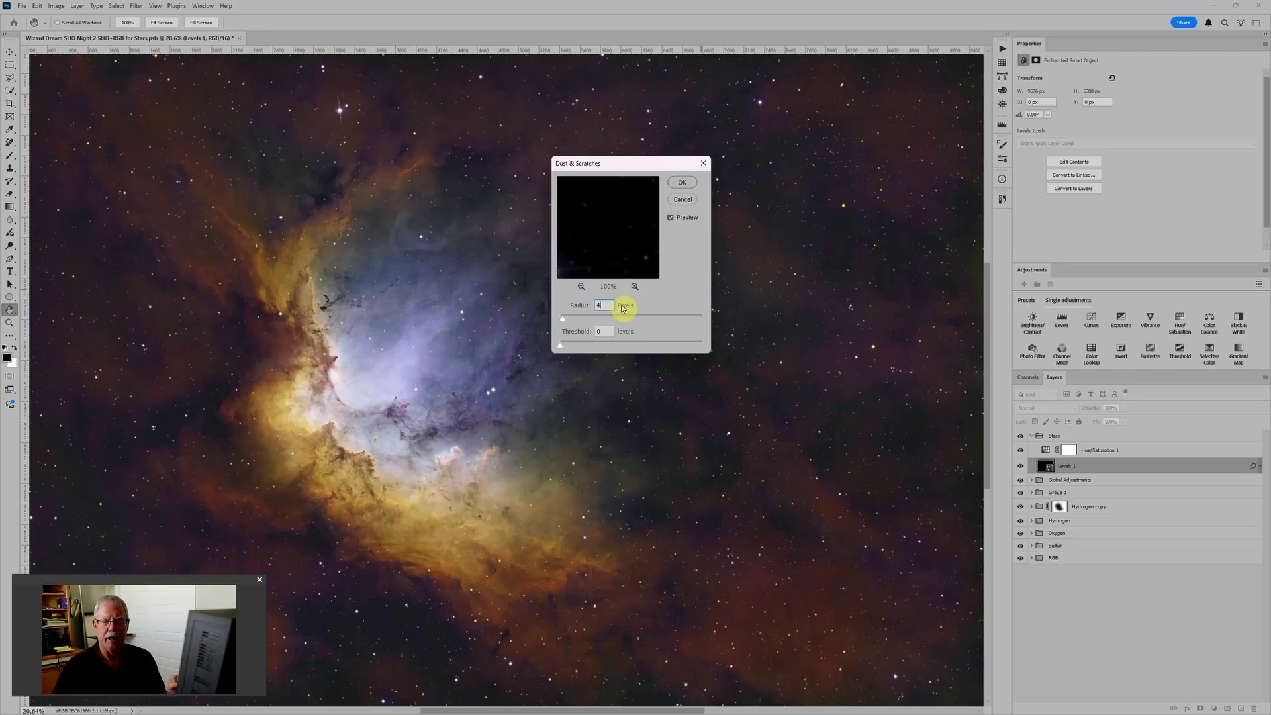
click(683, 185)
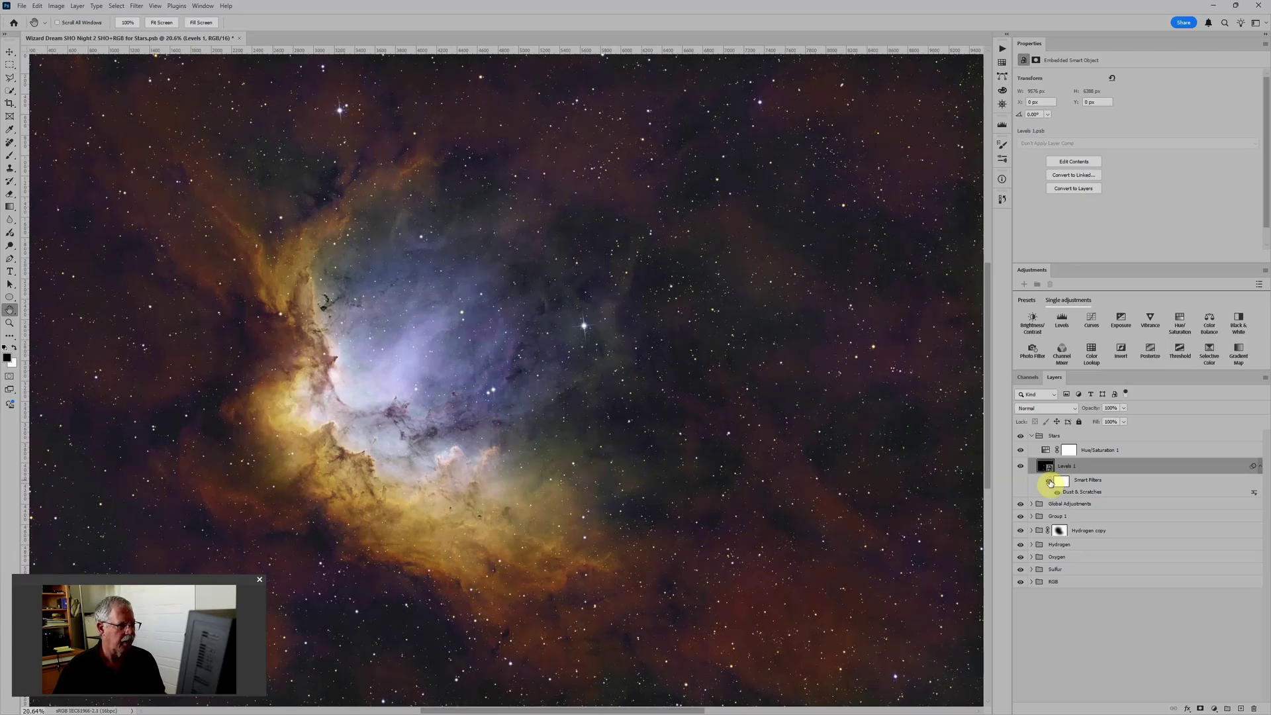
scroll(556, 271, up, 3)
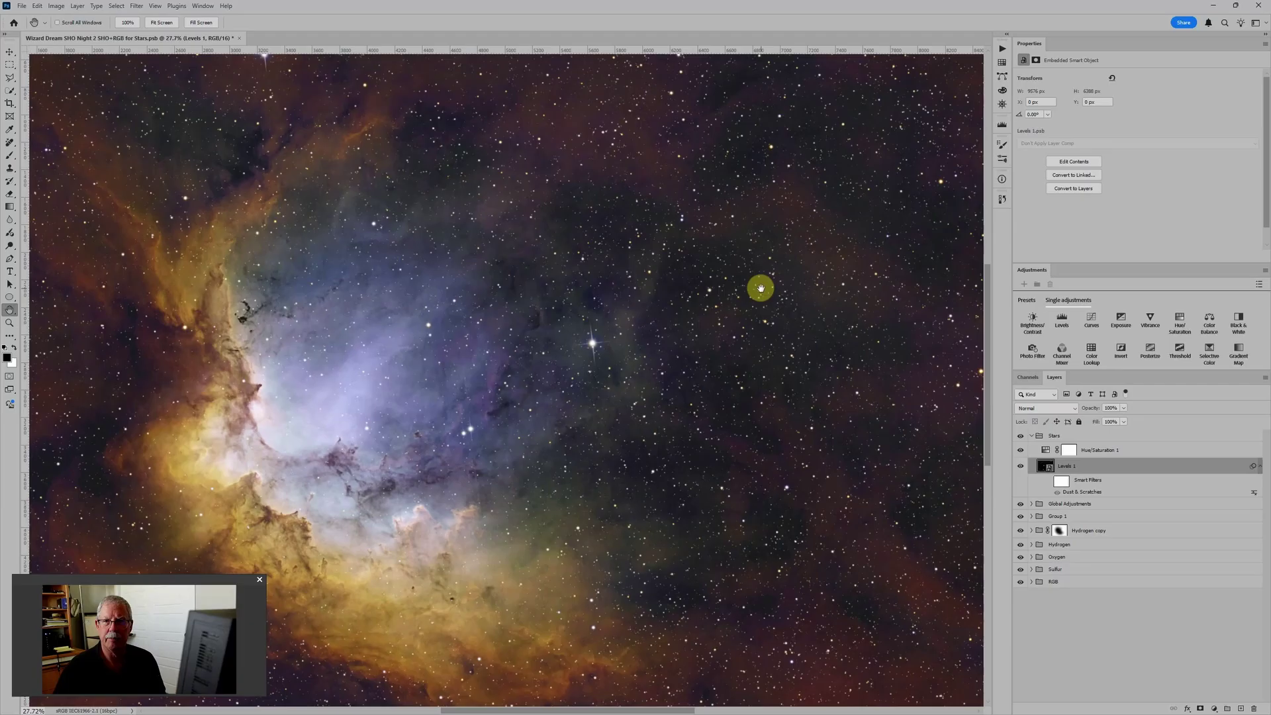
scroll(761, 288, down, 2)
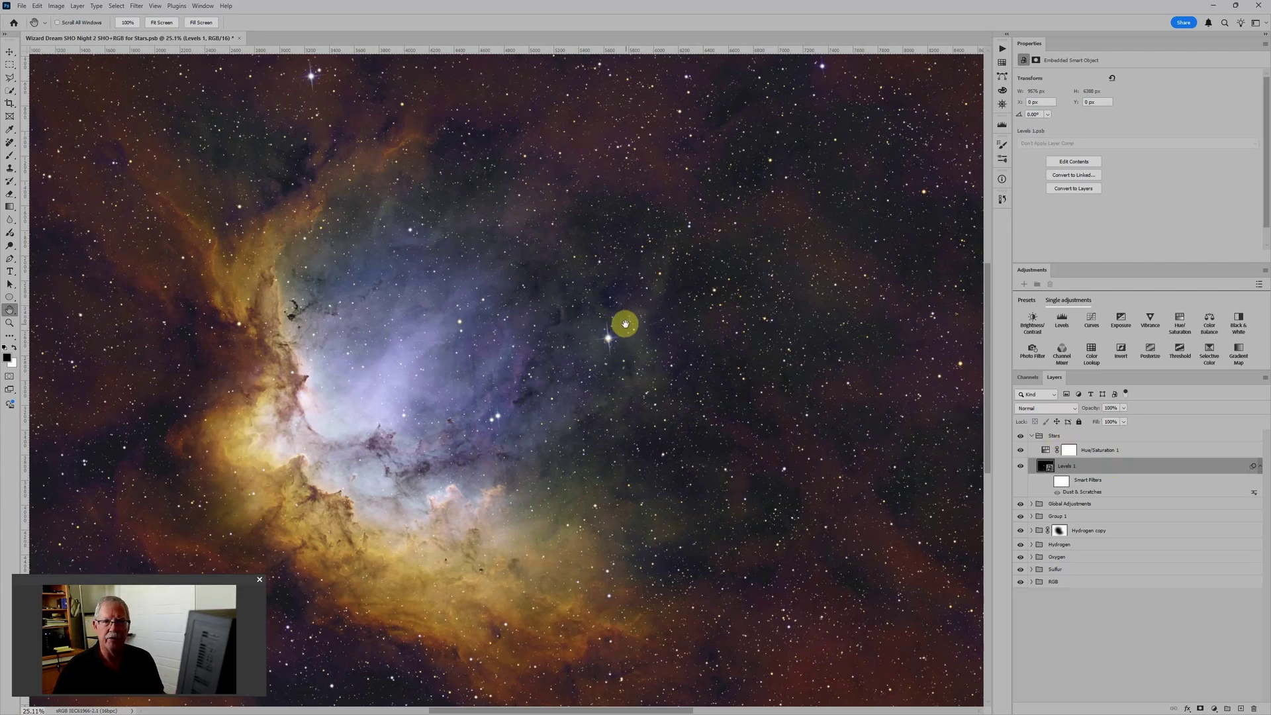
Add a Smart Sharpen smart filter, Amount about 214% with adjusted radius, to the reduced stars
click(115, 6)
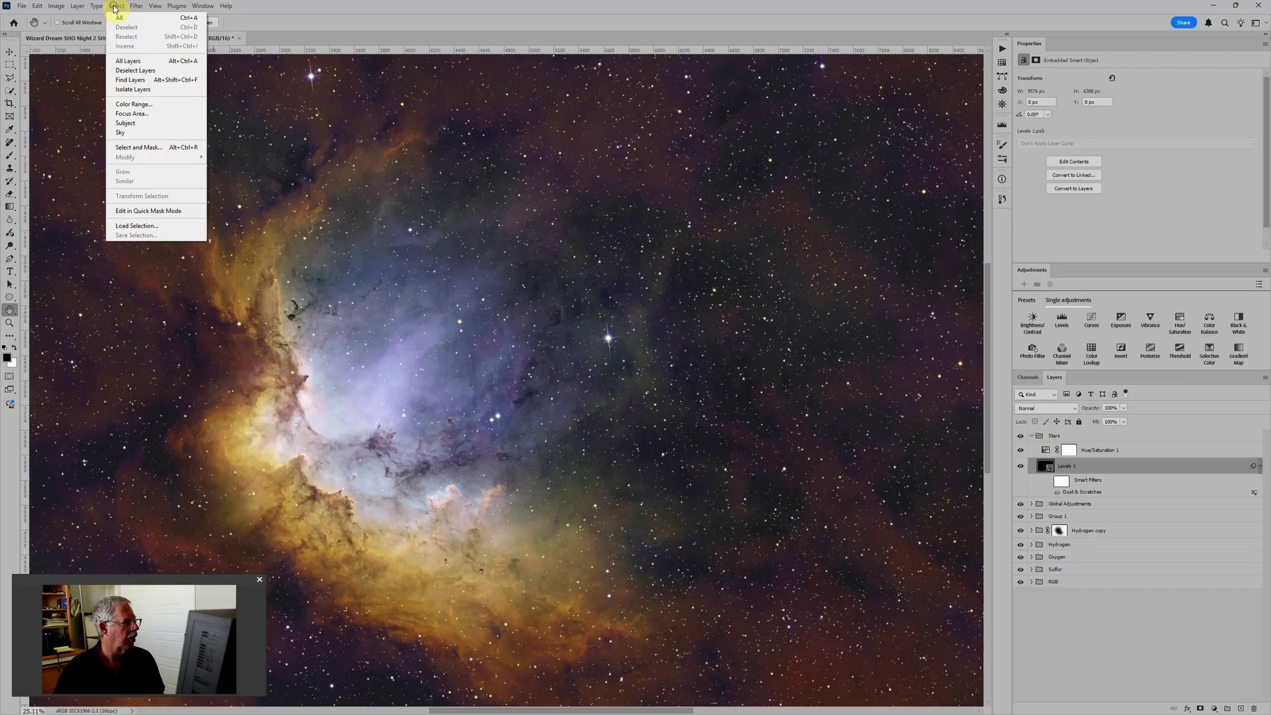
mouse_move(136, 6)
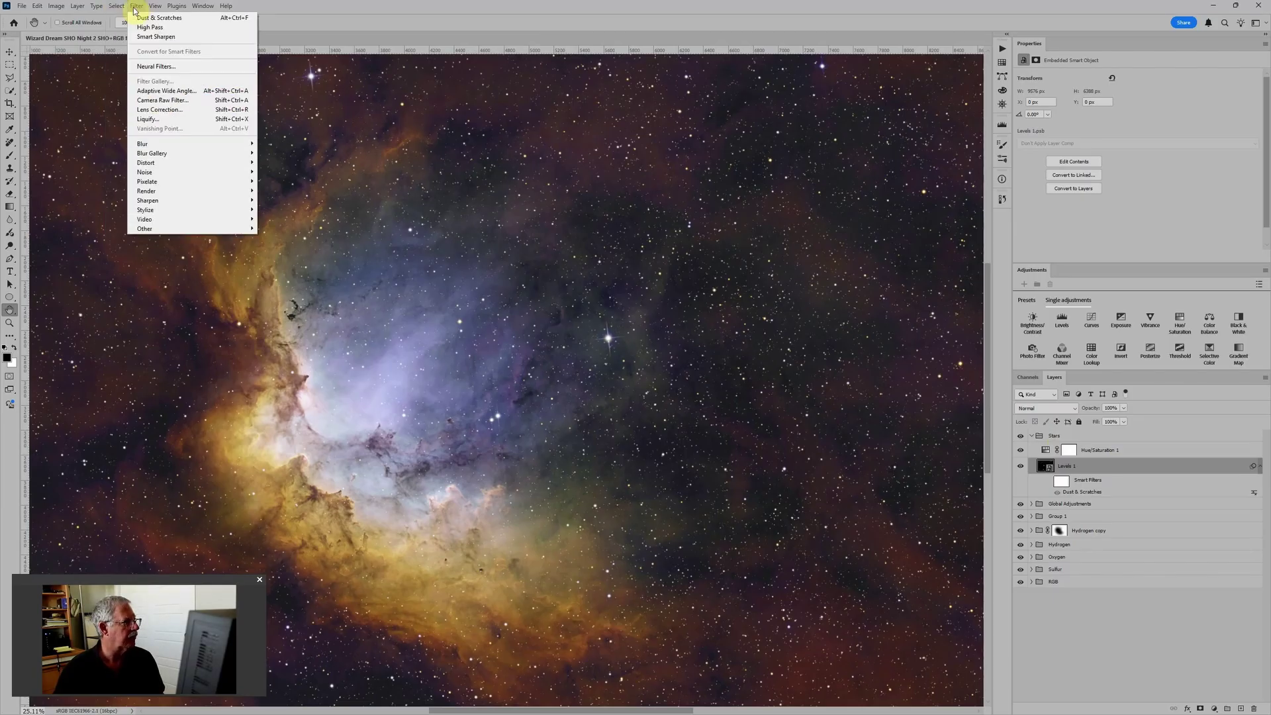
mouse_move(170, 200)
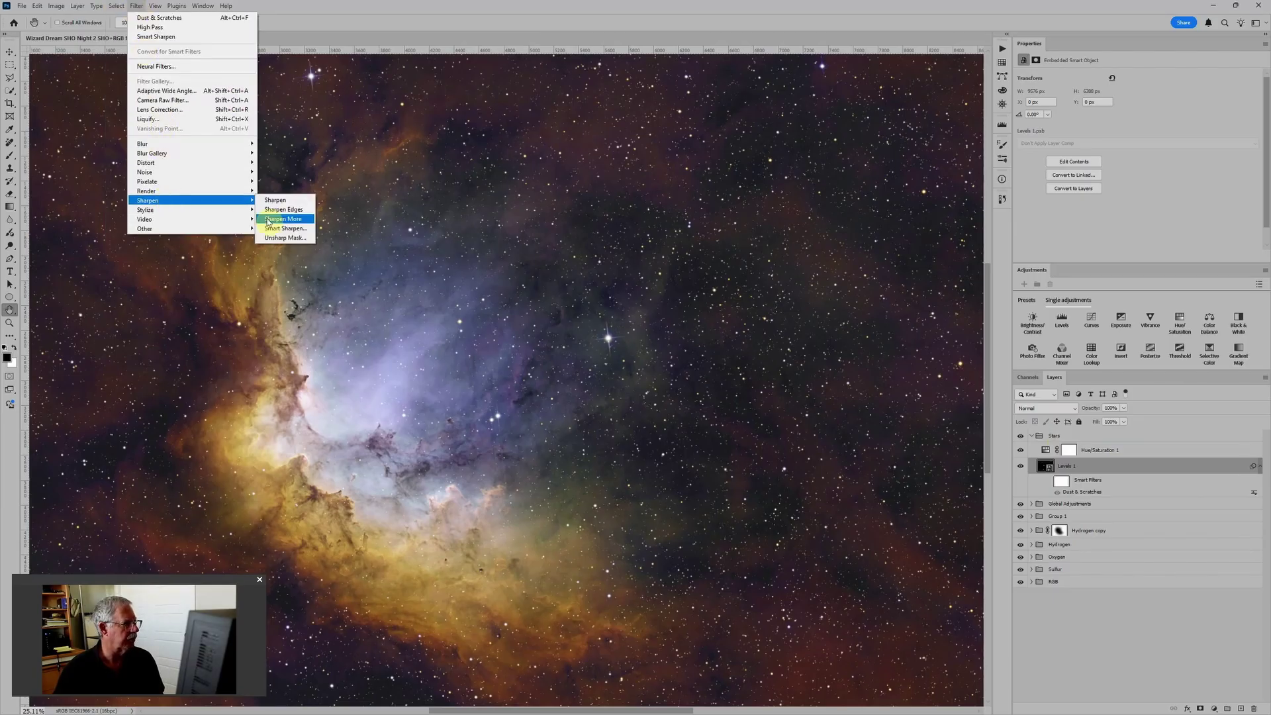
click(282, 230)
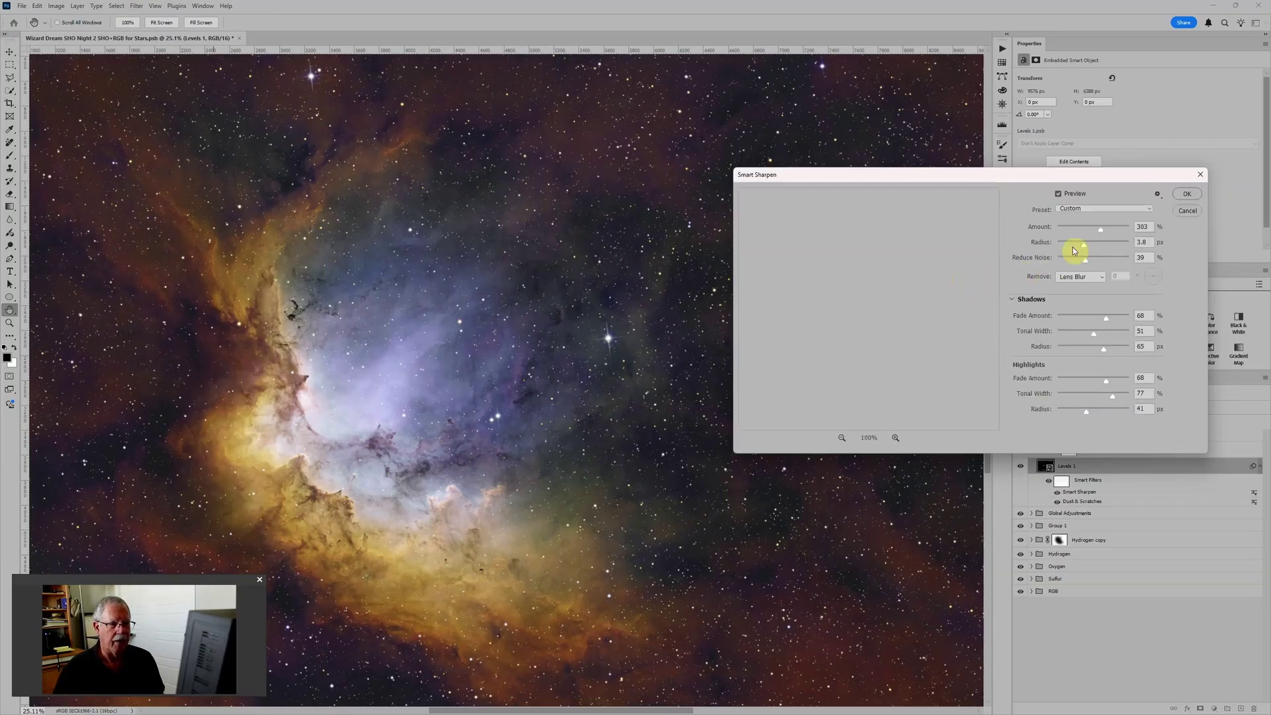
drag(1078, 250, 1087, 230)
click(1186, 193)
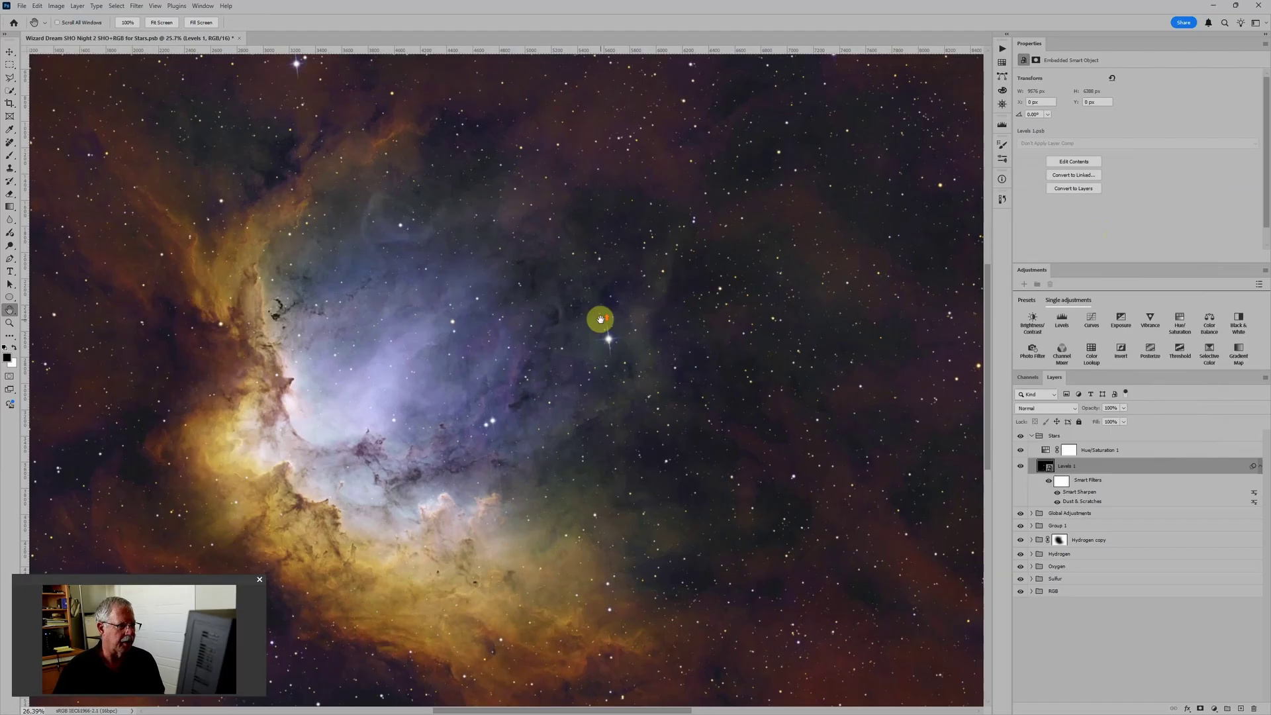
scroll(612, 336, down, 3)
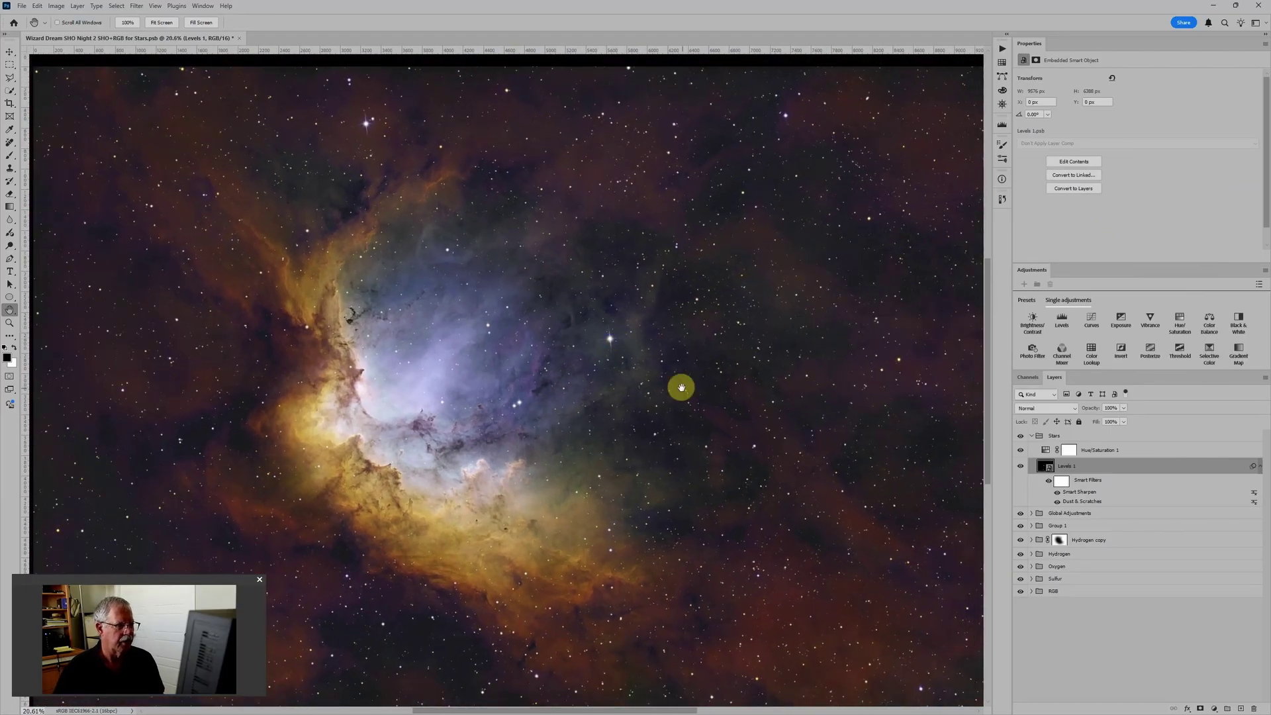
scroll(679, 383, up, 1)
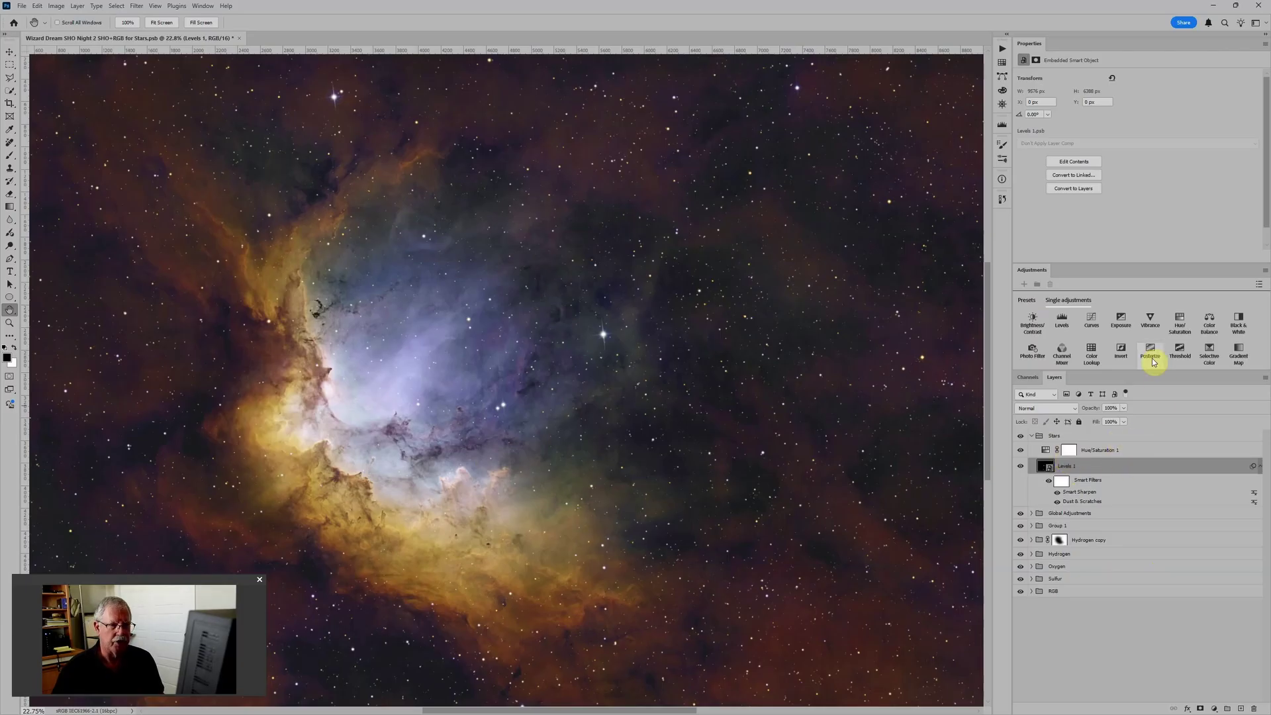
Add a Levels adjustment over the stars with black input 15 and midtones near 0.58
click(1062, 325)
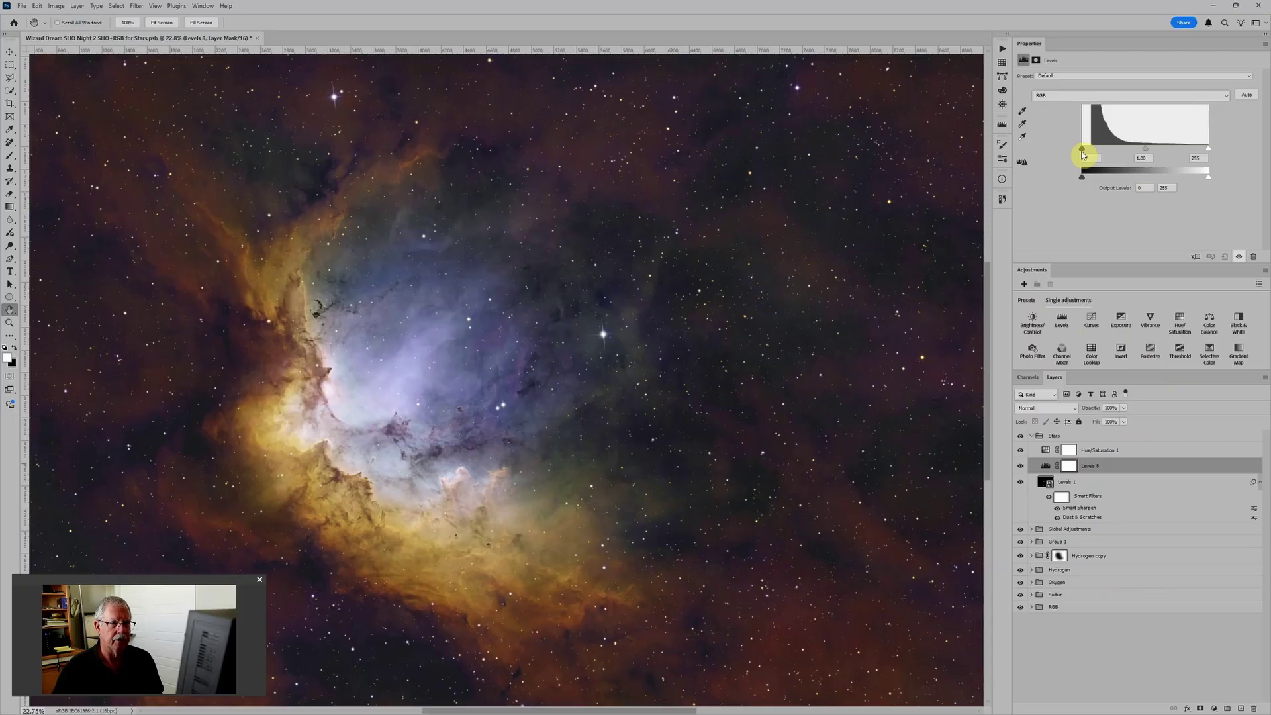
drag(1086, 149, 1091, 149)
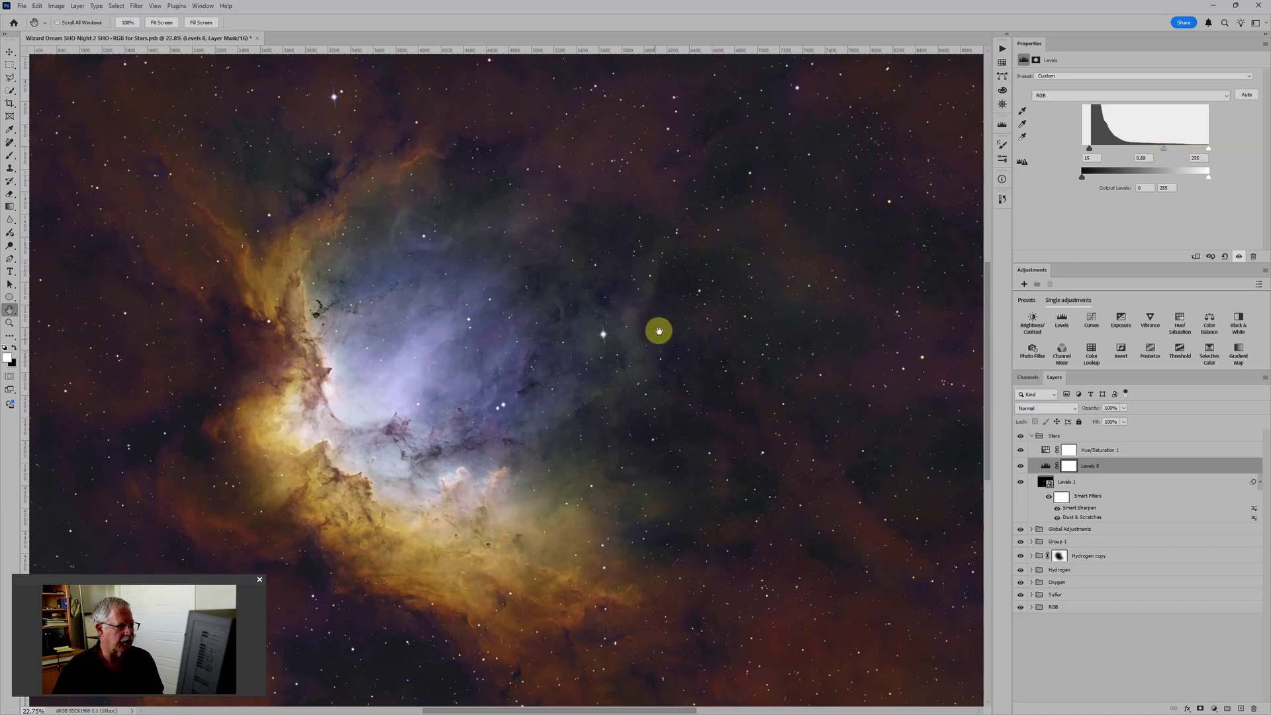
scroll(602, 334, up, 3)
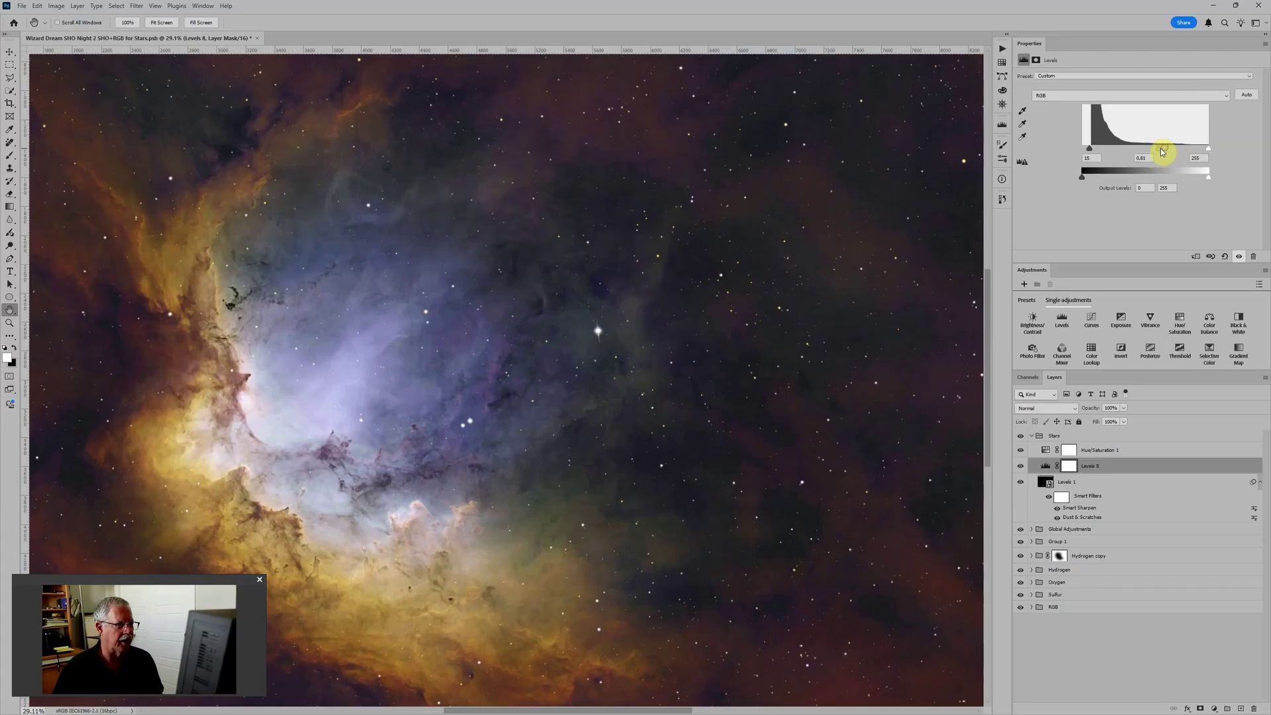
drag(1162, 151, 1159, 154)
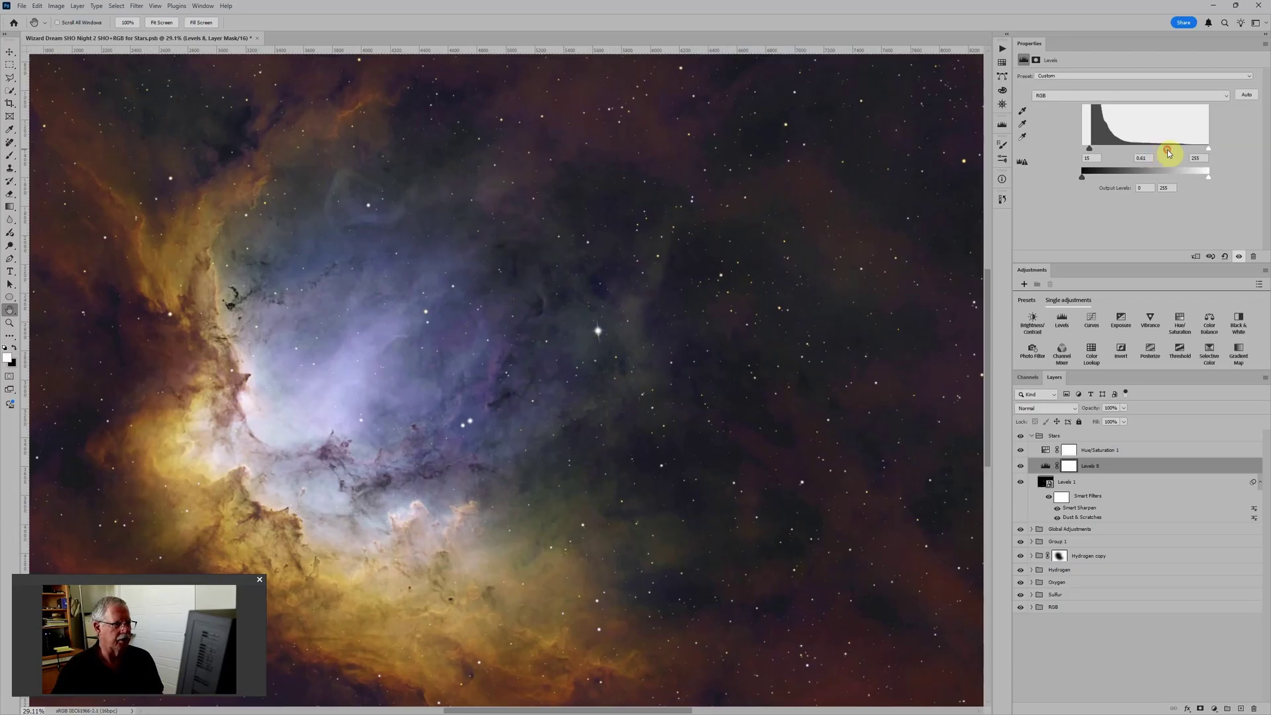
scroll(766, 352, down, 4)
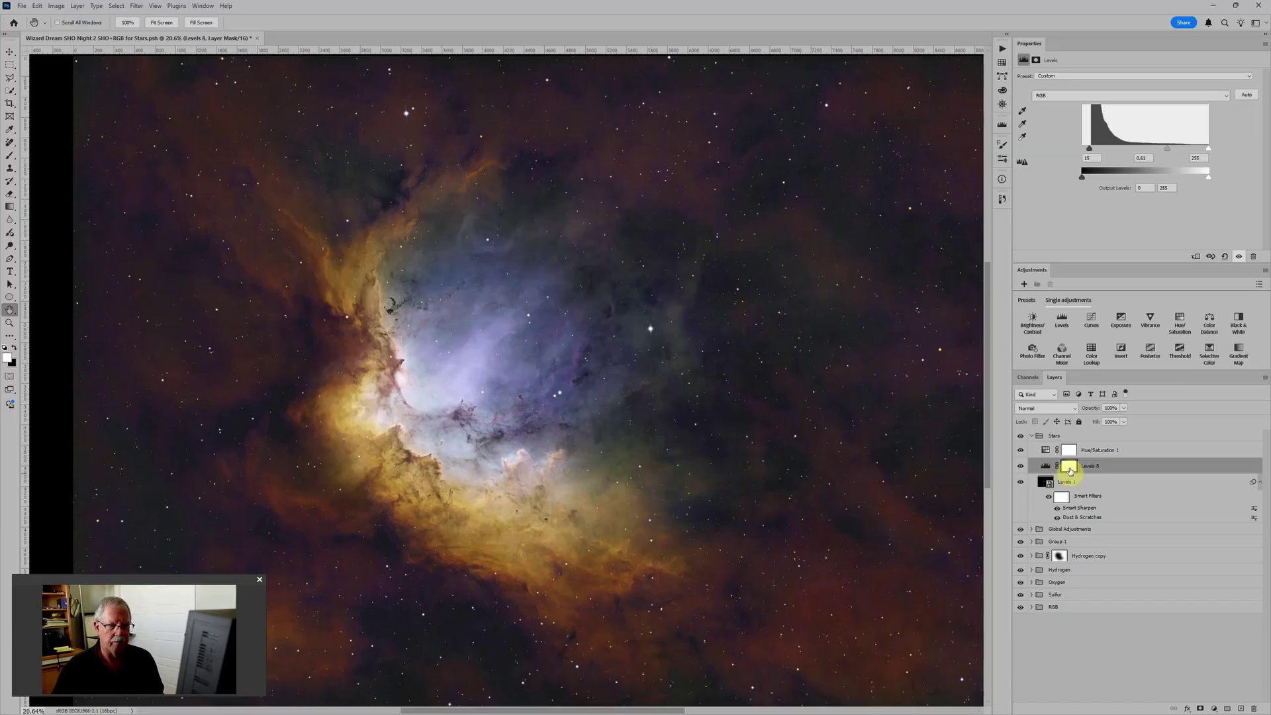
Set up a brush on the Levels 8 mask with swapped colours, 100% opacity and 3300 px size
click(1072, 468)
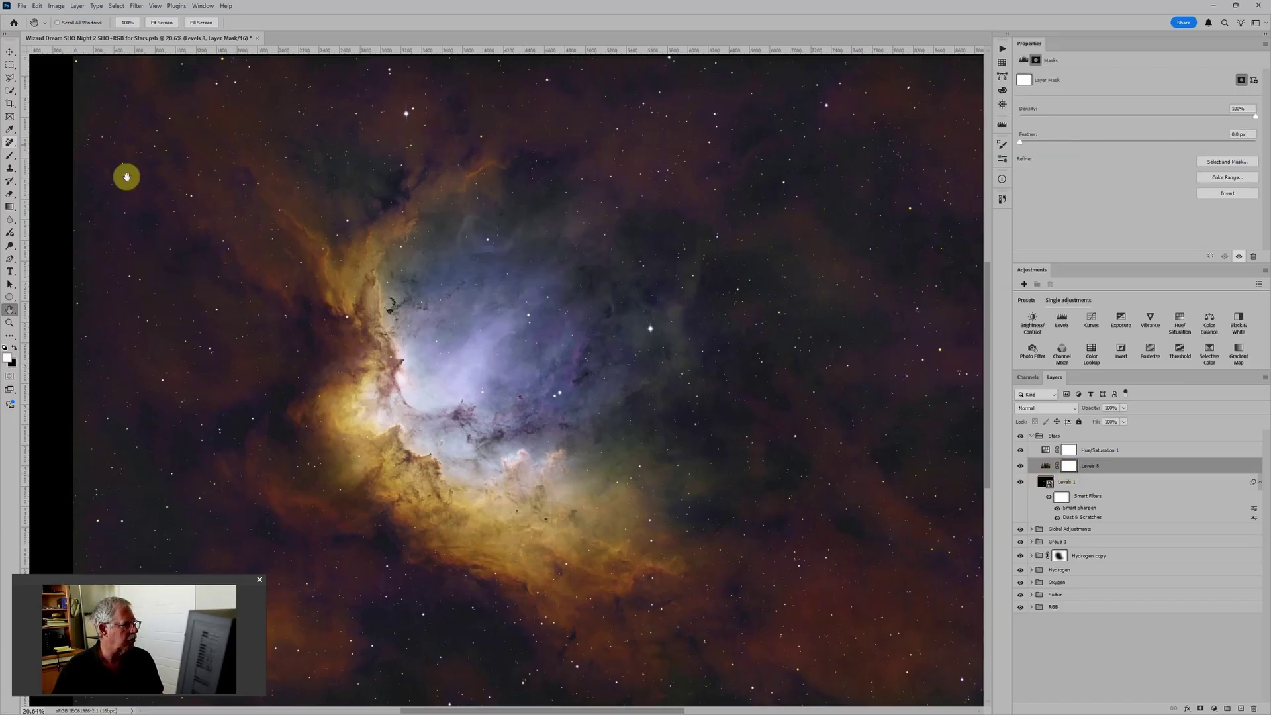
key(b)
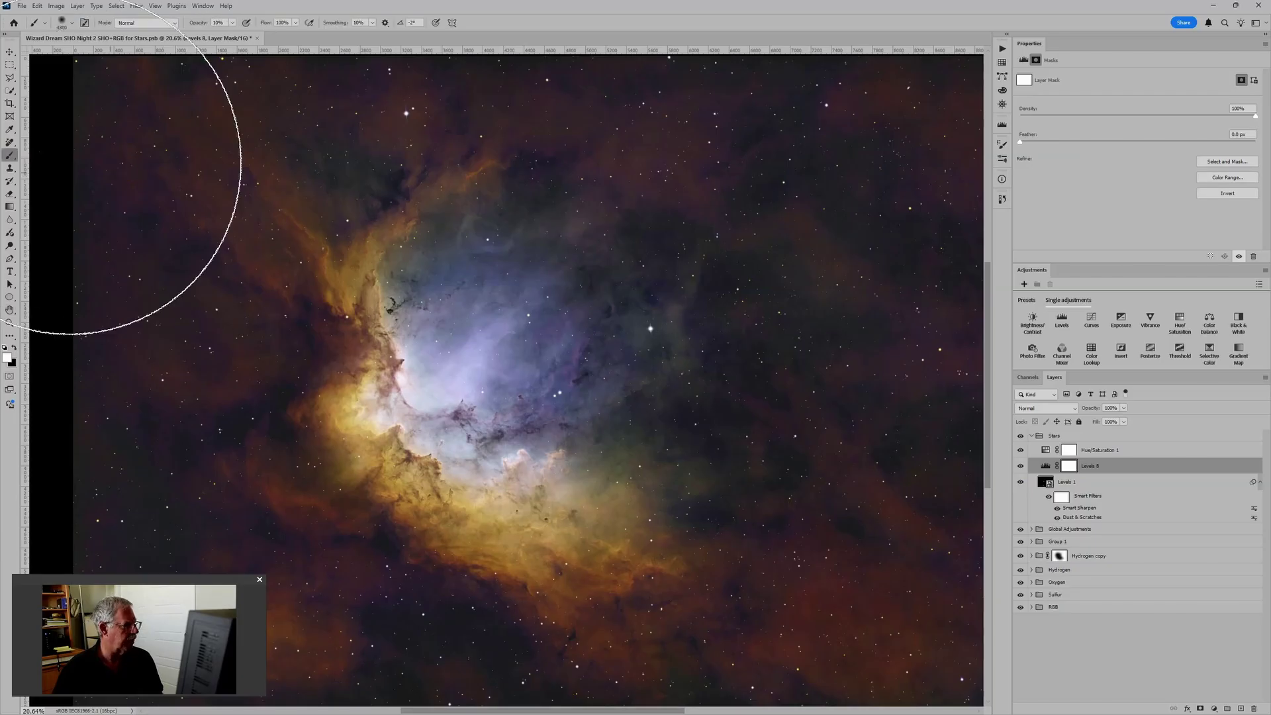
click(15, 349)
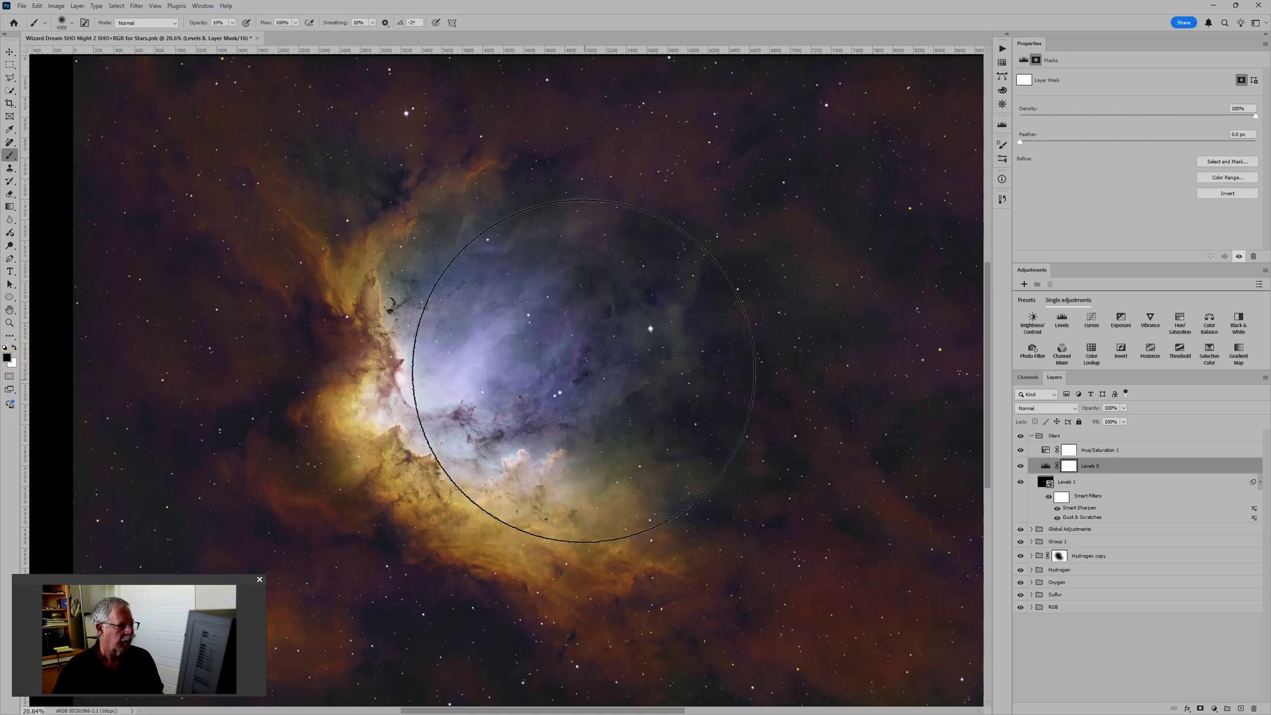
click(231, 27)
drag(233, 40, 341, 50)
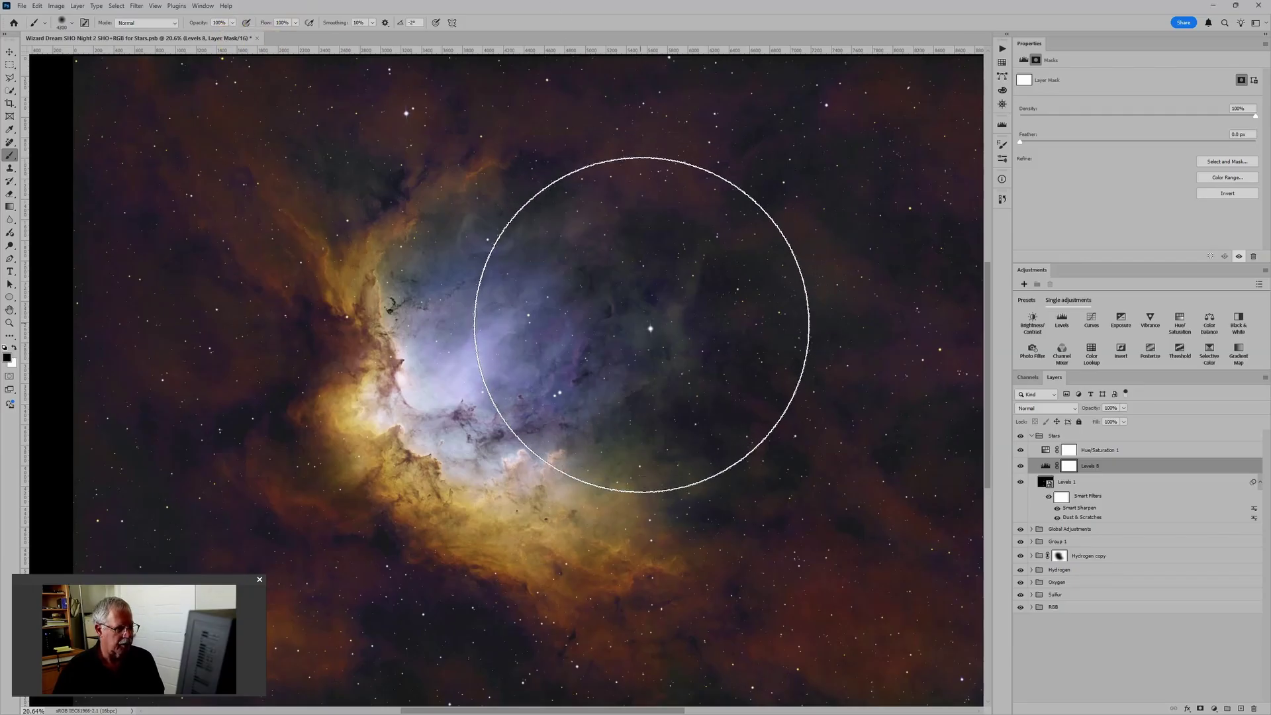
key(bracketleft)
key(bracketleft)
key(bracketleft)
key(bracketleft)
key(bracketleft)
key(bracketleft)
key(bracketleft)
key(bracketleft)
key(bracketleft)
key(bracketleft)
key(bracketleft)
key(bracketleft)
key(bracketleft)
key(bracketleft)
key(bracketleft)
key(bracketleft)
key(bracketleft)
key(bracketleft)
key(bracketleft)
key(bracketleft)
key(bracketleft)
key(bracketleft)
key(bracketleft)
key(bracketleft)
key(bracketleft)
key(bracketleft)
key(bracketleft)
key(bracketleft)
key(bracketleft)
key(bracketleft)
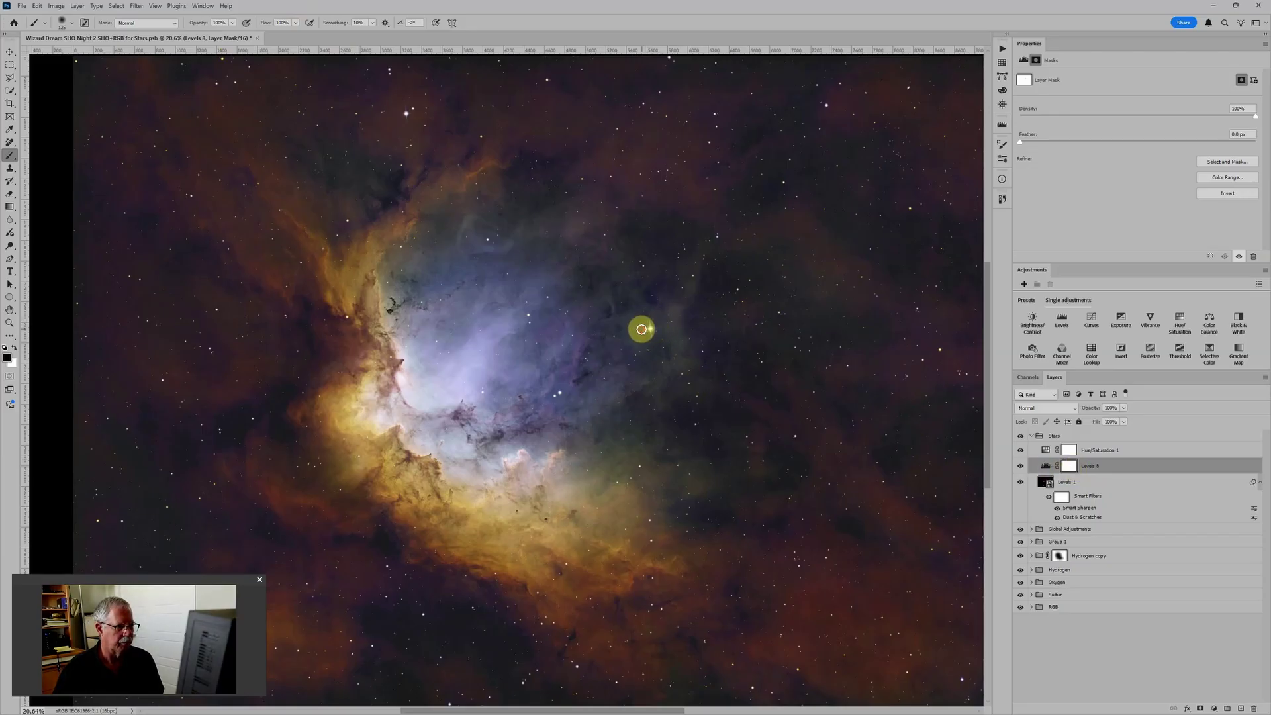
Zoom in and out to inspect the dimmer star field across the nebula
scroll(655, 341, up, 2)
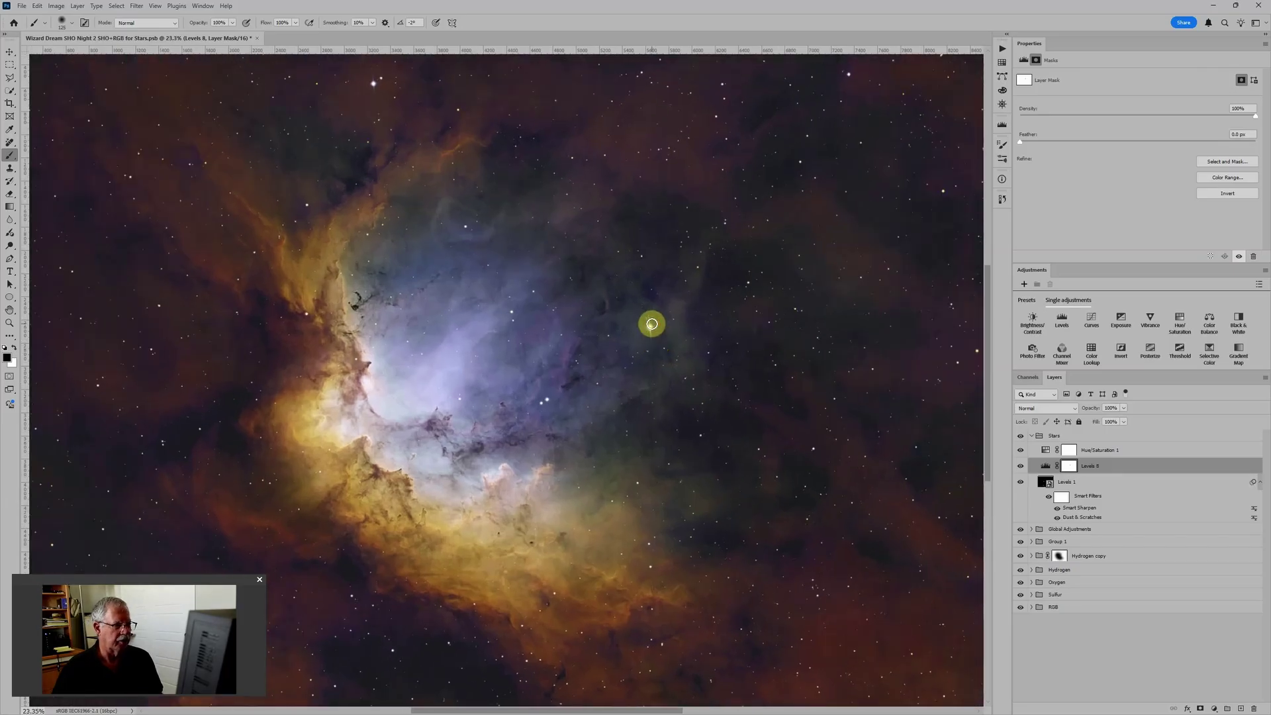
scroll(374, 106, down, 1)
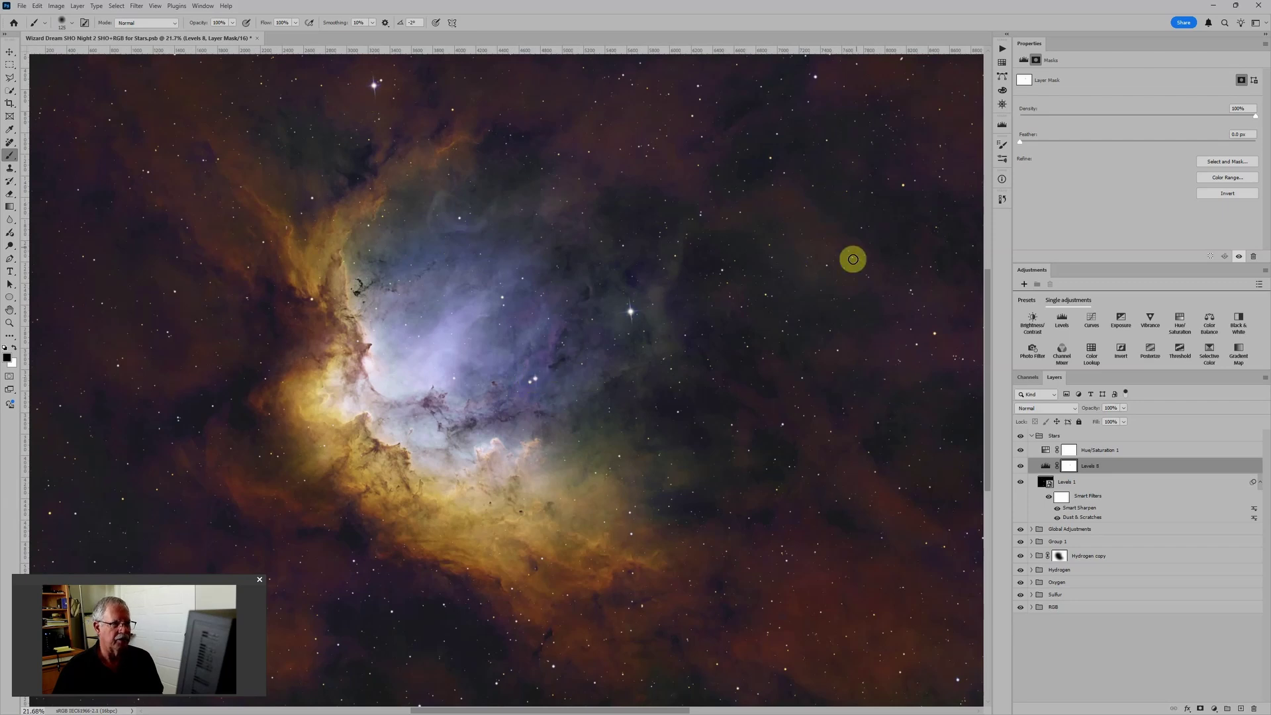
scroll(885, 322, down, 1)
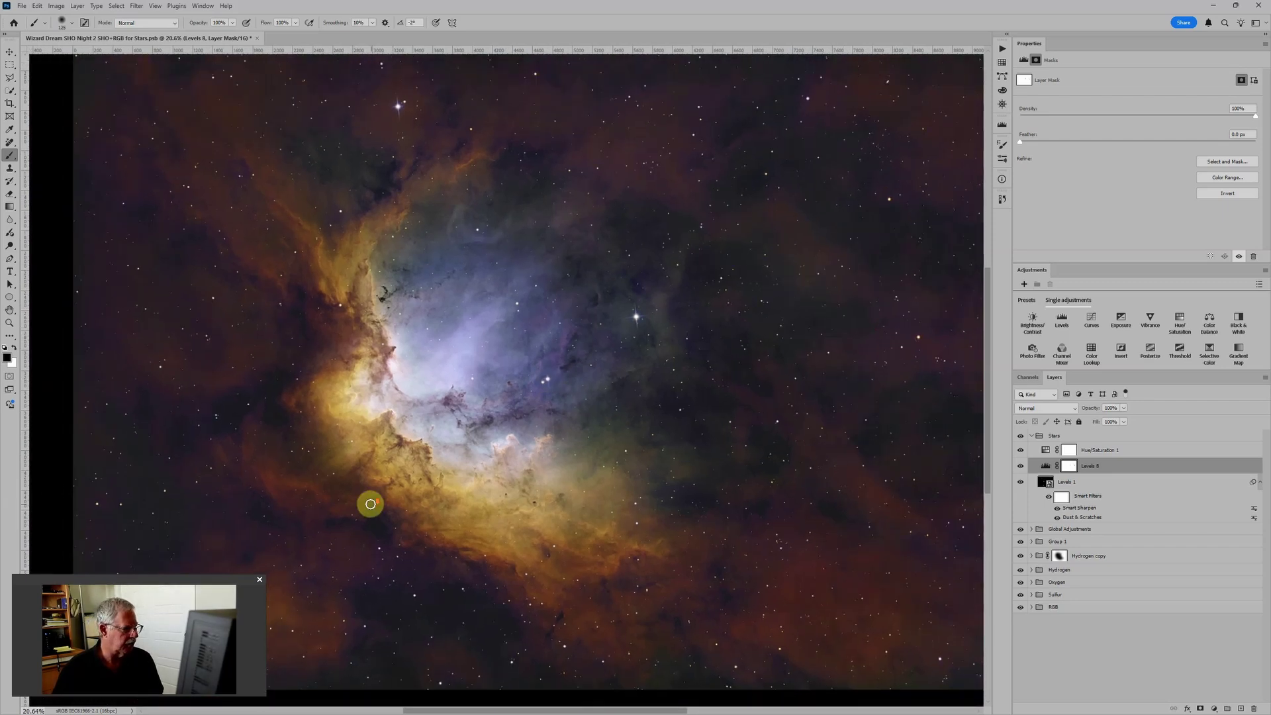
scroll(380, 503, down, 2)
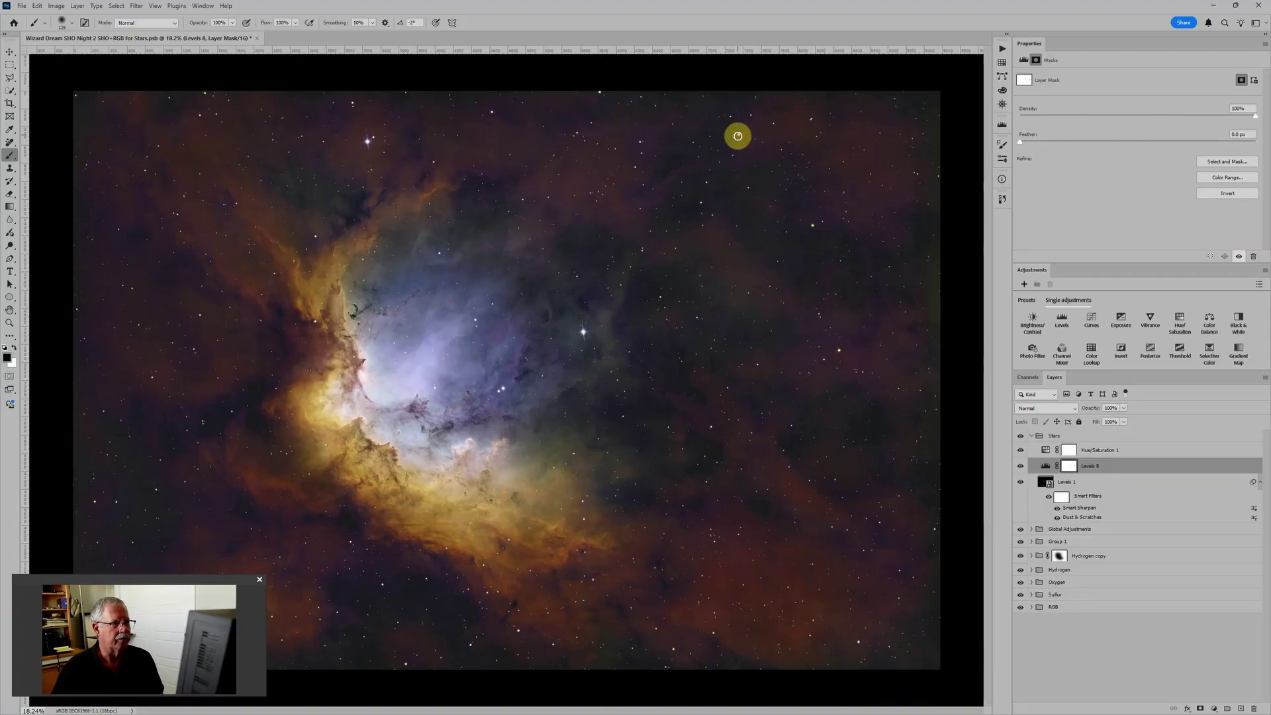
scroll(501, 389, up, 2)
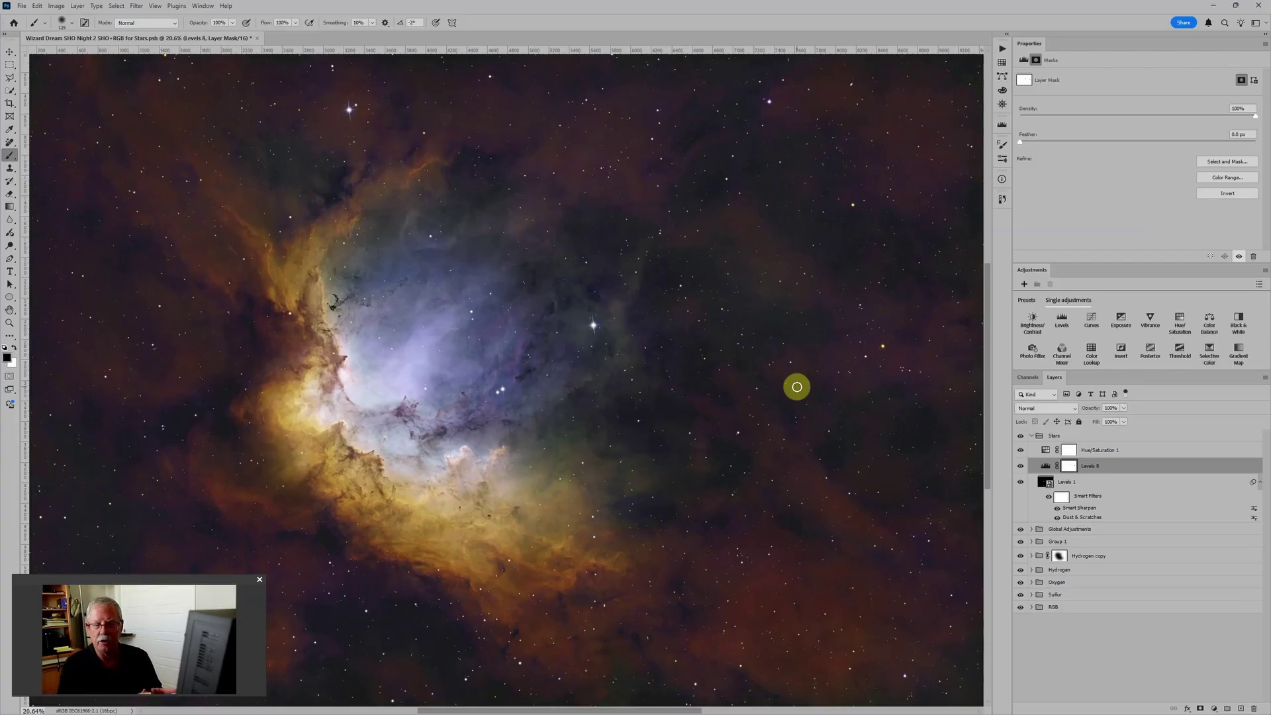
scroll(713, 385, up, 1)
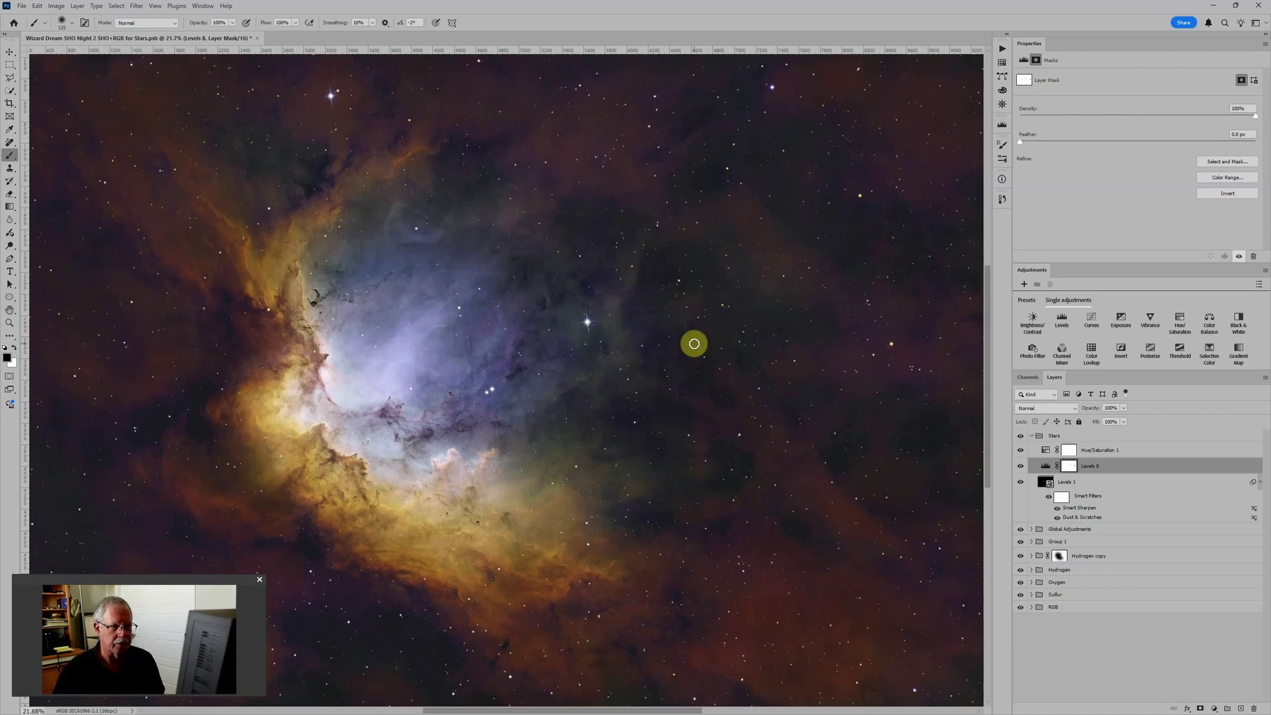
scroll(693, 346, down, 1)
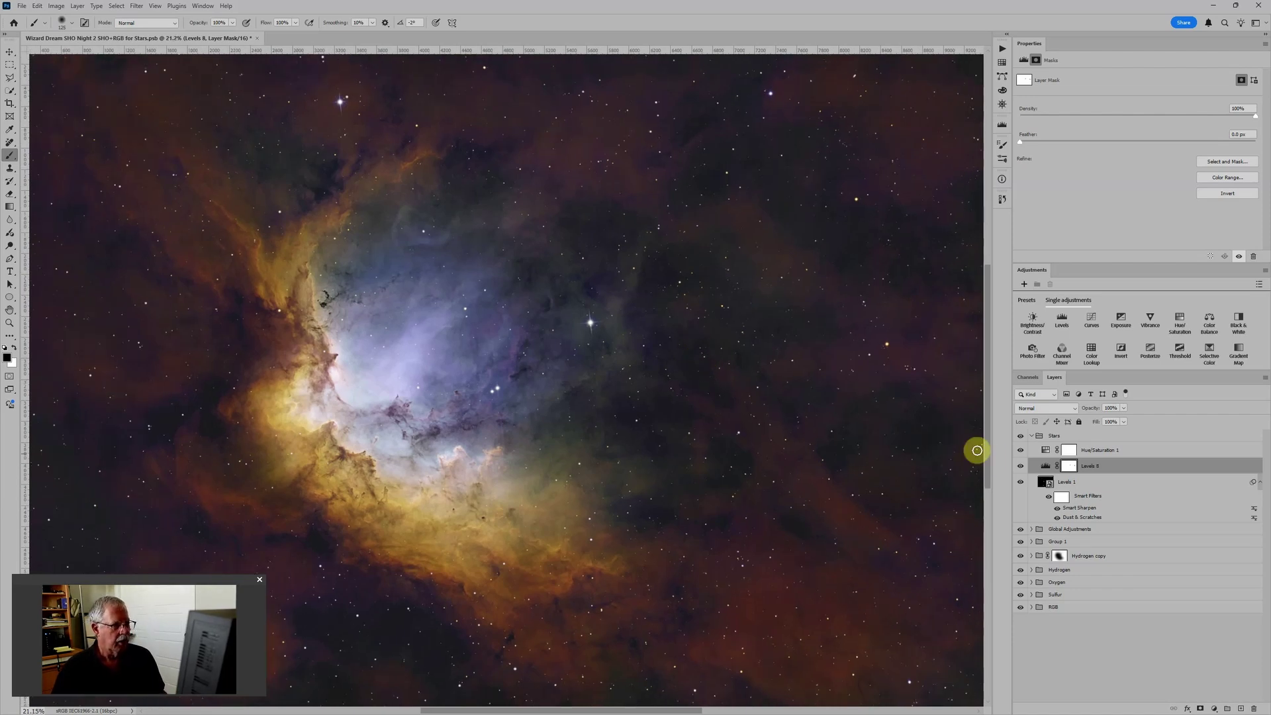
Compare the Stars group hidden and shown, turn off Levels 8, and select the Levels 1 smart object
click(1021, 437)
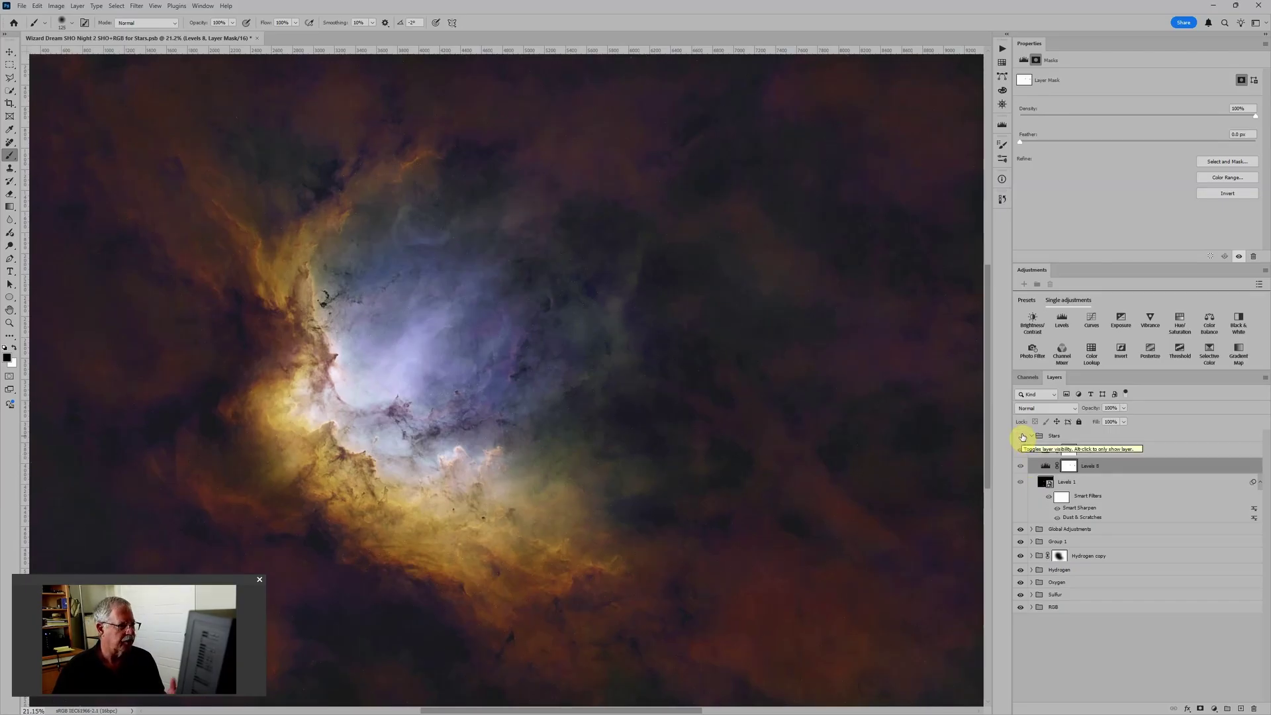
click(1021, 437)
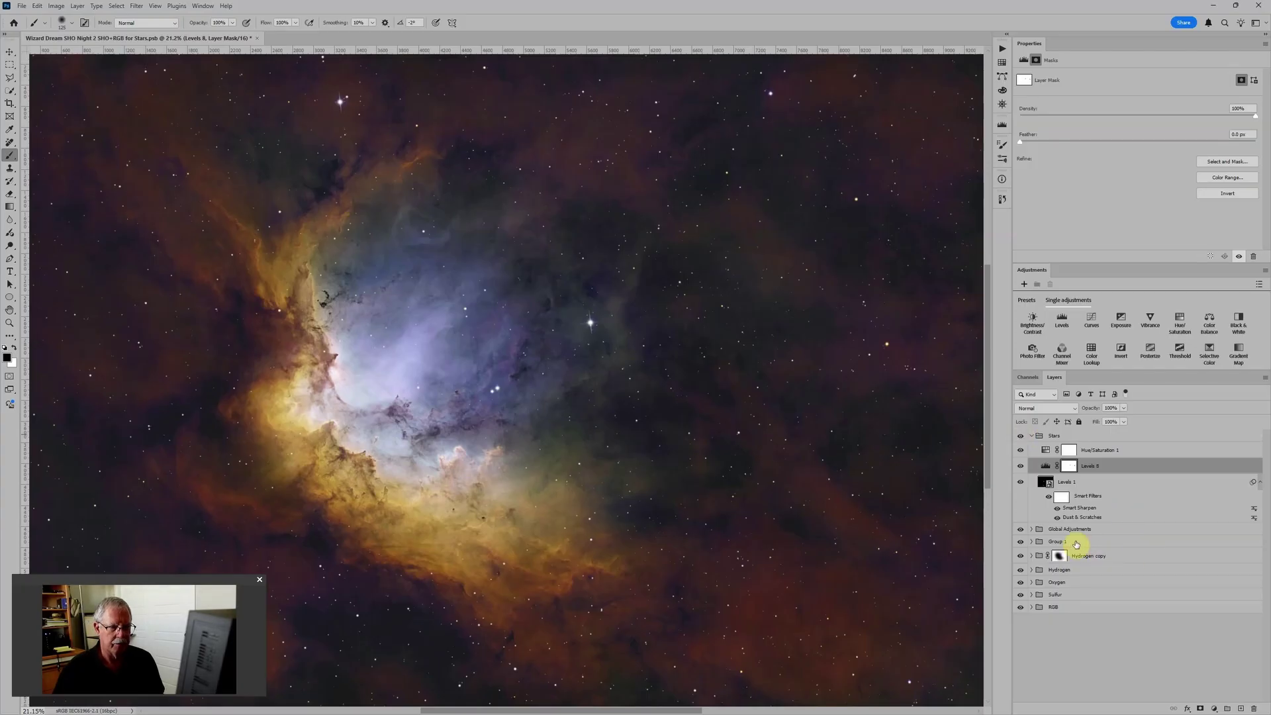
click(1021, 466)
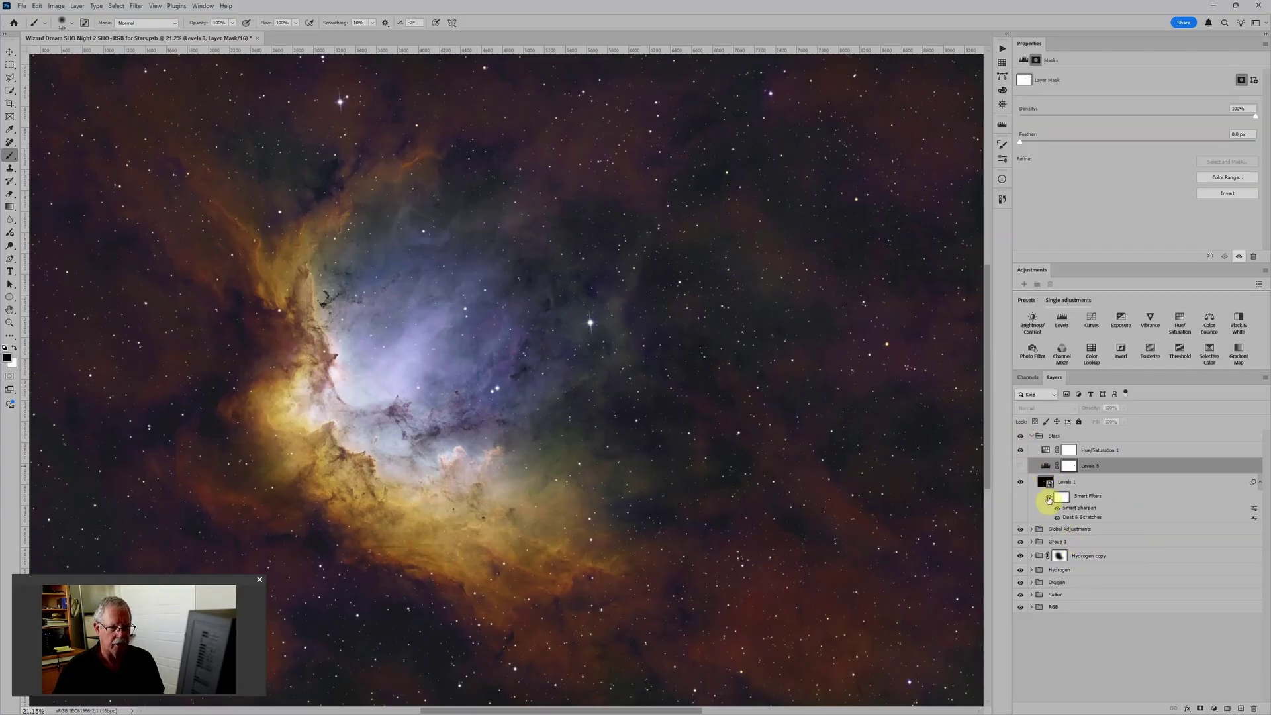
click(1048, 498)
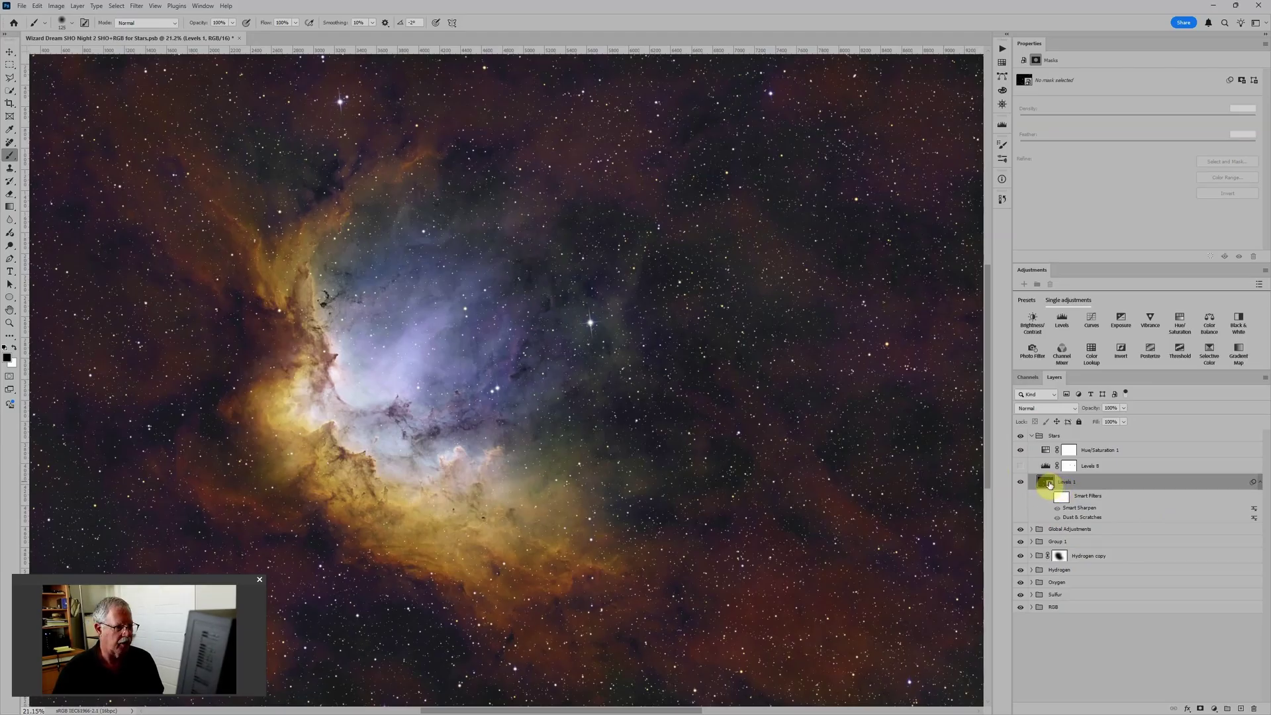
click(1048, 483)
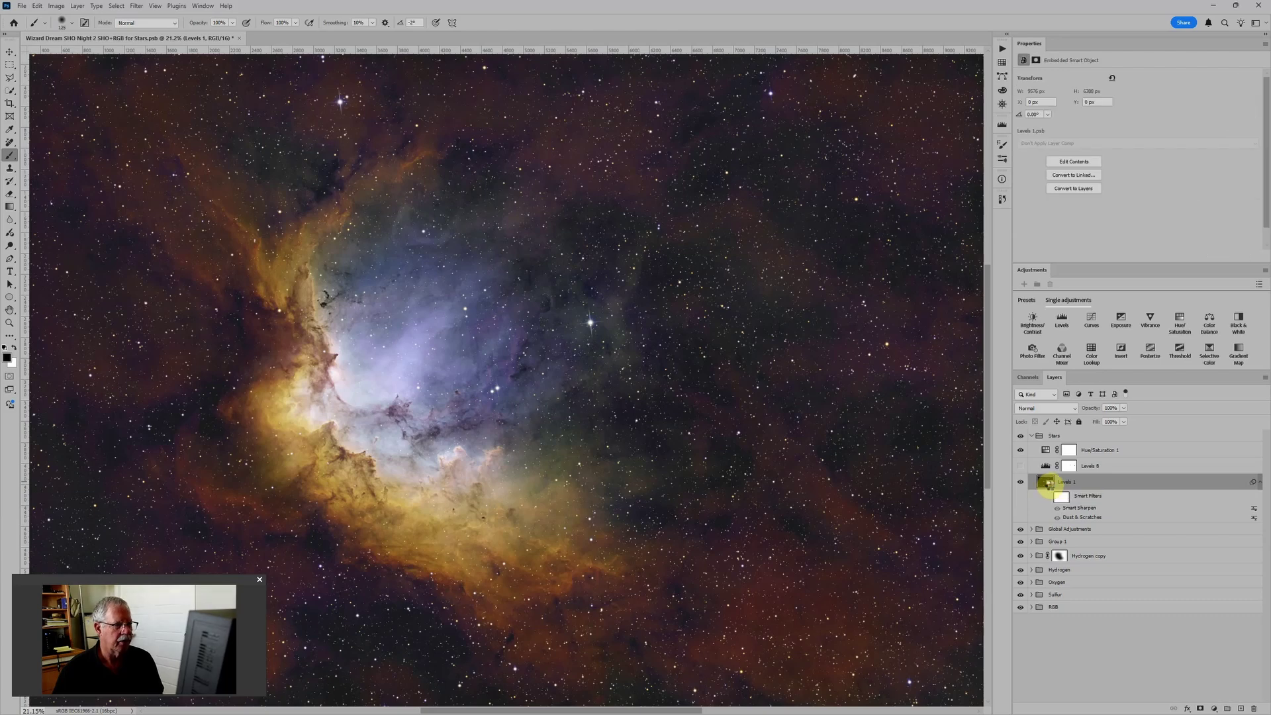
In Levels 1.psb, hide the Levels adjustment and bottom masterLight layer, then save and close it
double_click(1047, 482)
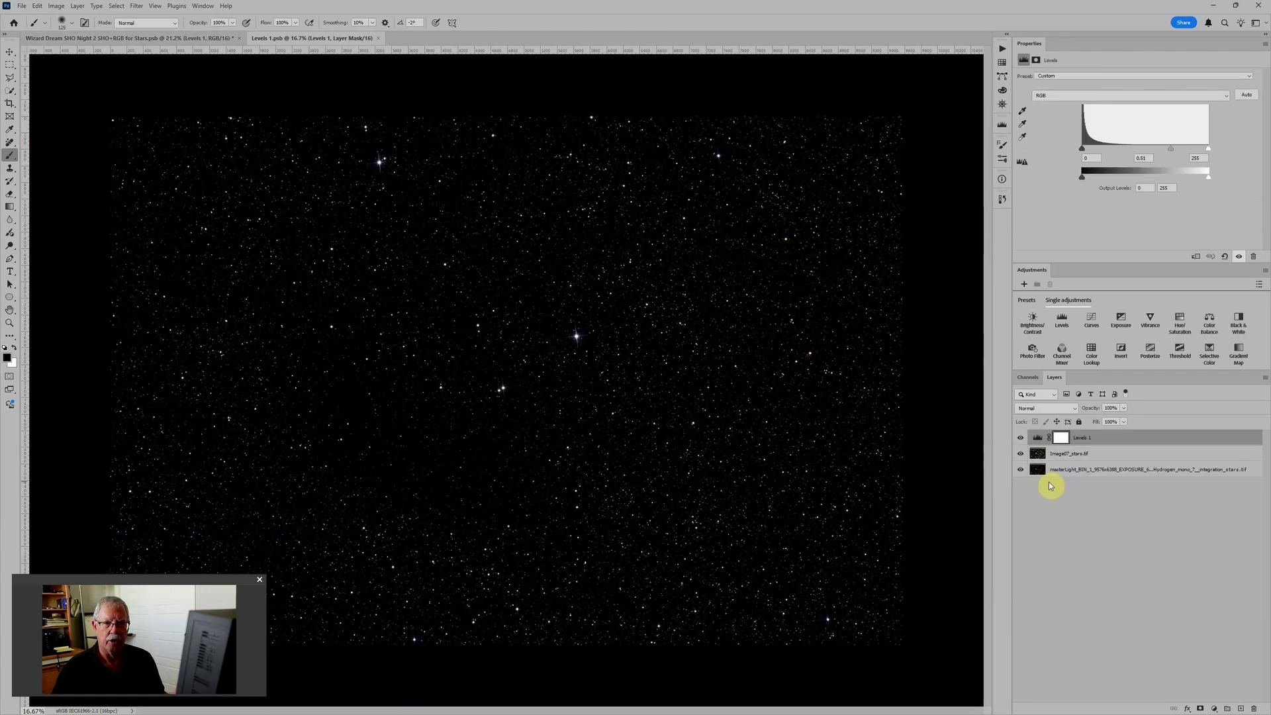
click(1020, 438)
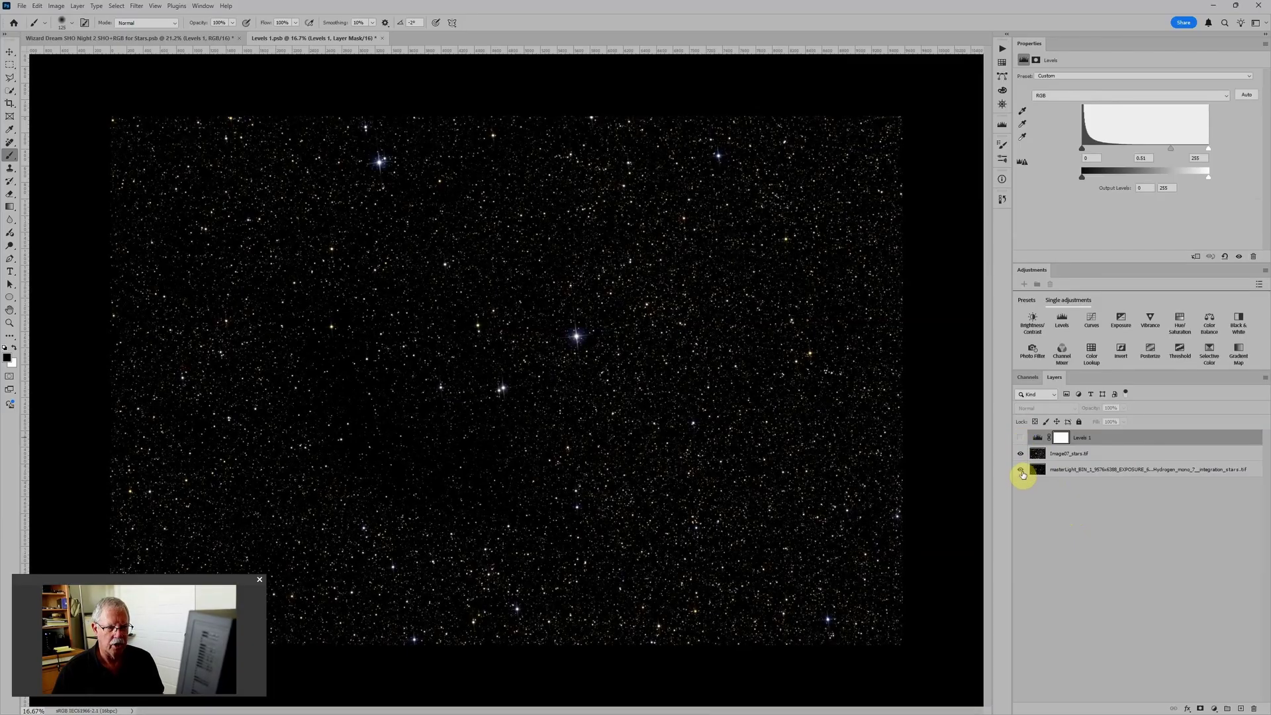
click(1021, 471)
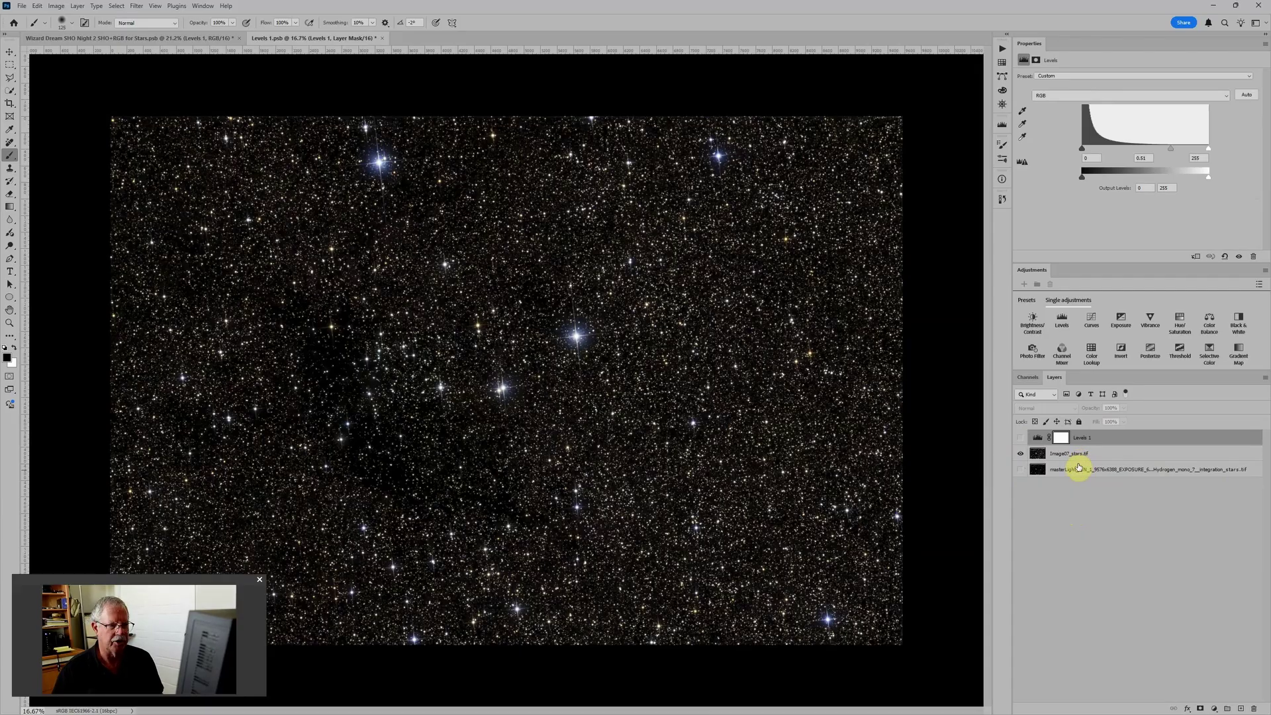
click(385, 39)
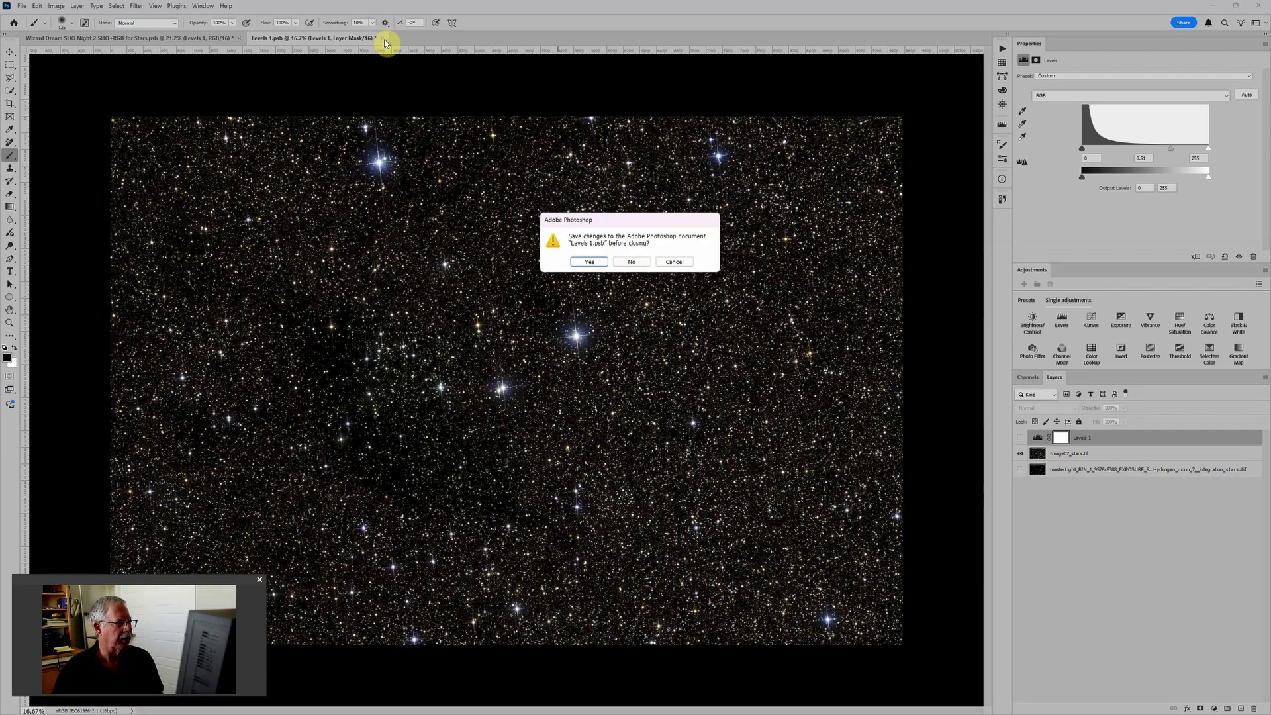
click(591, 262)
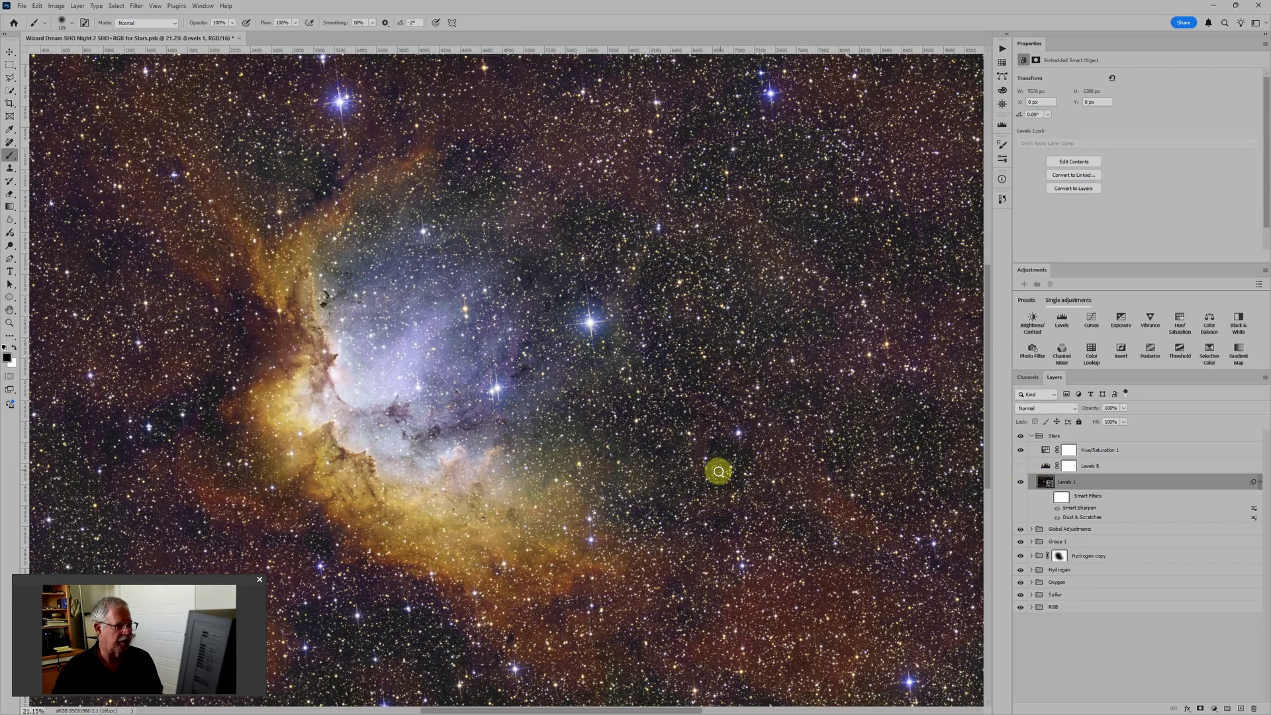
Zoom out and switch Hue/Saturation 1 off to compare the unboosted star colours
scroll(705, 457, down, 1)
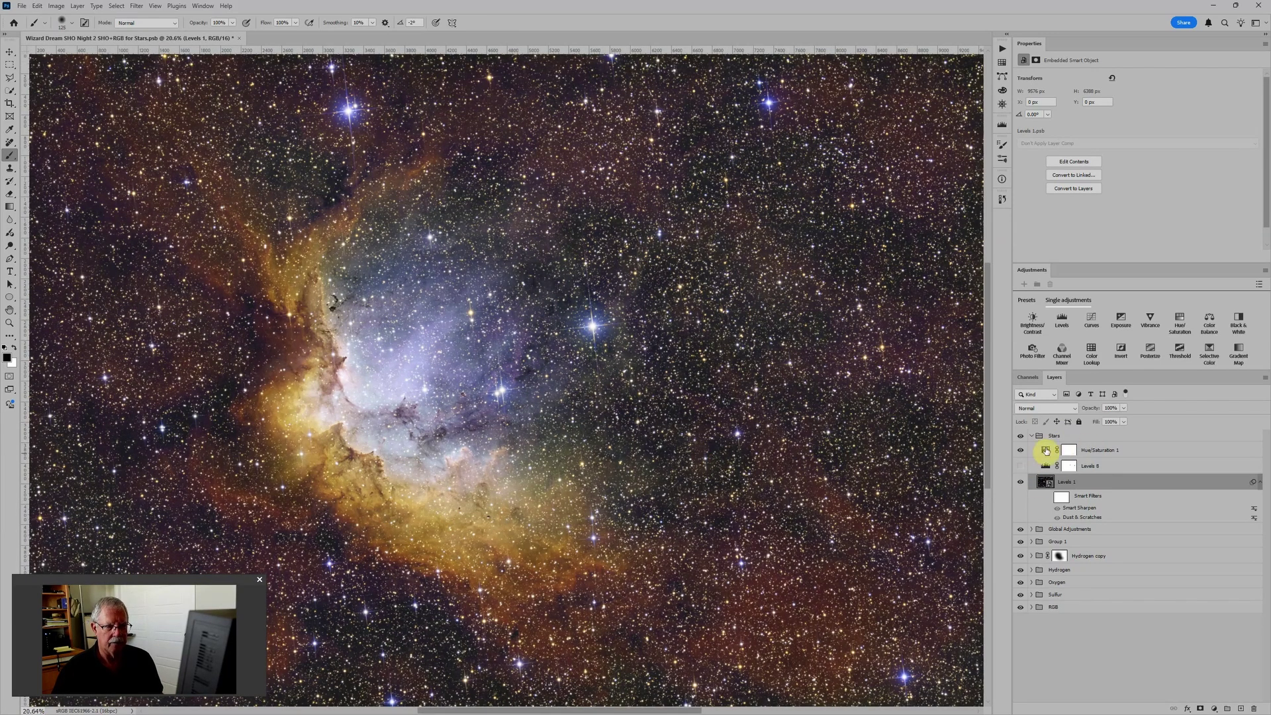
click(1021, 452)
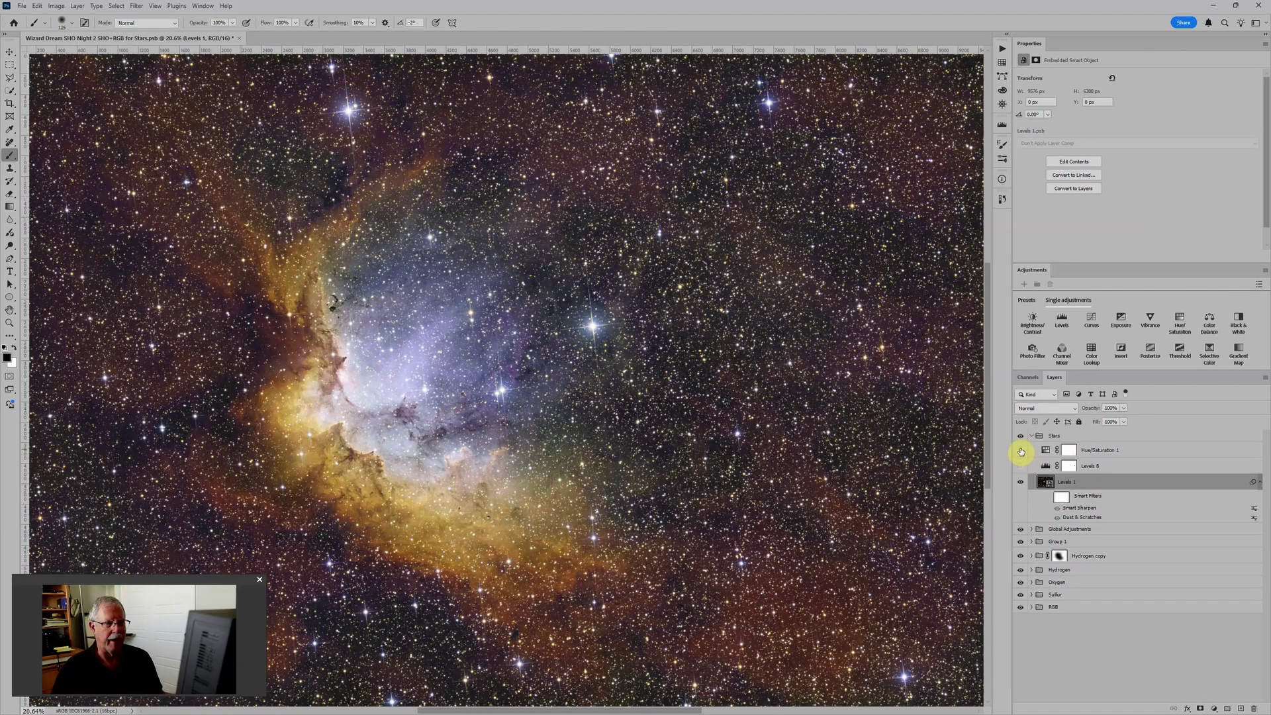
scroll(919, 443, down, 2)
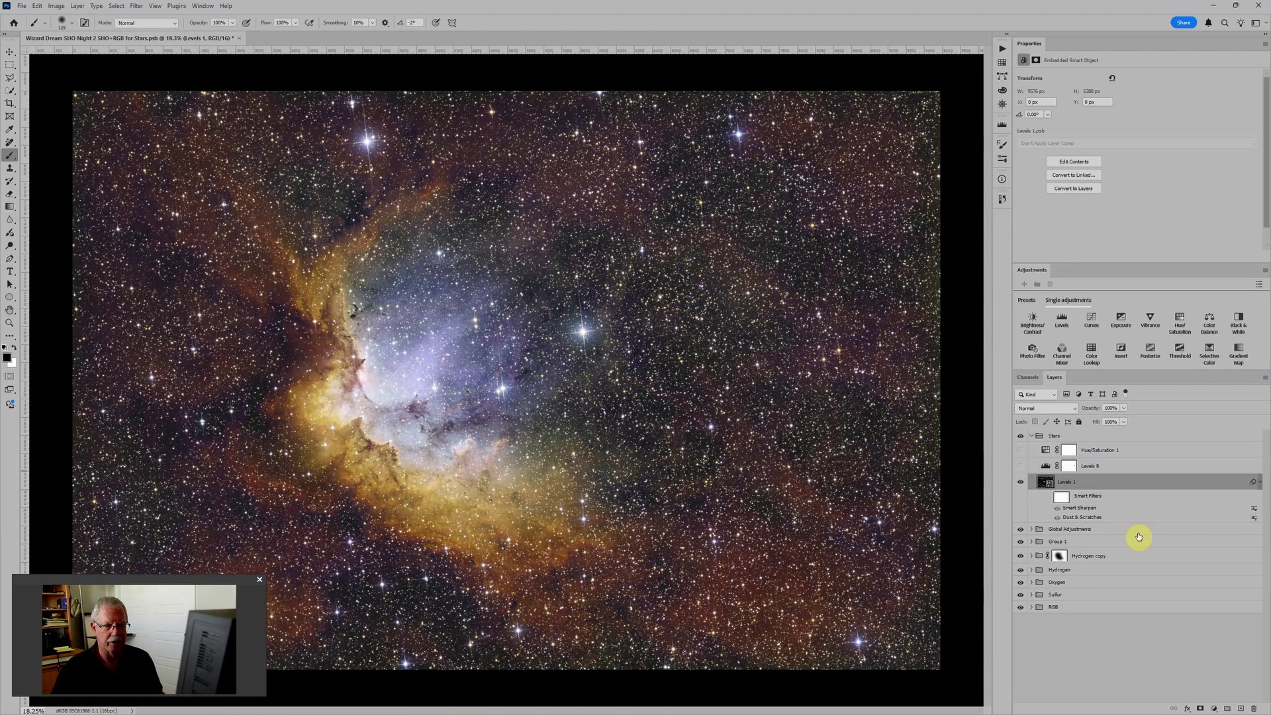
Hide Hue/Saturation 1, reopen Levels 1.psb, show the masterLight star layer again, then save and close
click(1020, 450)
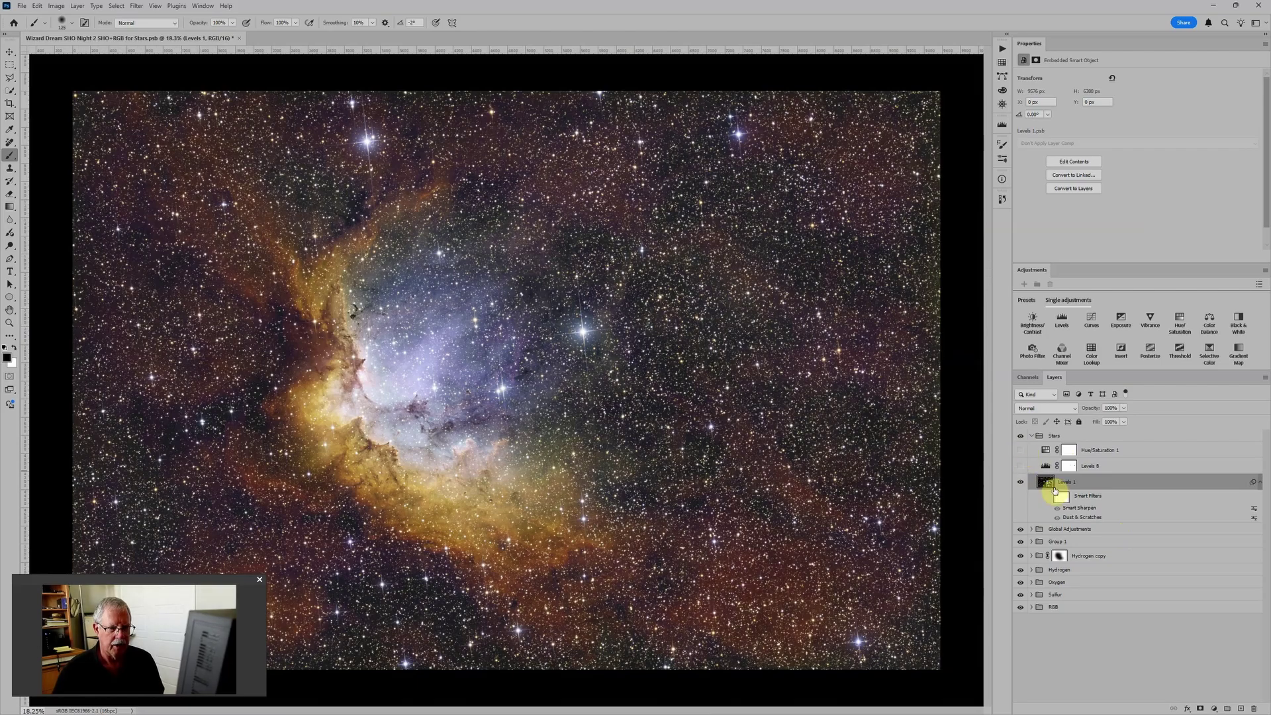
double_click(1047, 482)
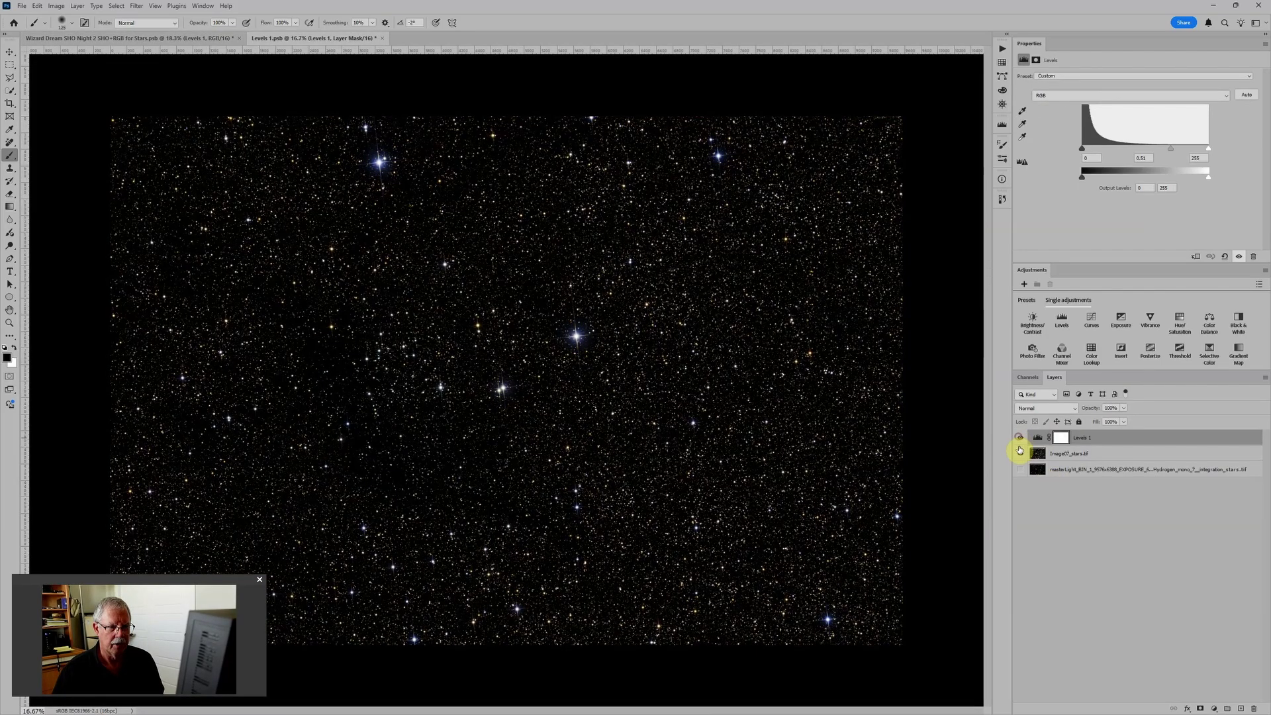
click(1020, 469)
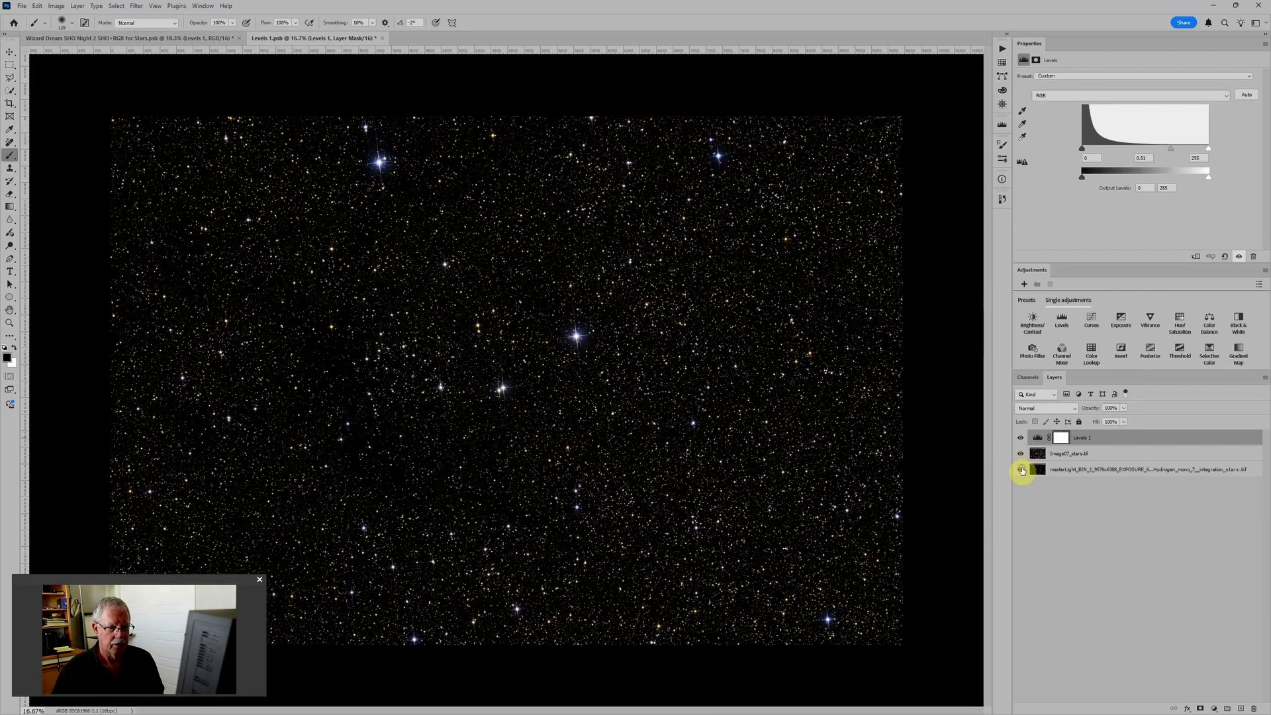
click(383, 40)
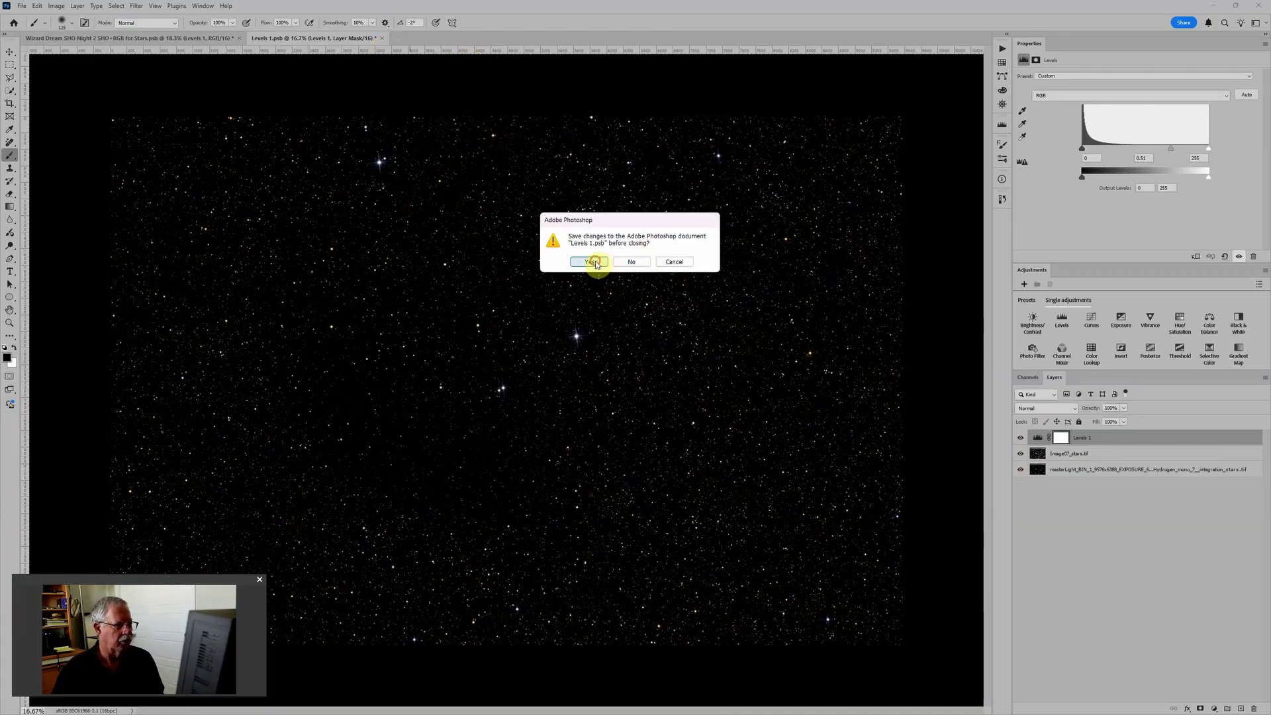
click(591, 261)
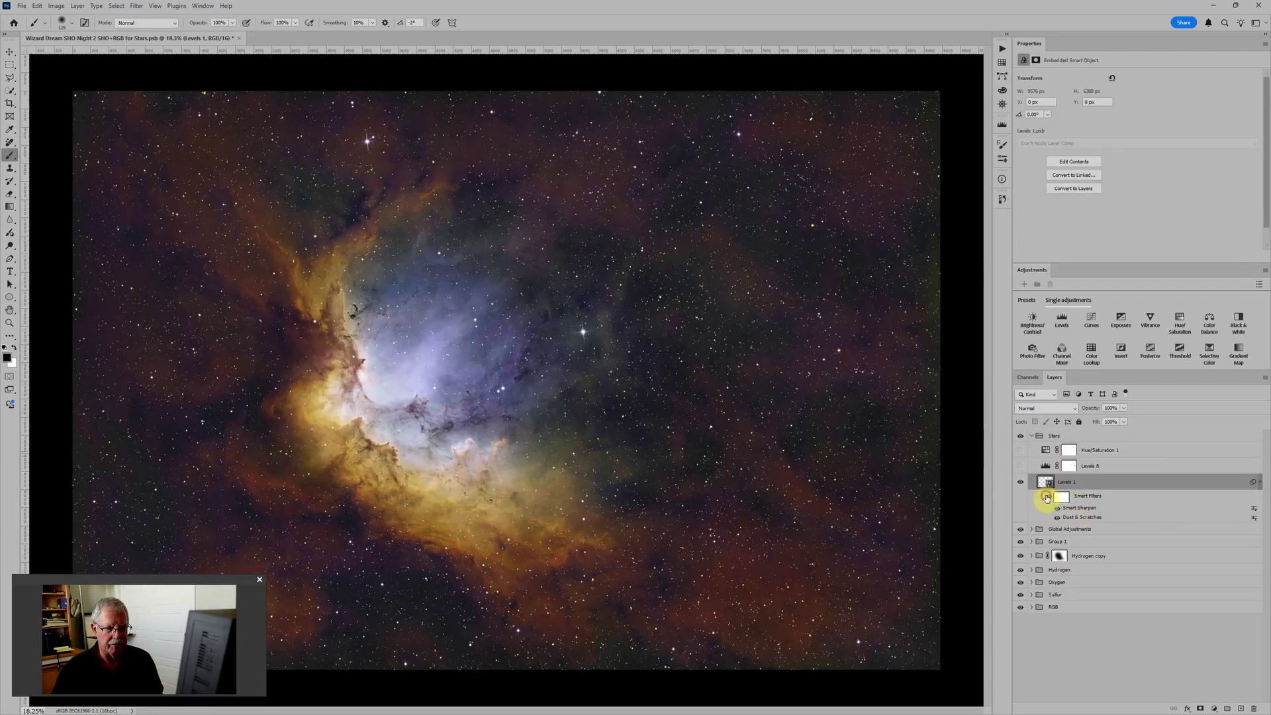
Re-enable the smart filters, reconfirm Dust & Scratches, show Hue/Saturation 1 and zoom out to the full image
click(1046, 497)
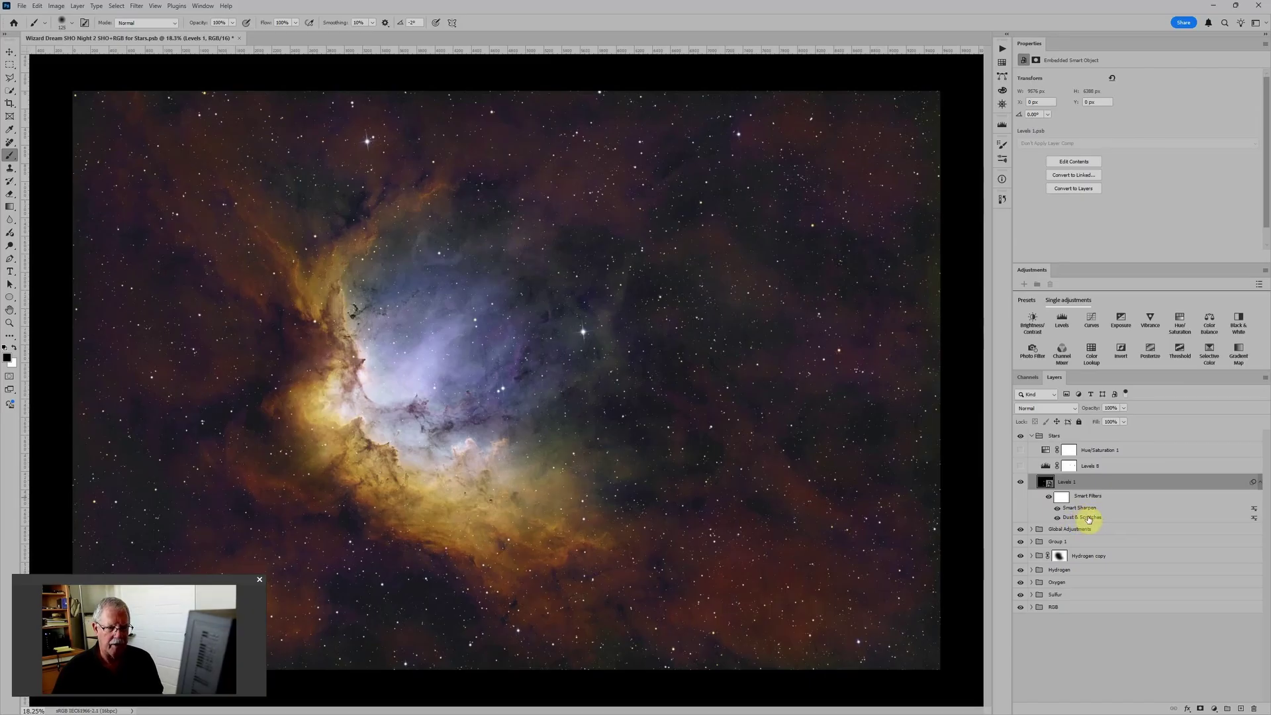
double_click(1088, 518)
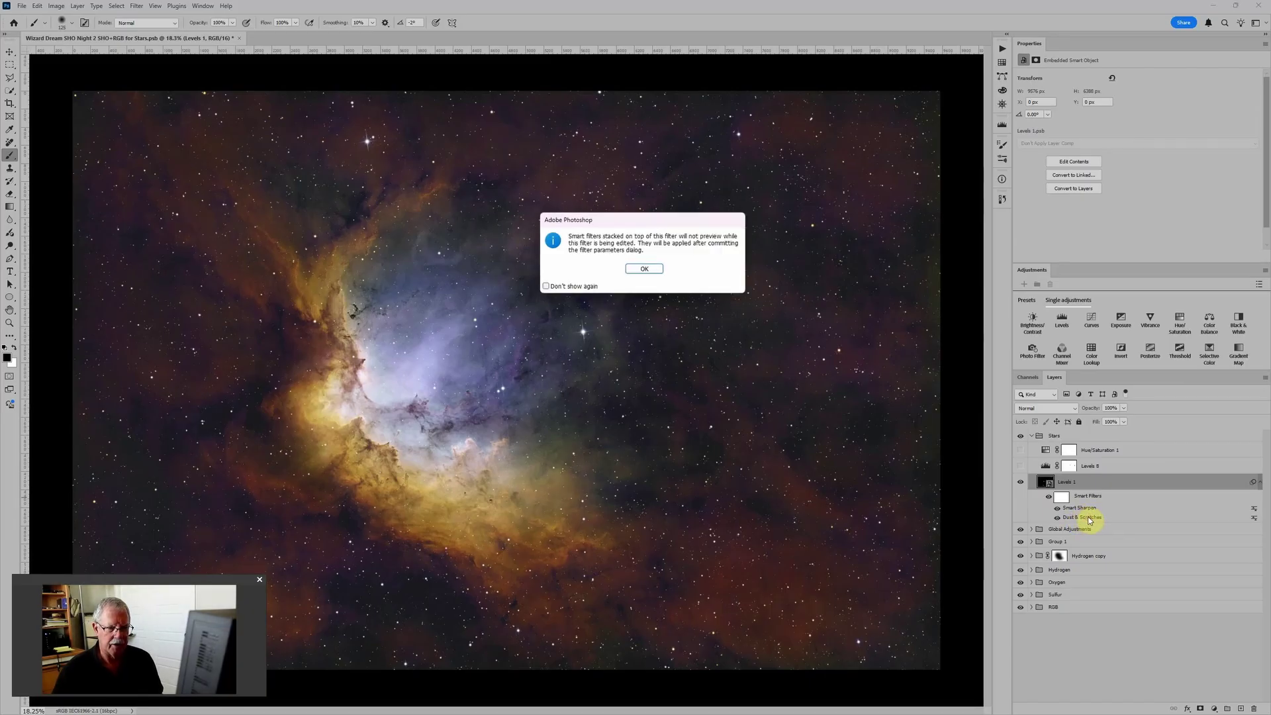
click(650, 271)
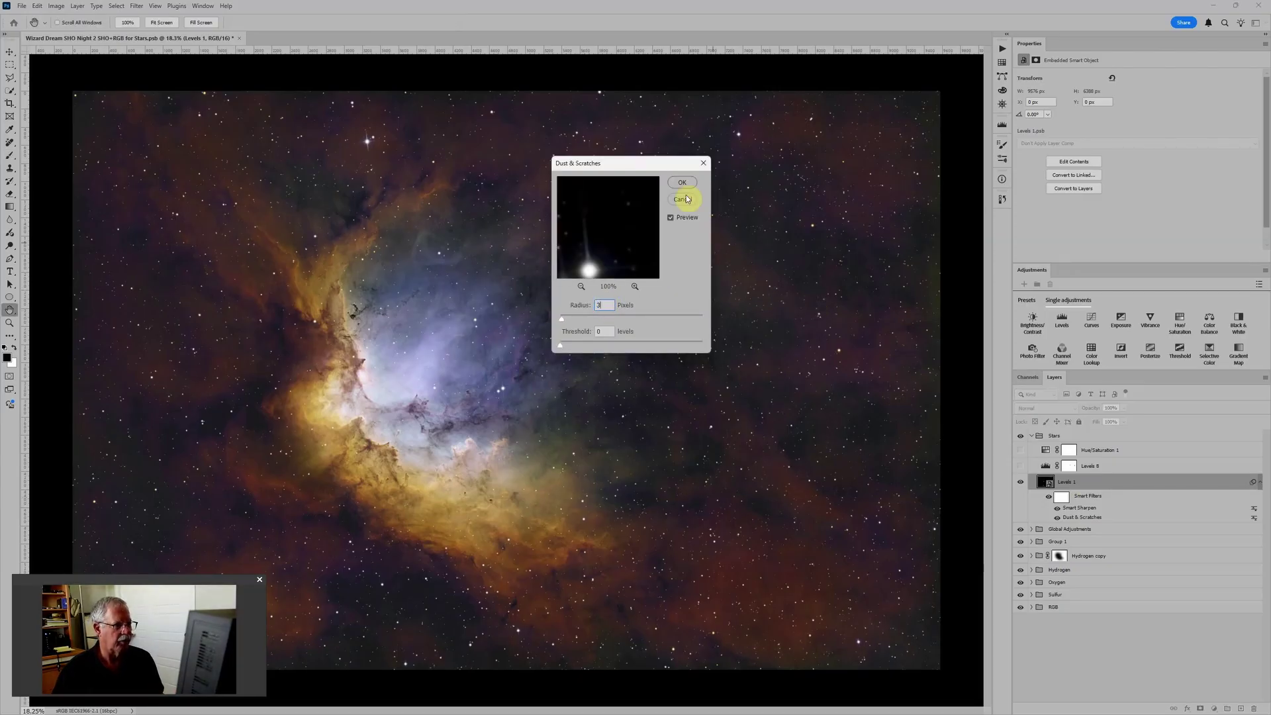
click(682, 182)
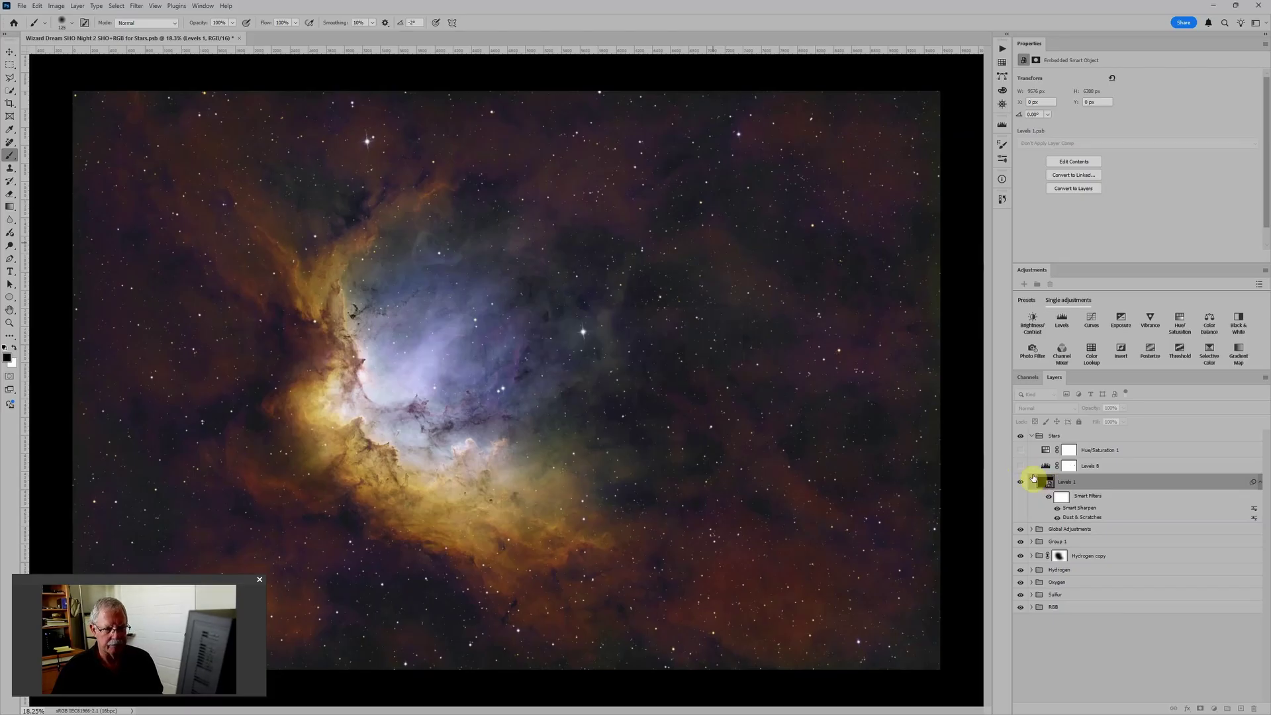
click(1020, 450)
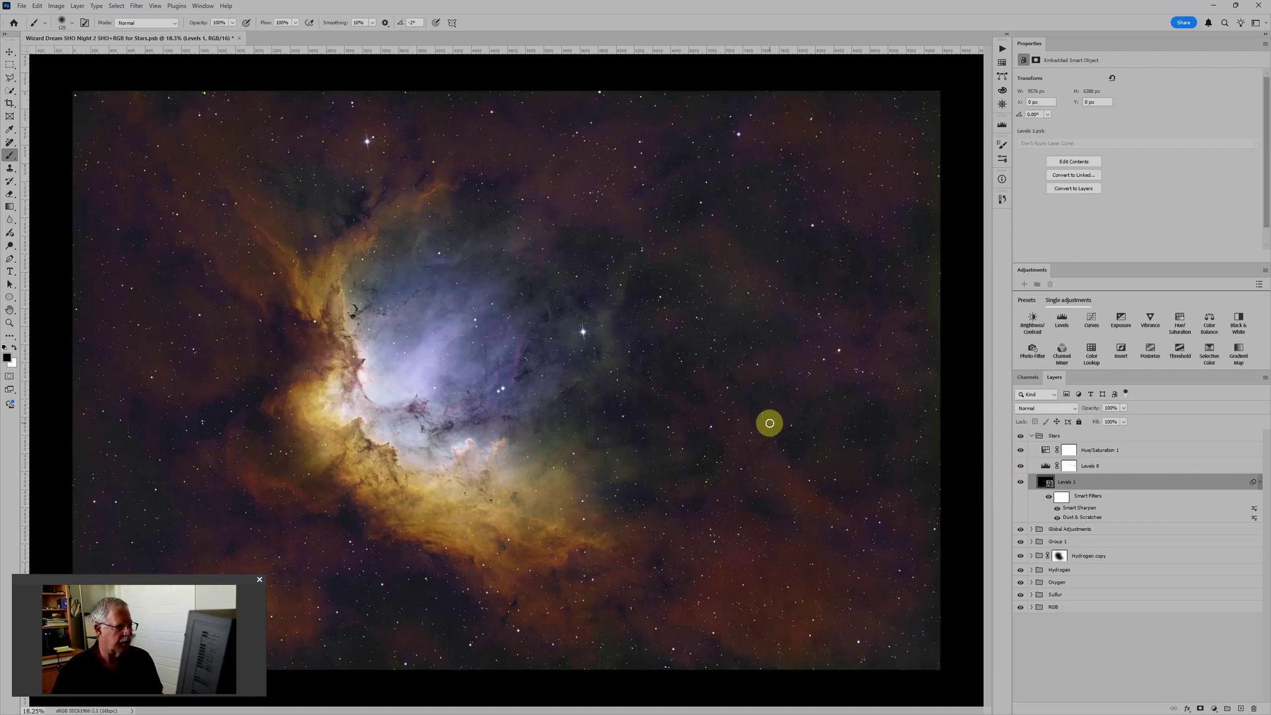
key(ctrl+minus)
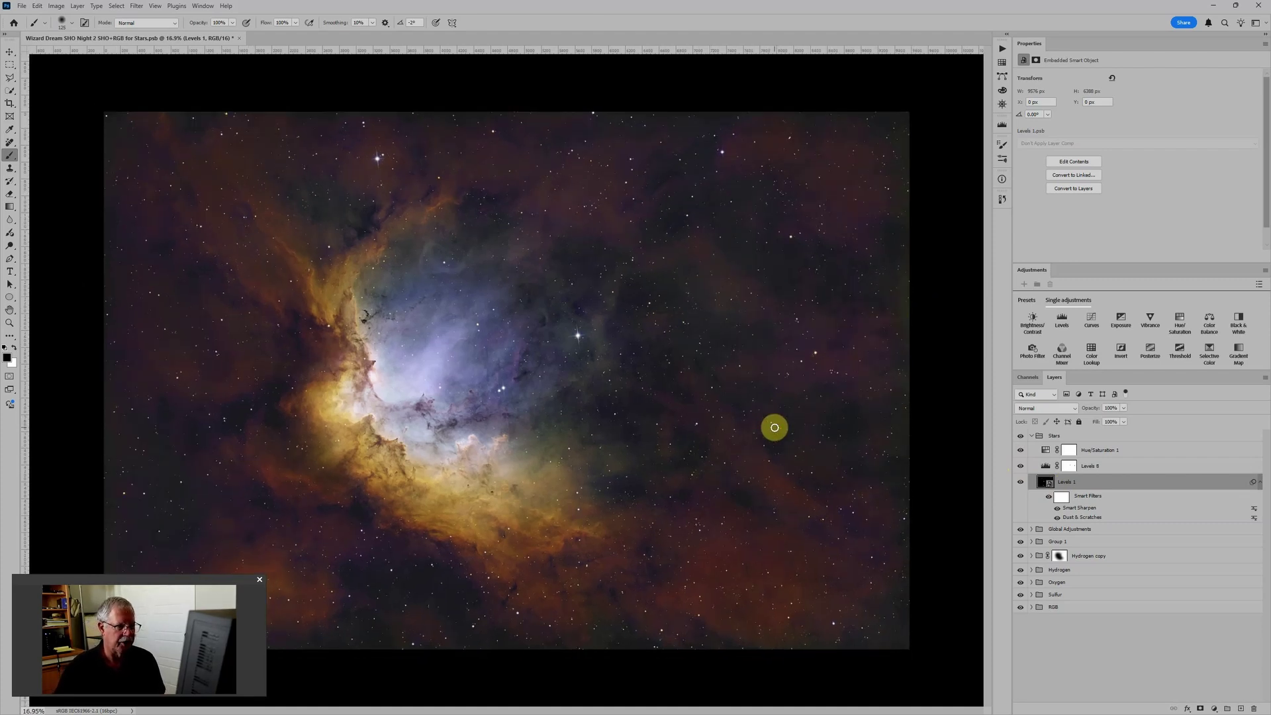
Merge the Levels 8 and Levels 1 star layers into a single smart object
shift+click(1119, 467)
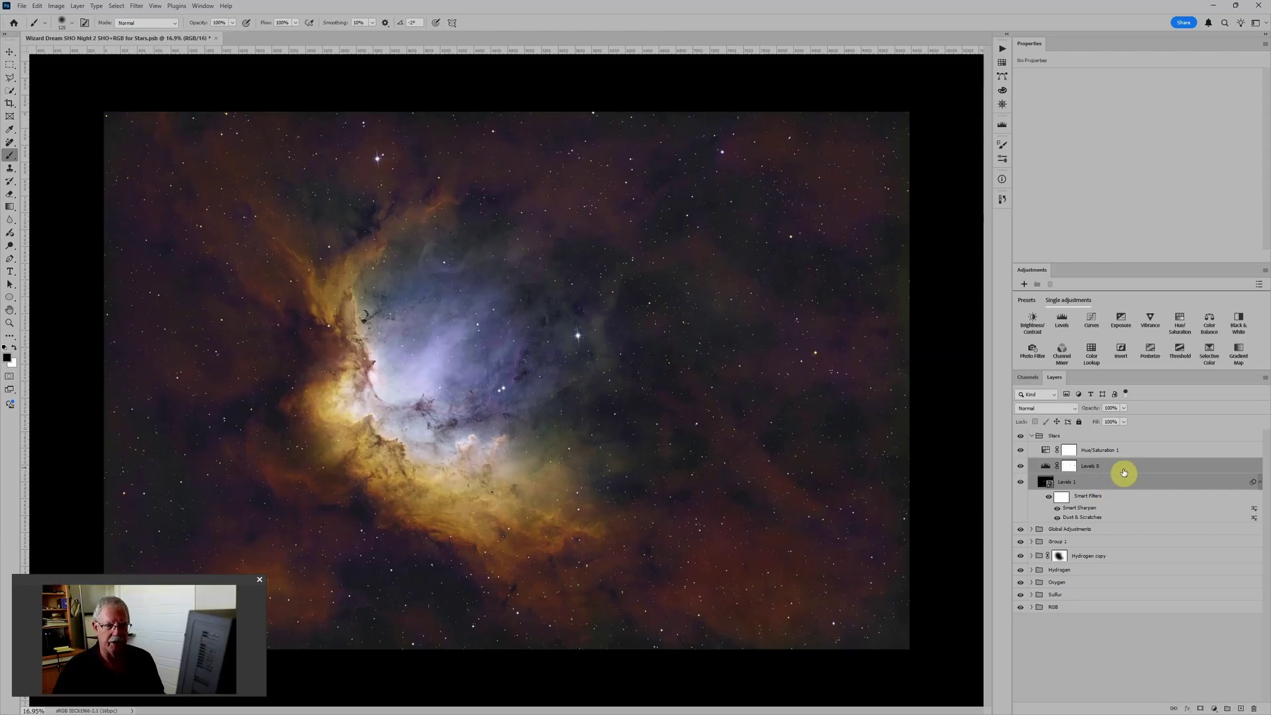
right_click(1123, 484)
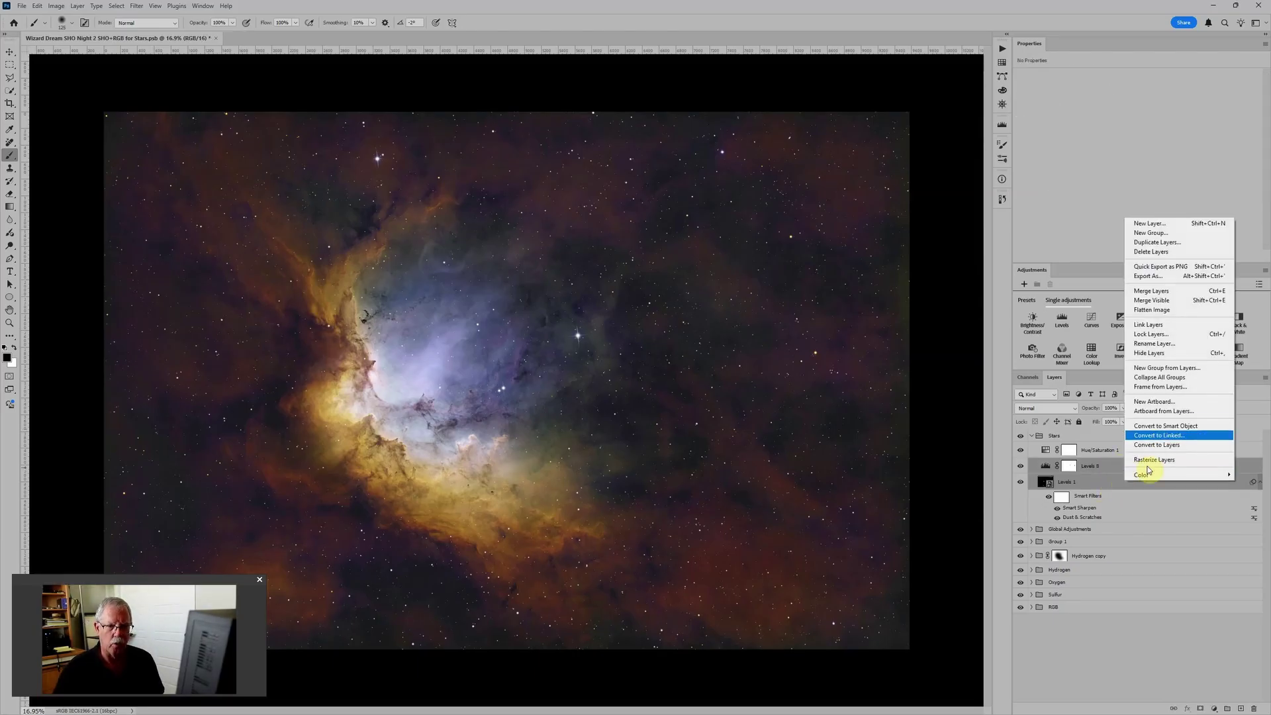
click(1169, 427)
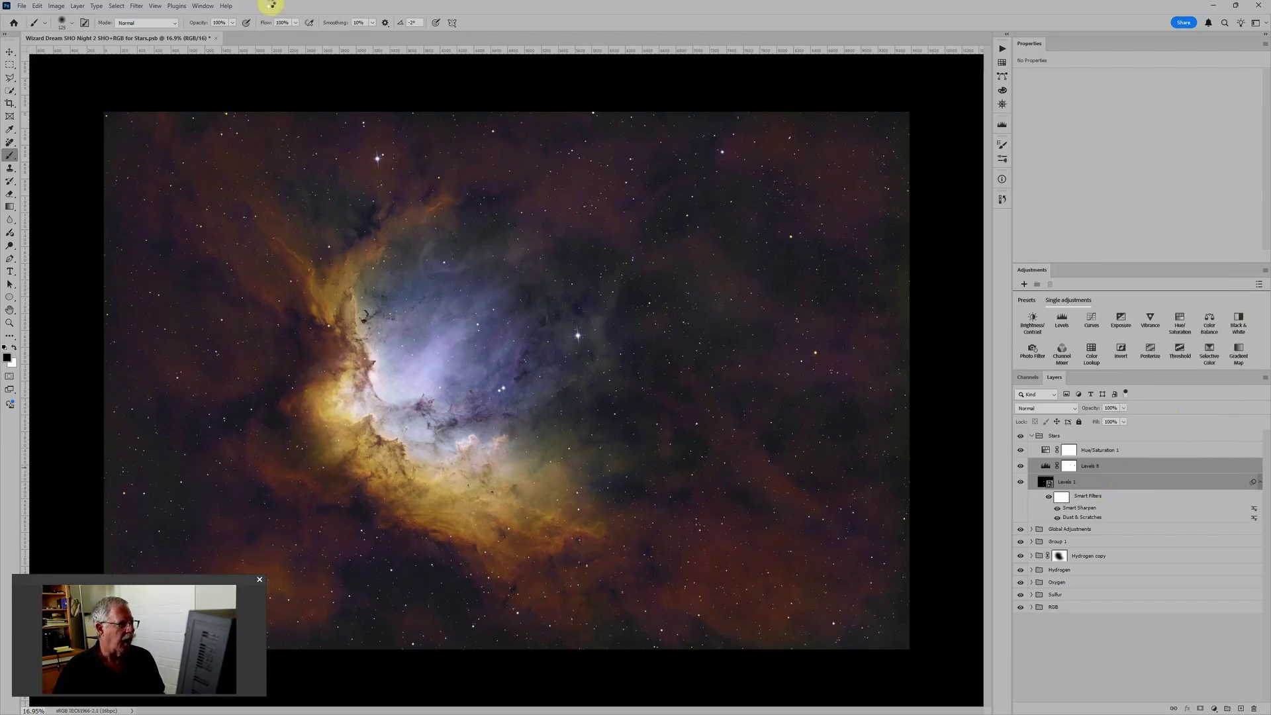
Apply a Gaussian Blur smart filter with a 2.0-pixel radius to the star smart object
click(143, 10)
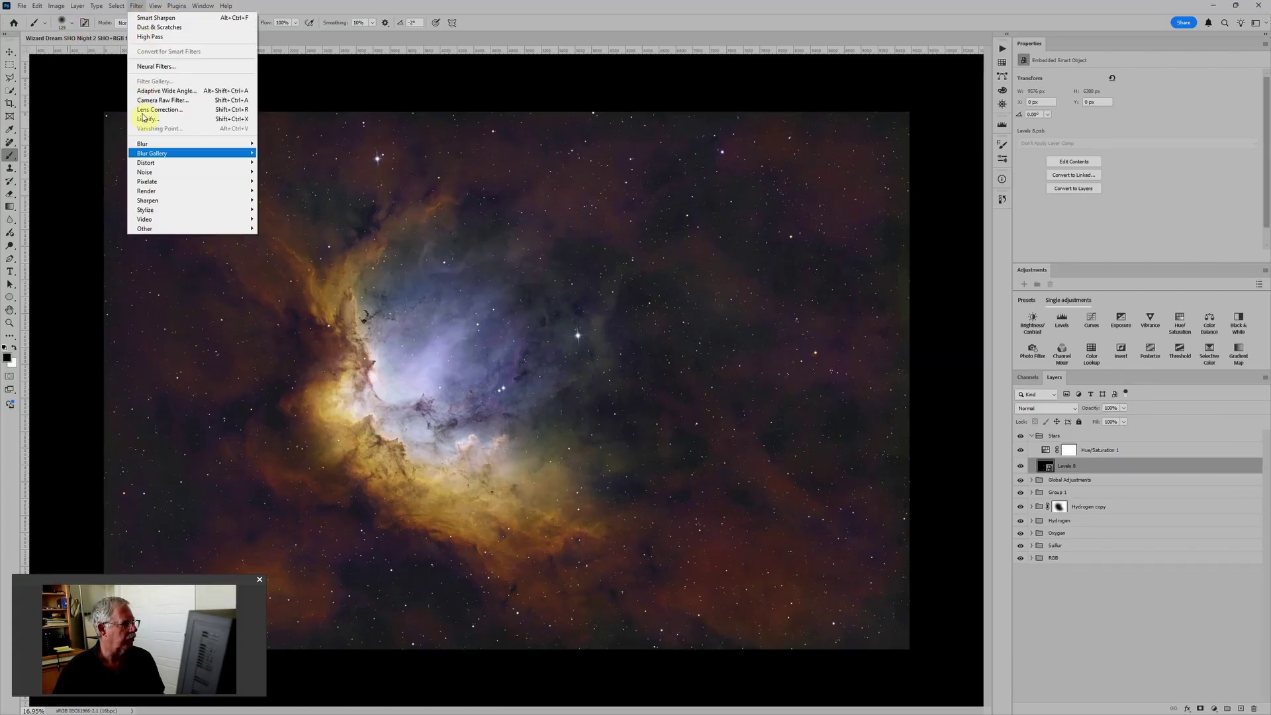
mouse_move(140, 156)
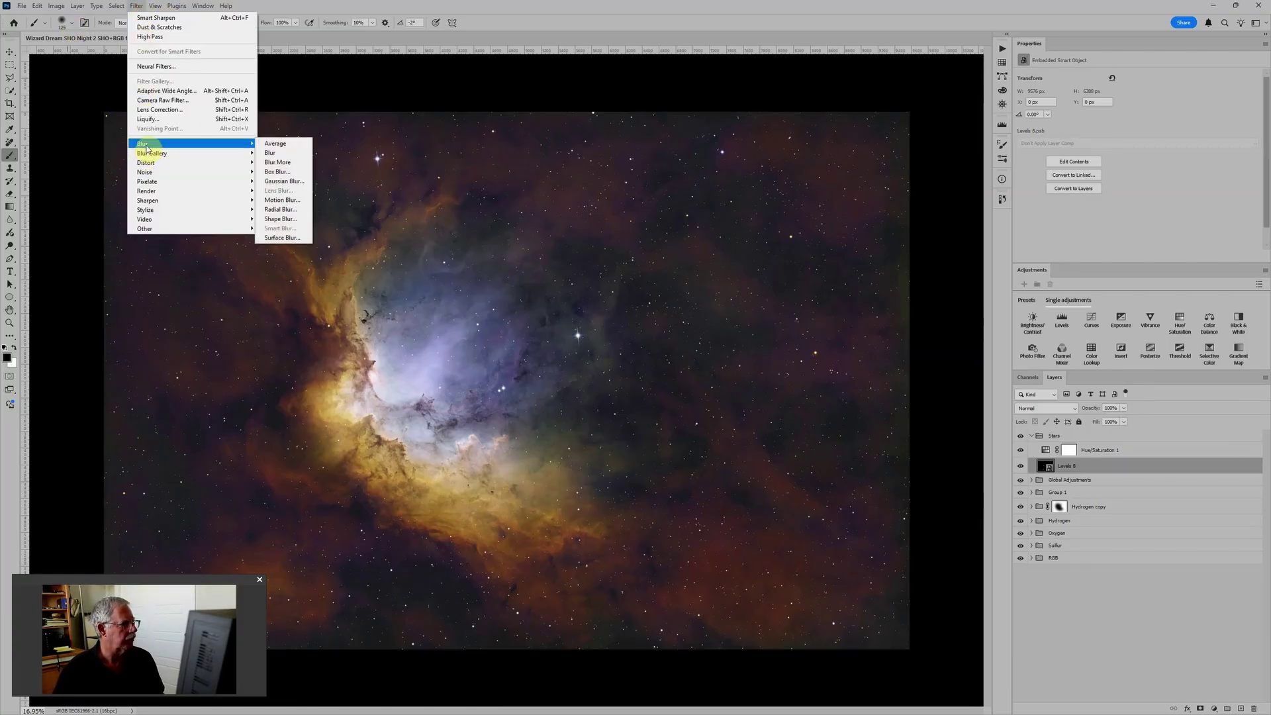
click(281, 182)
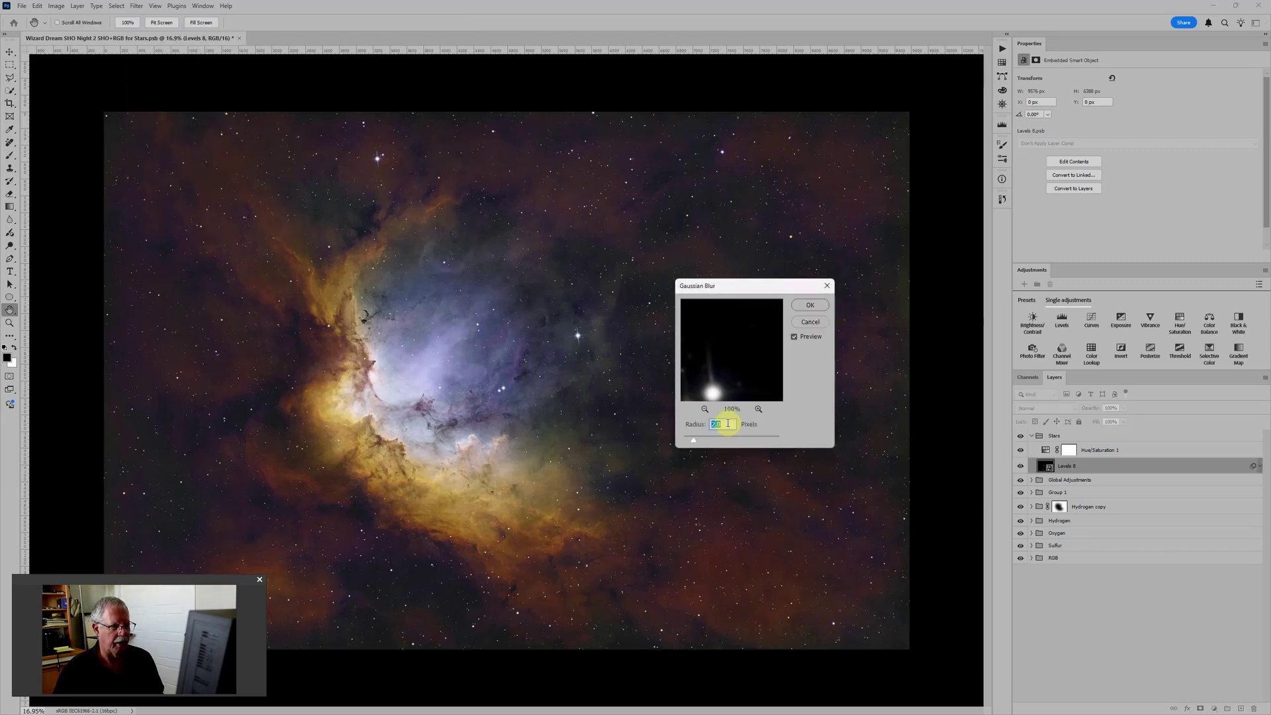
click(805, 307)
key(b)
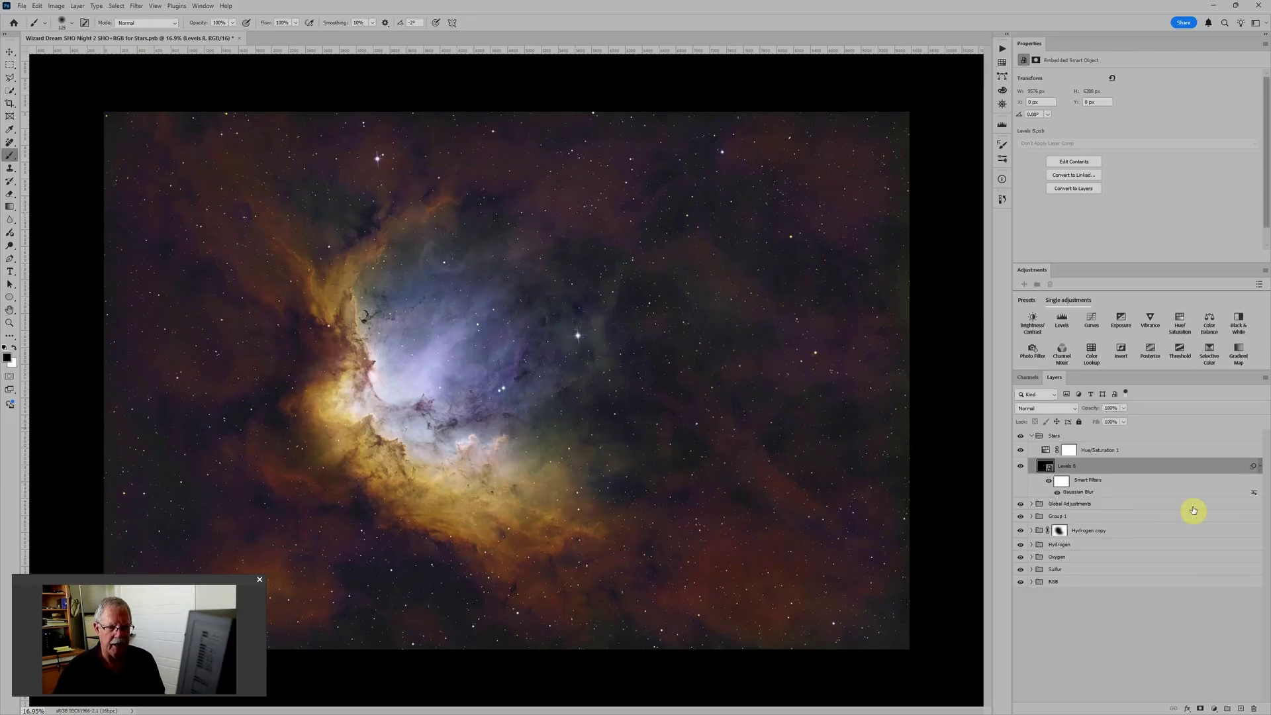
Set the Gaussian Blur filter's blending to Screen mode at about 71% opacity
scroll(615, 349, up, 3)
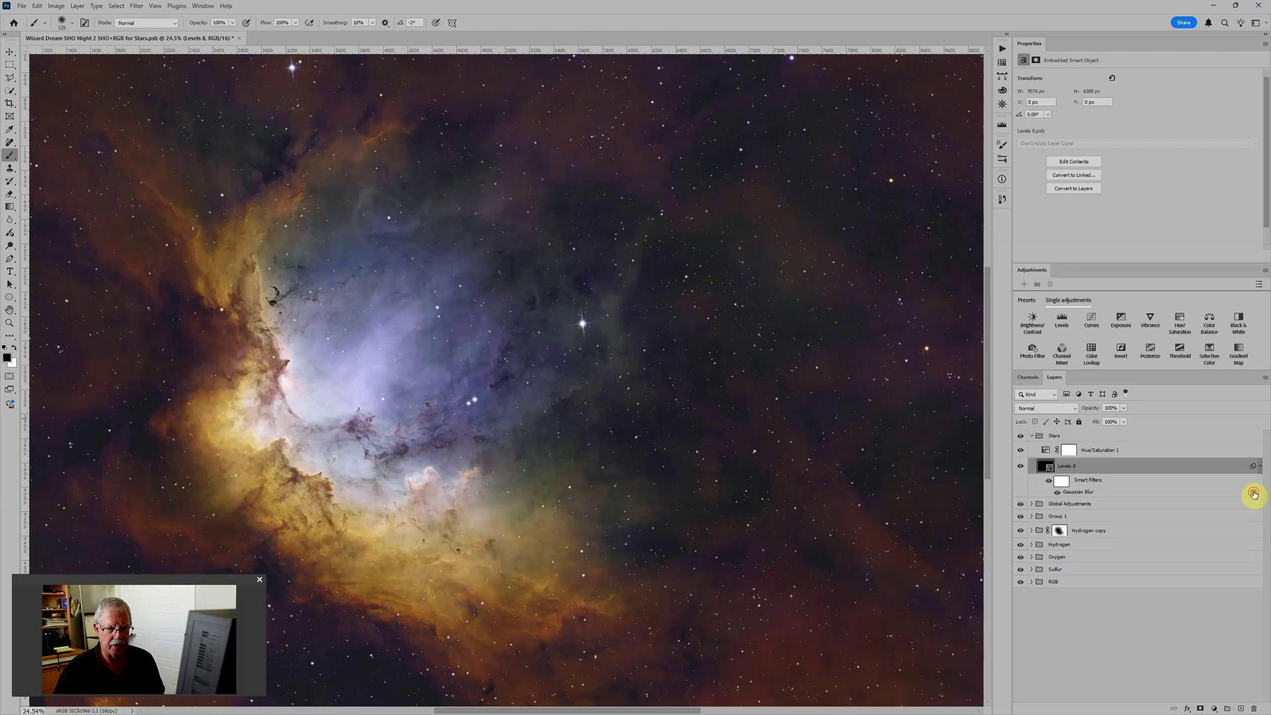
double_click(1254, 492)
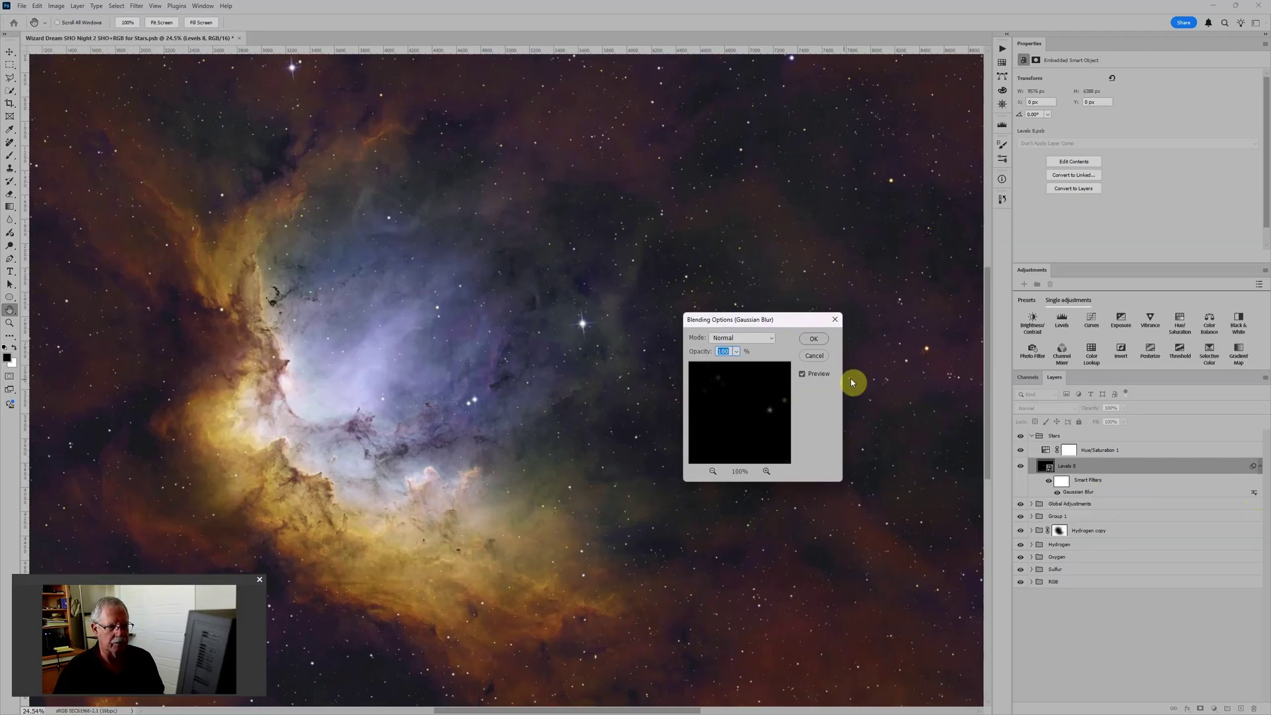
click(752, 339)
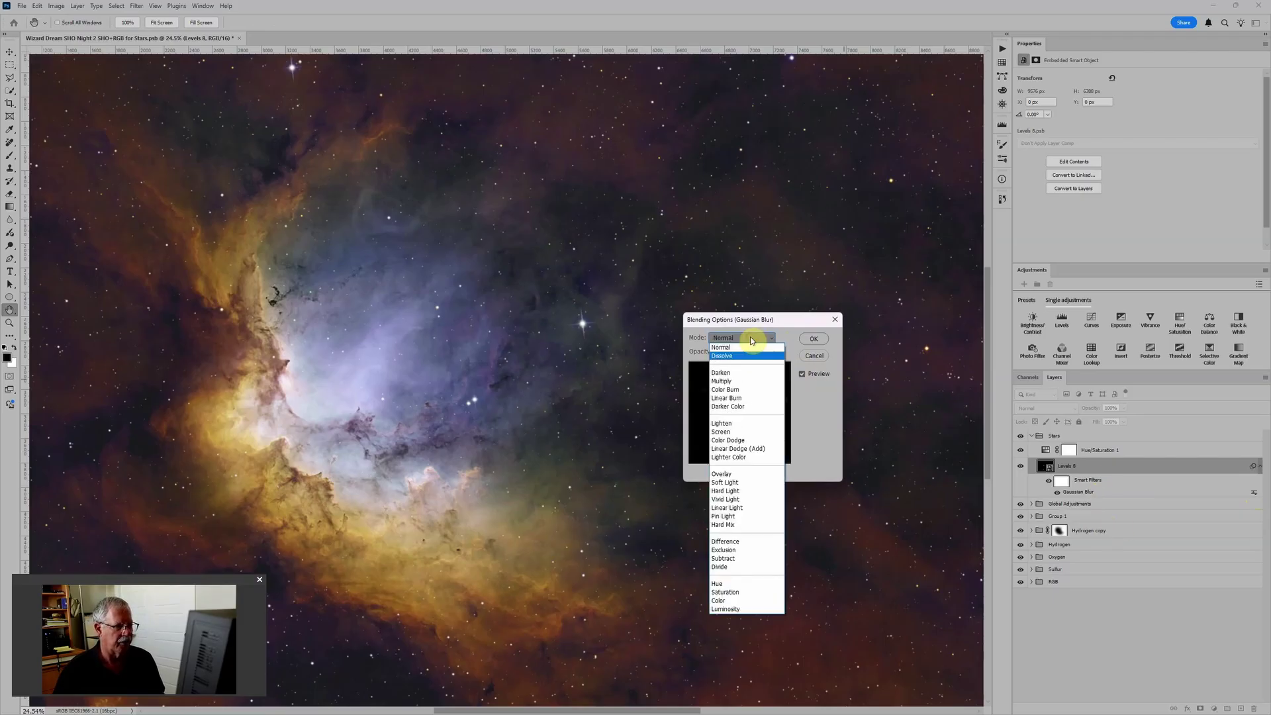
click(721, 431)
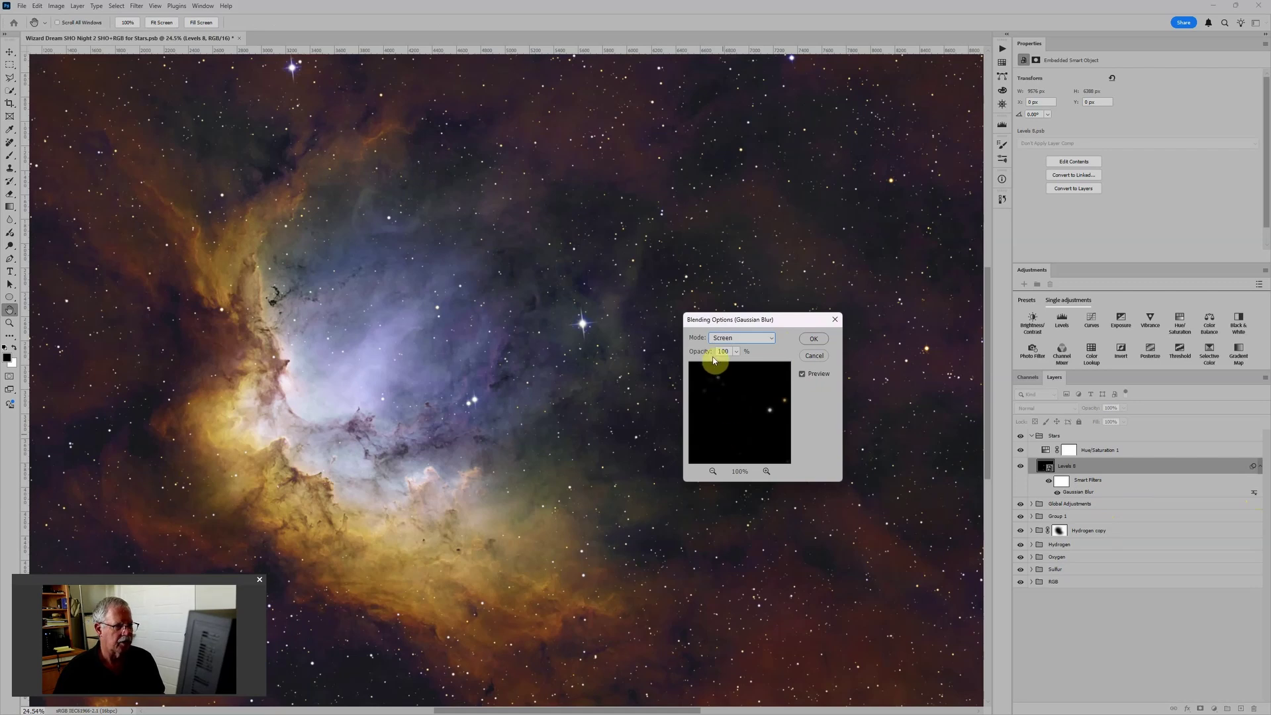
drag(703, 351, 694, 353)
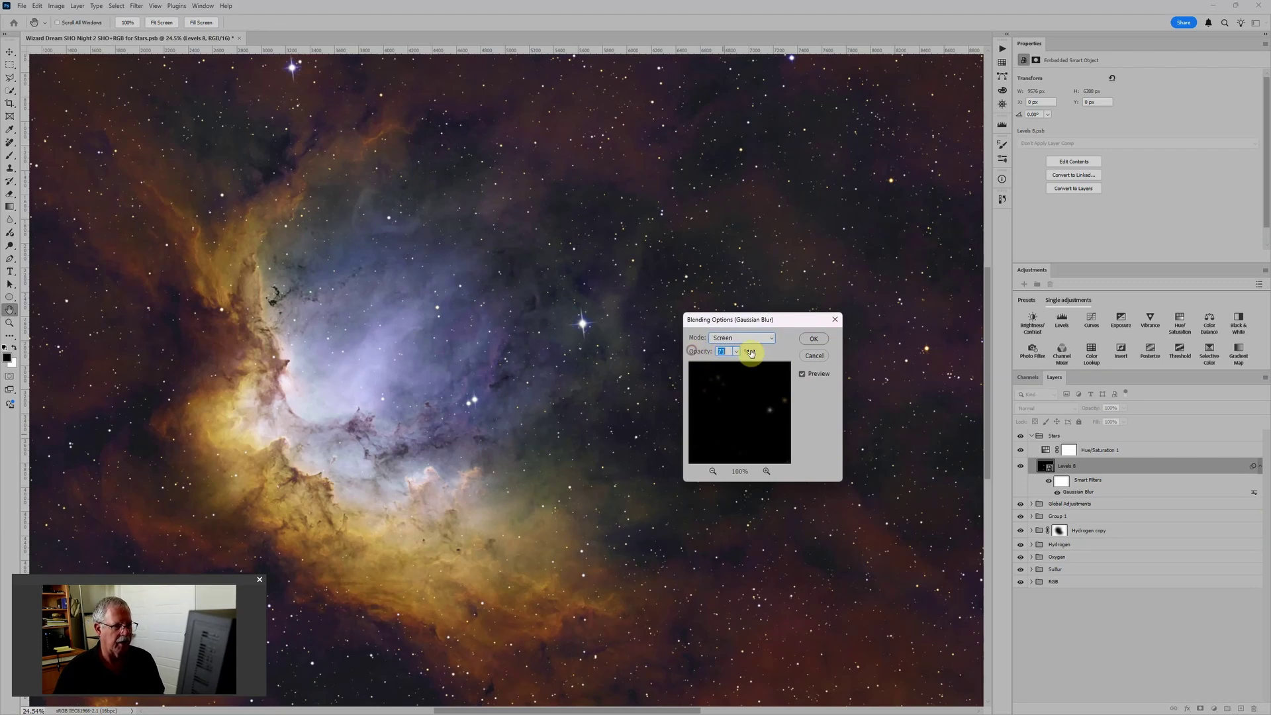
click(813, 338)
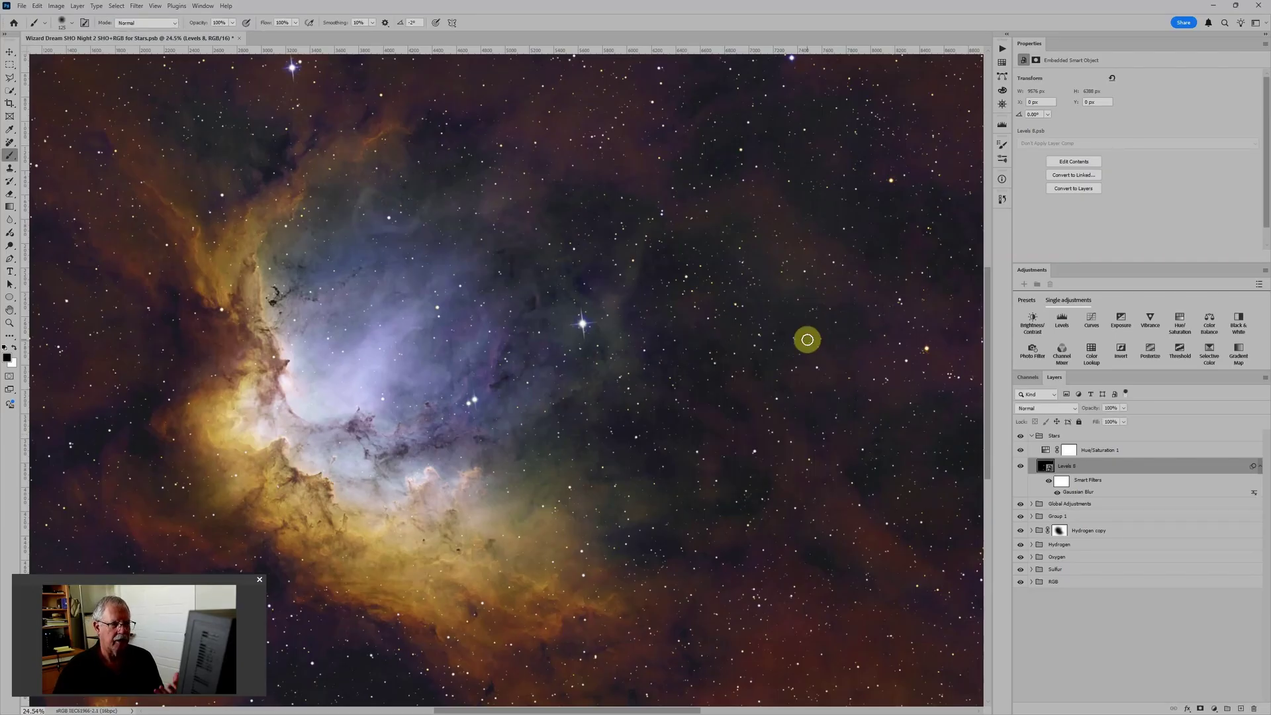
scroll(807, 340, down, 3)
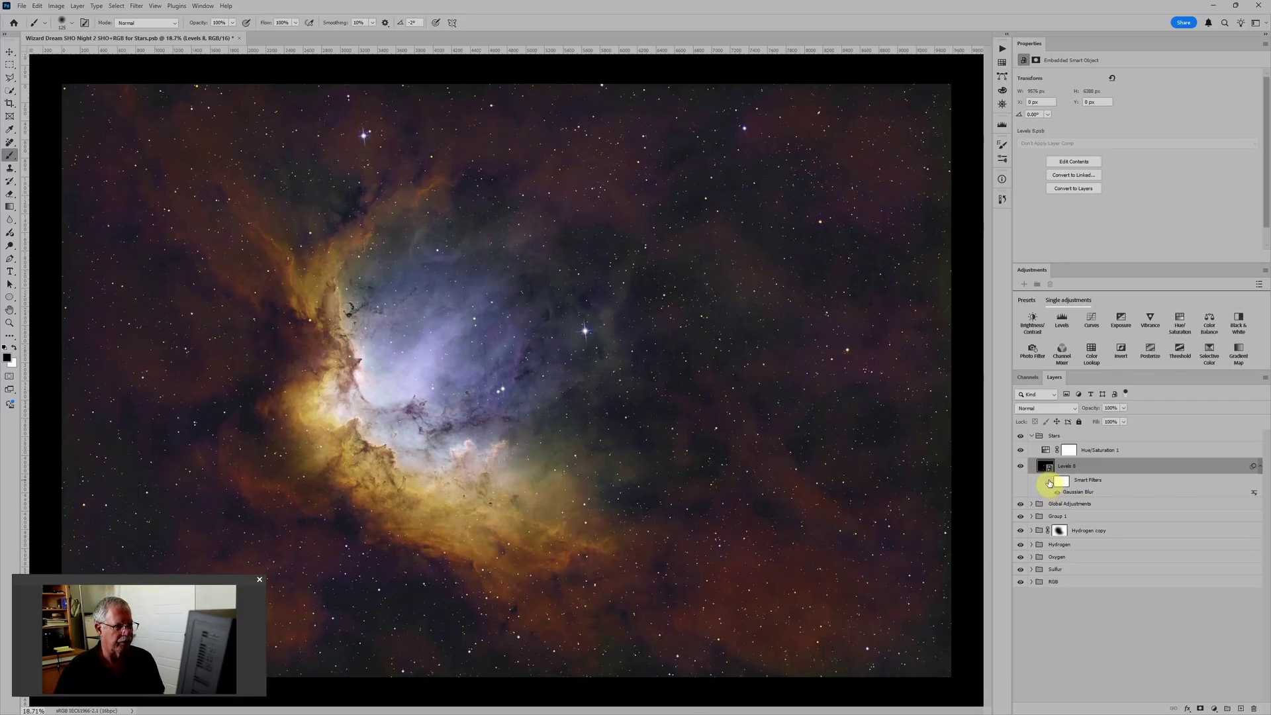
Change the Gaussian Blur smart filter radius to 3 pixels
scroll(661, 360, up, 2)
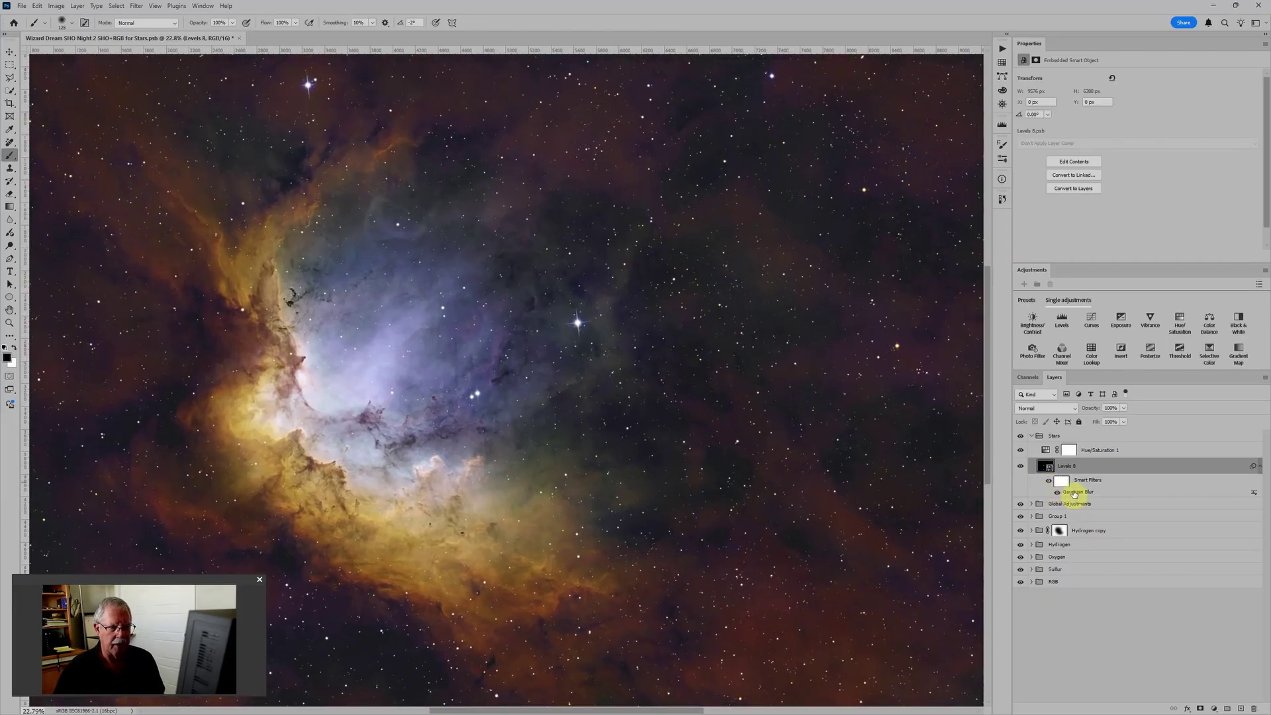
double_click(1074, 493)
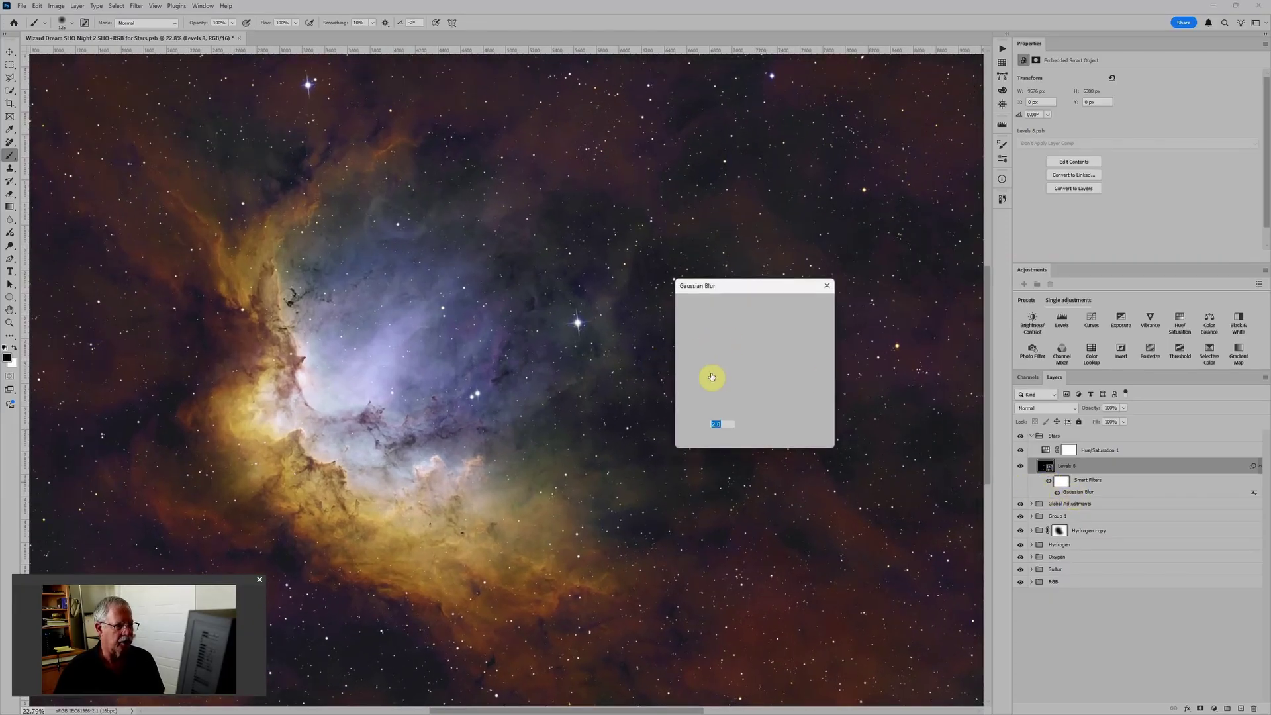
text(3)
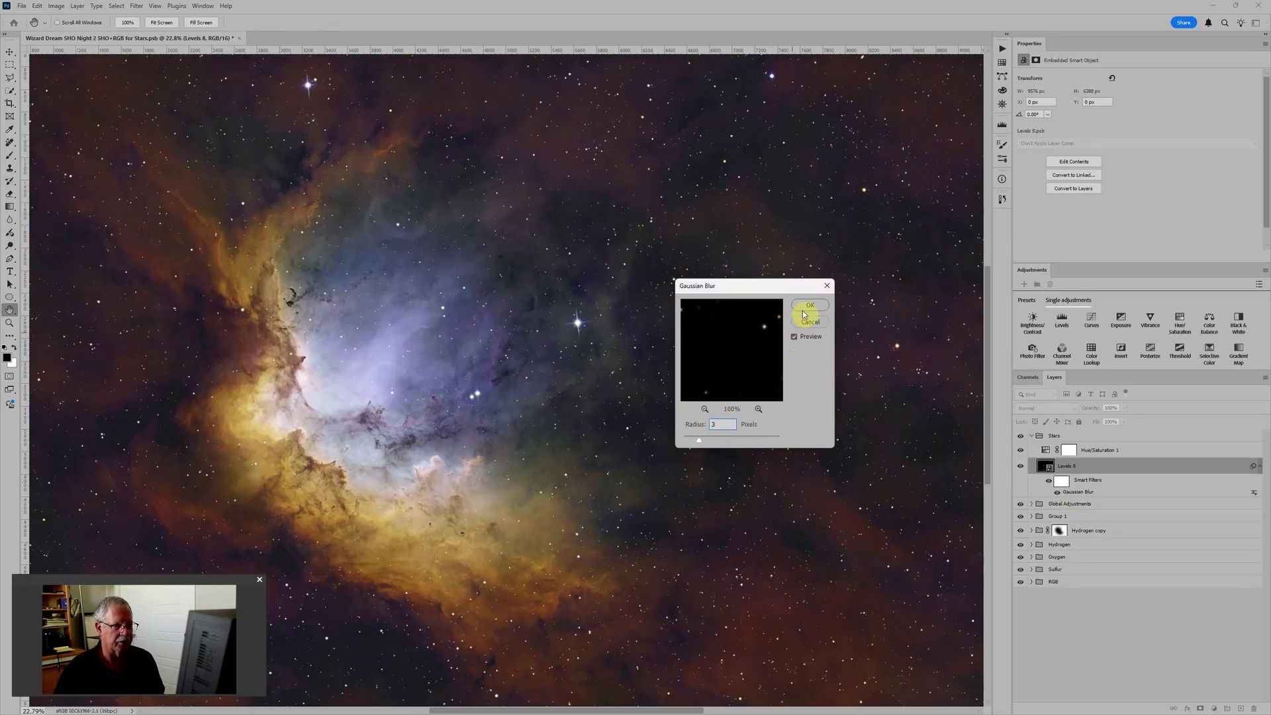
click(806, 308)
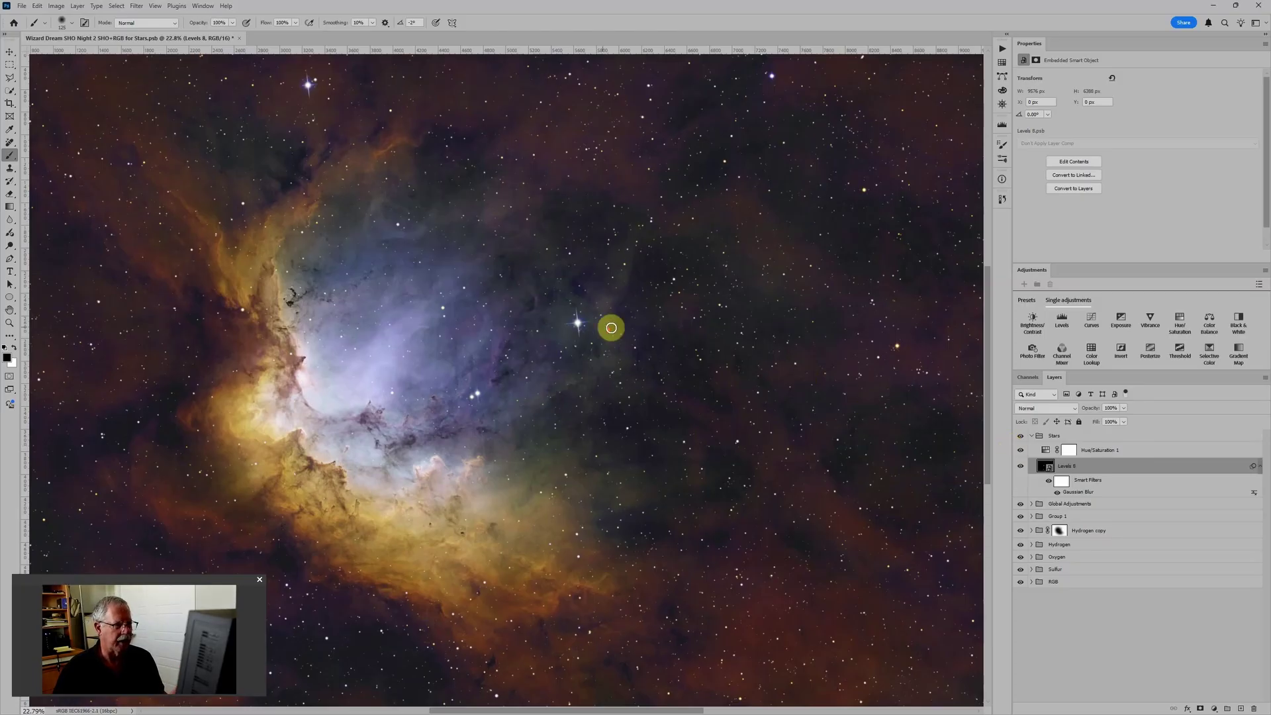
scroll(599, 327, up, 2)
scroll(592, 321, up, 1)
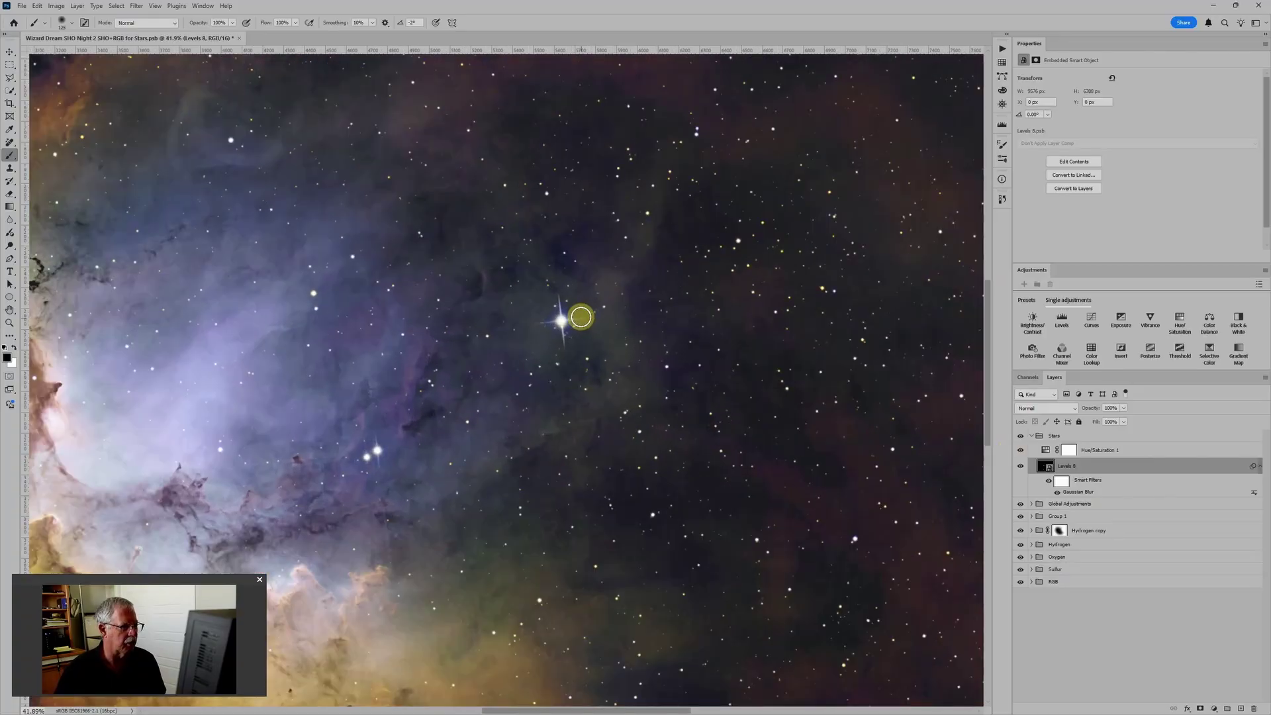
scroll(665, 363, down, 1)
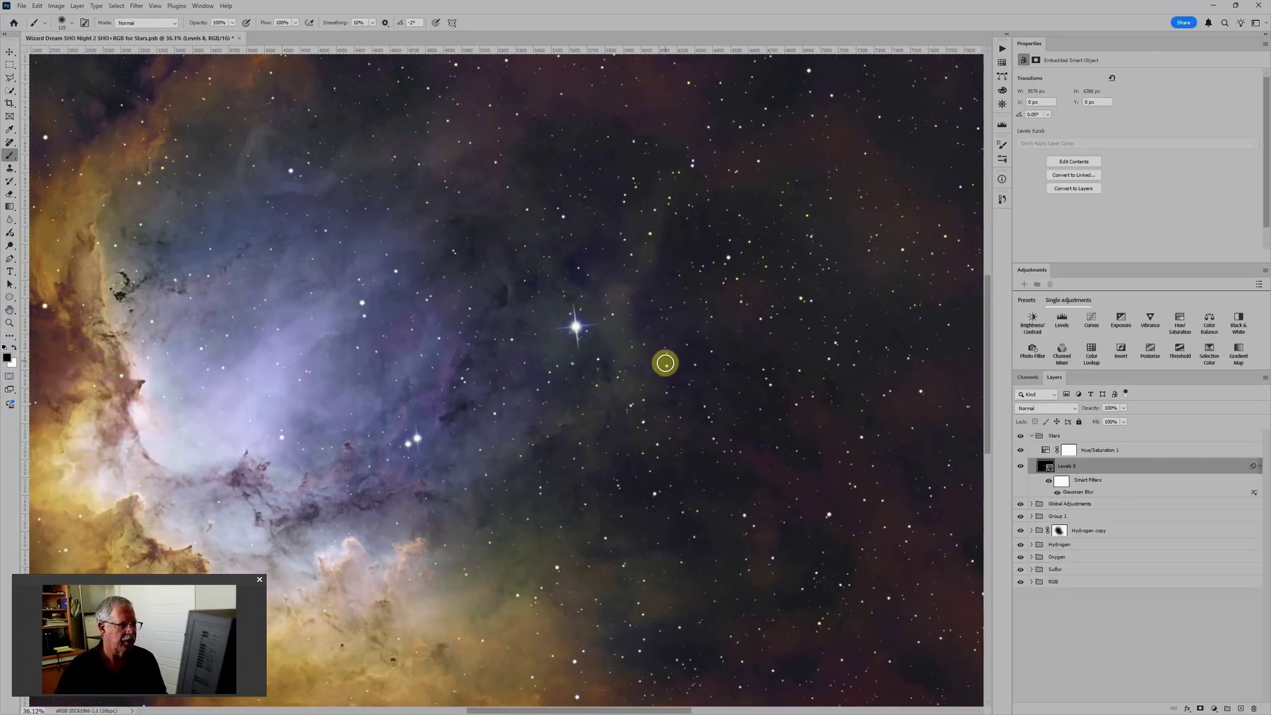
scroll(665, 357, down, 1)
scroll(665, 357, down, 2)
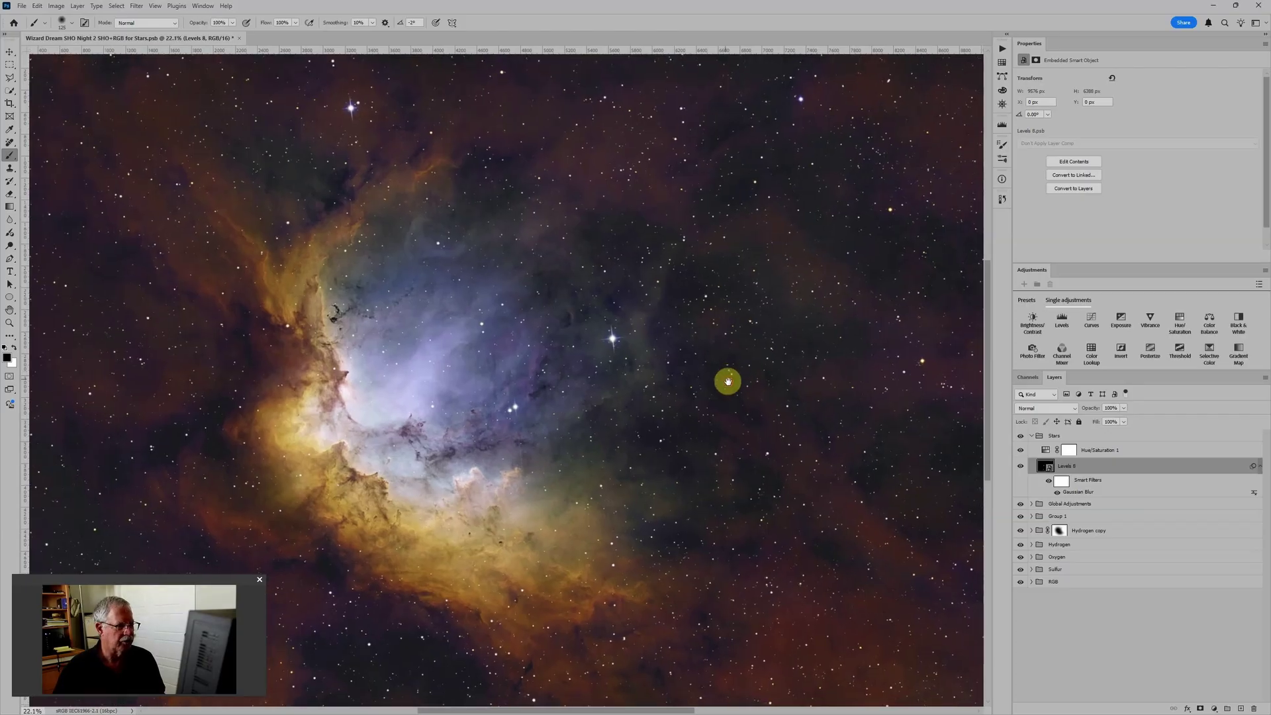
drag(727, 377, 692, 361)
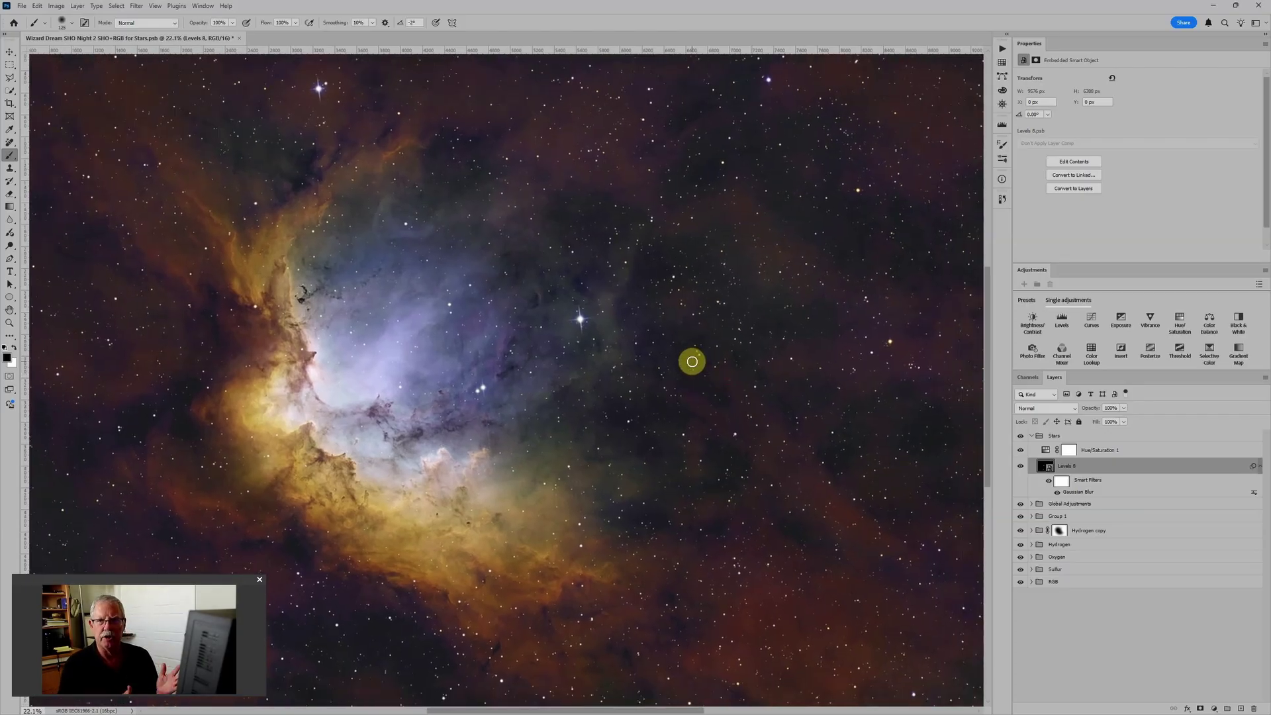